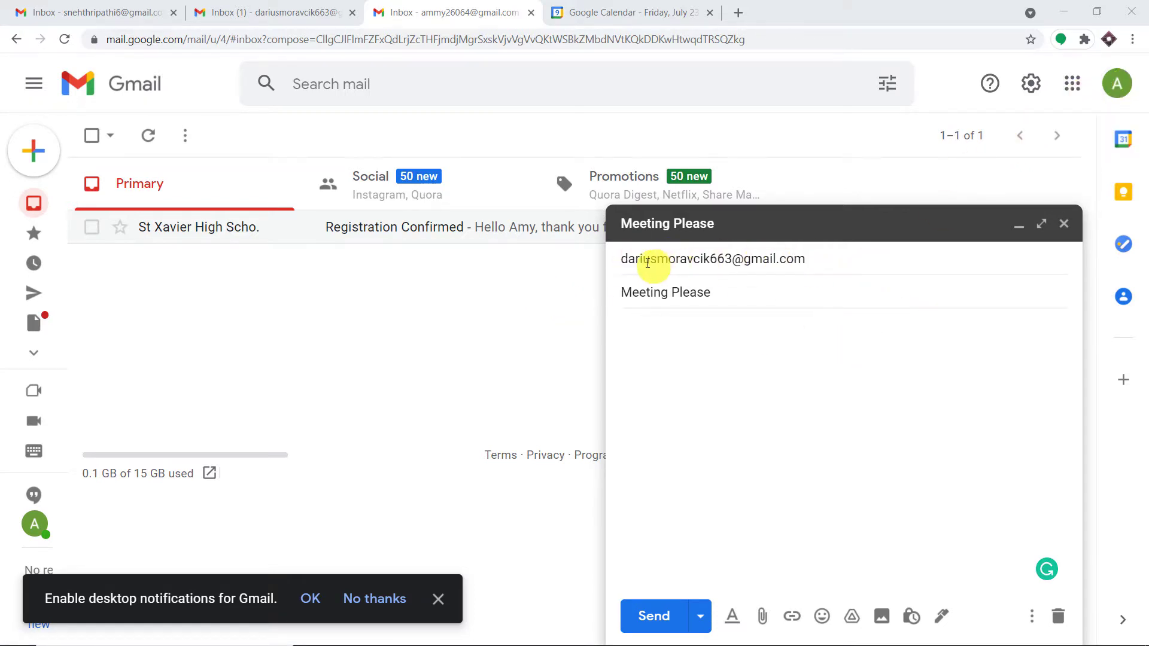
Finish the body 'Hello sir please add me into the meet' and send the Meeting Please email
mouse_move(700, 259)
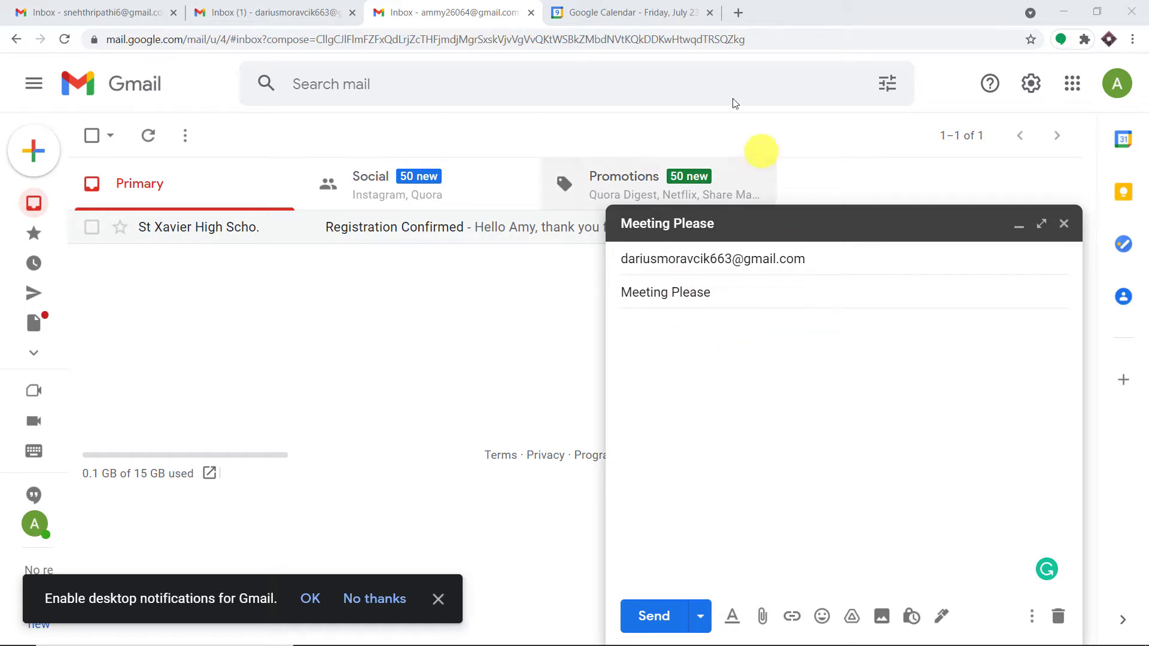
click(642, 12)
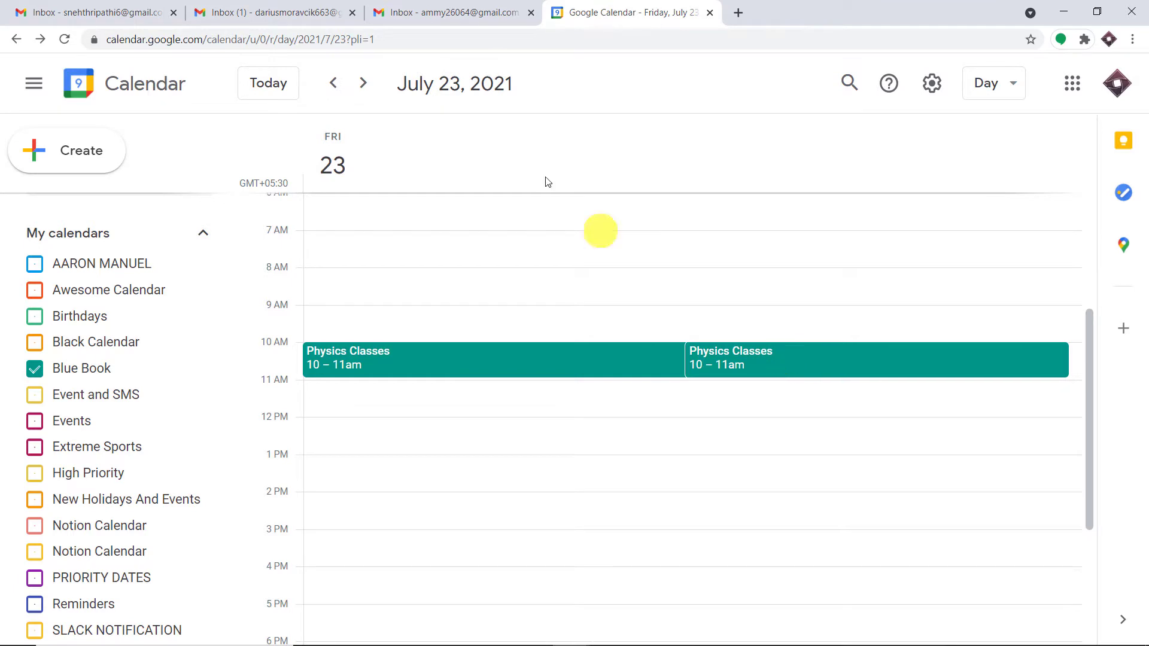
click(505, 13)
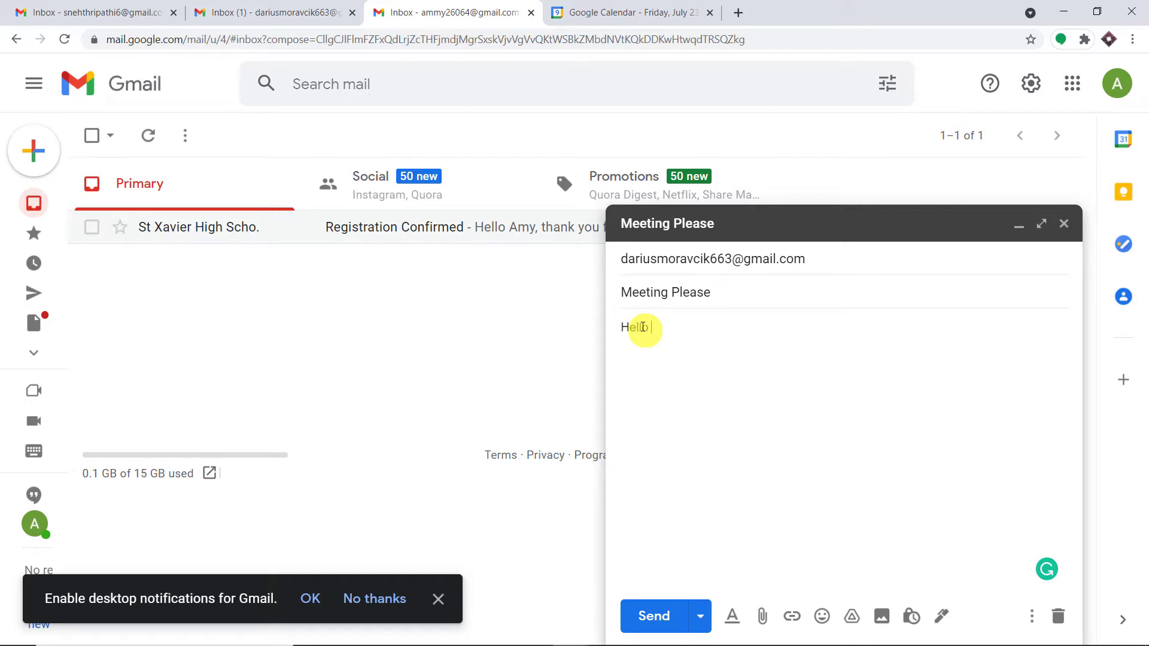
text(sir please add me into the meet)
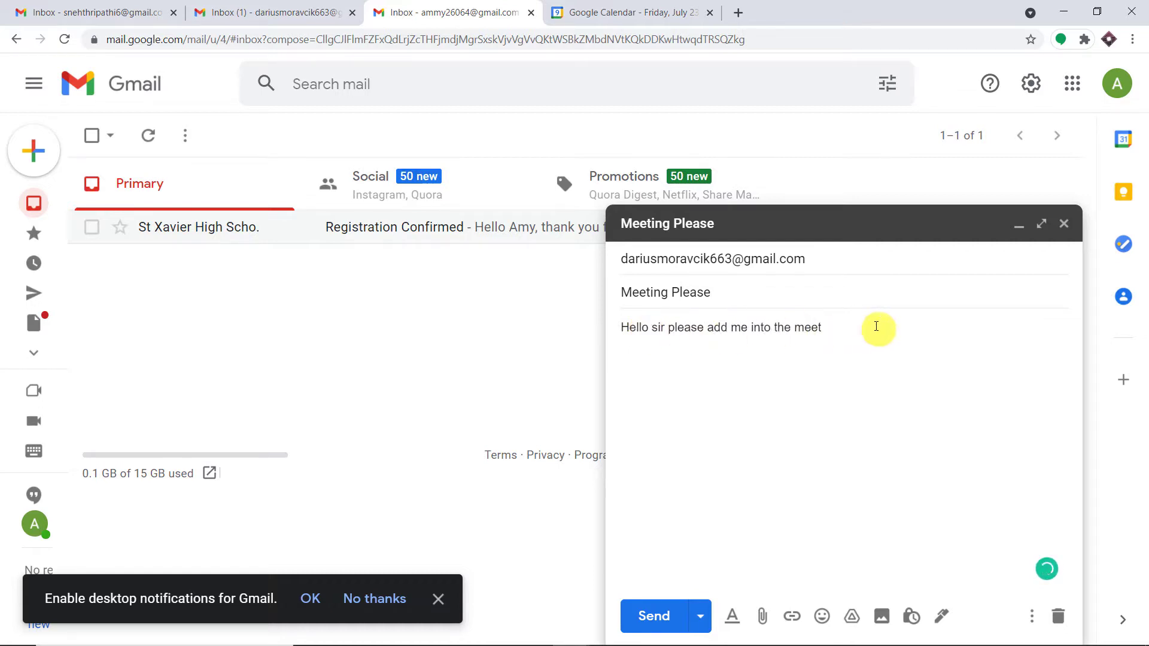
drag(844, 328, 552, 365)
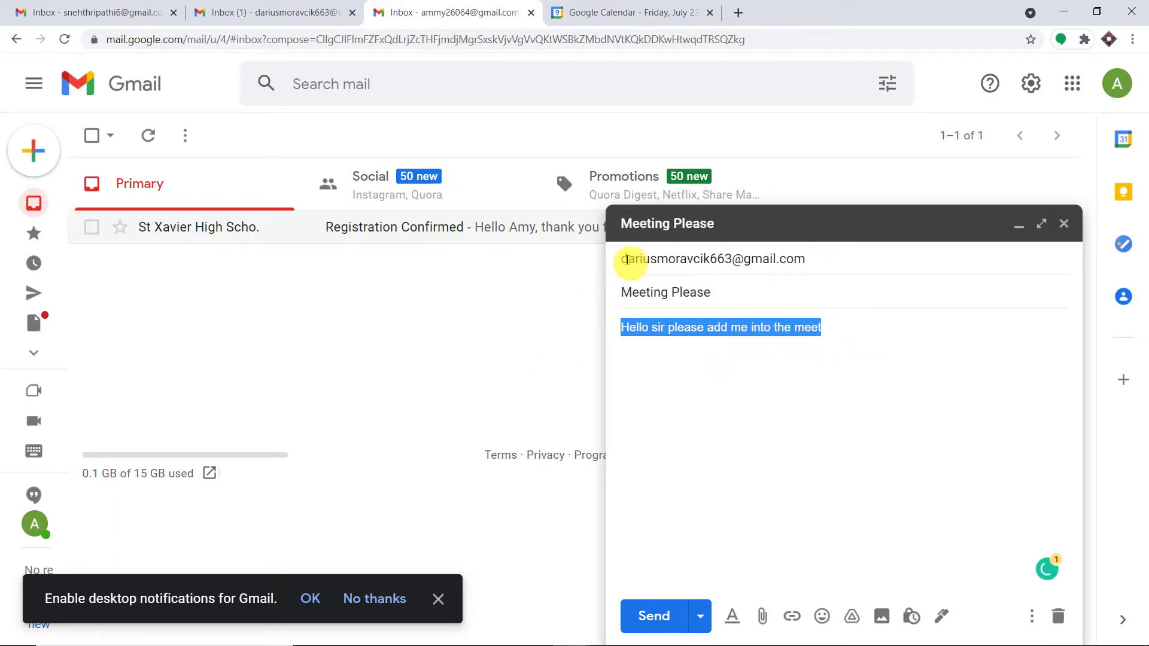
mouse_move(763, 258)
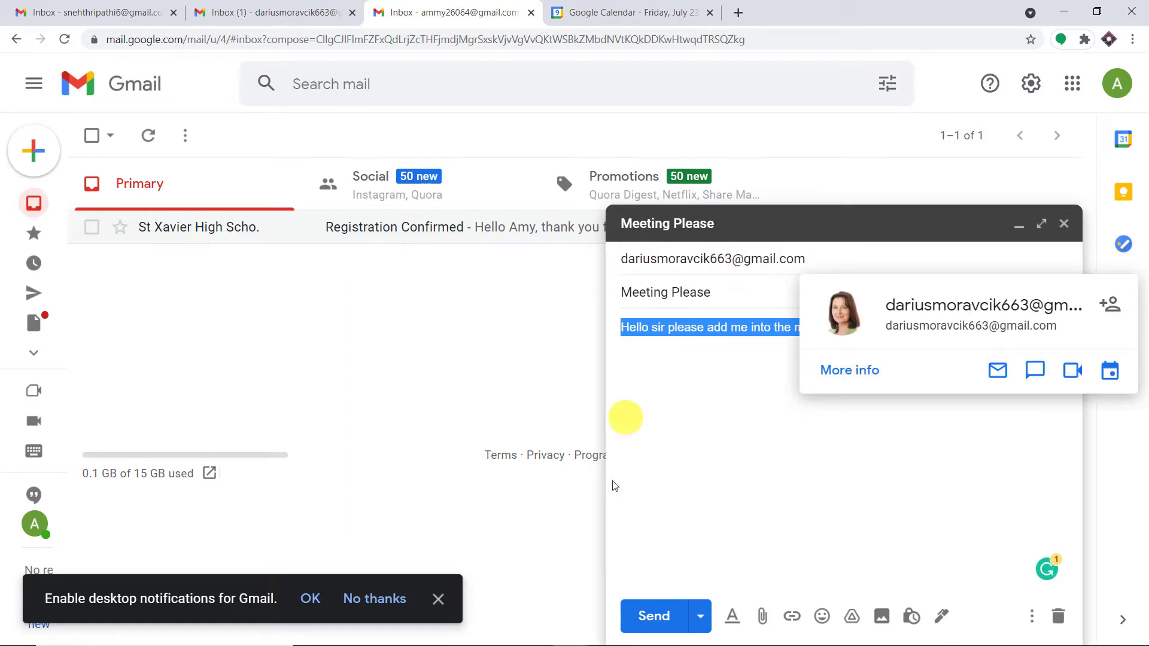
click(660, 618)
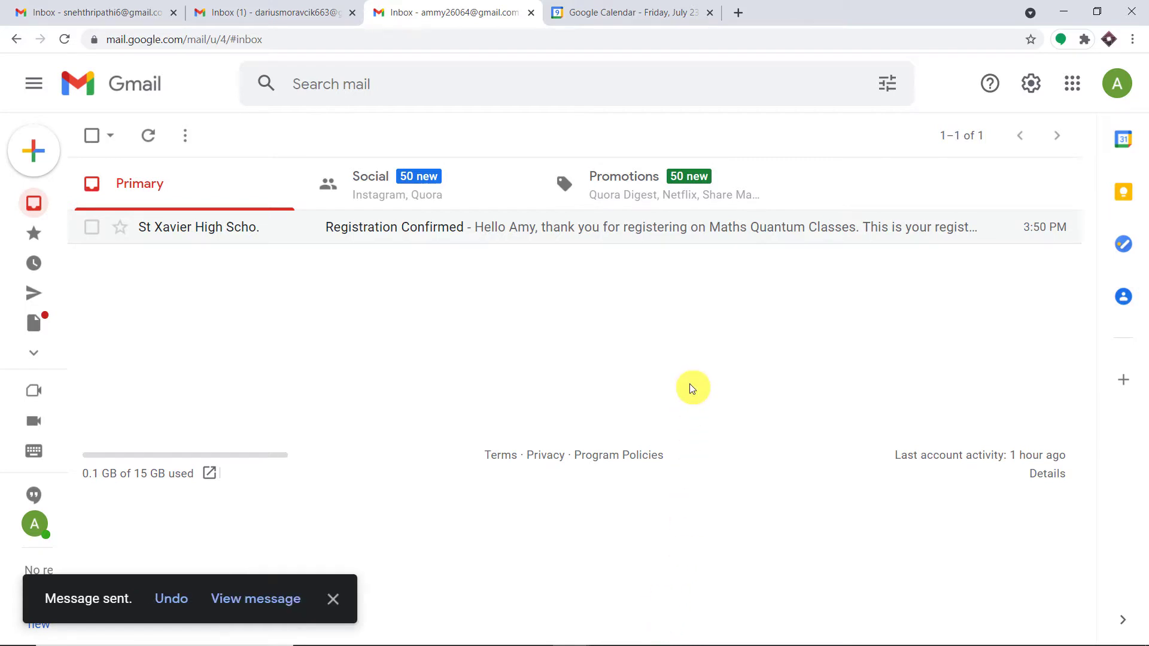
click(1115, 85)
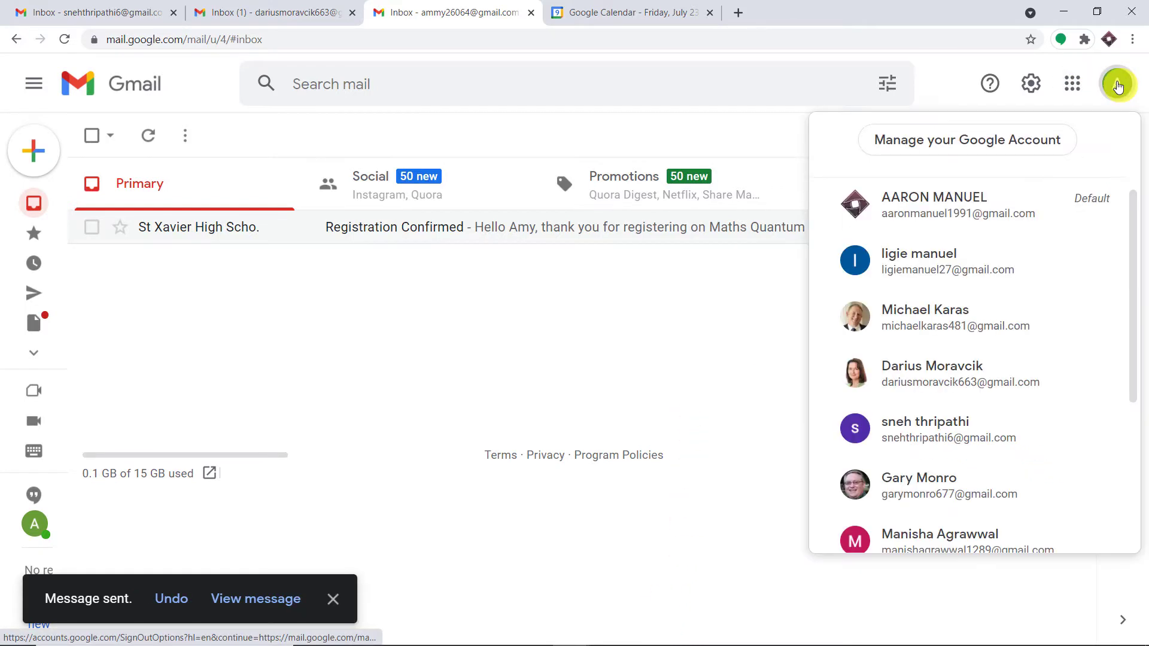
Read the new Meeting Please email in the recipient's inbox, then switch to Google Calendar
click(1115, 85)
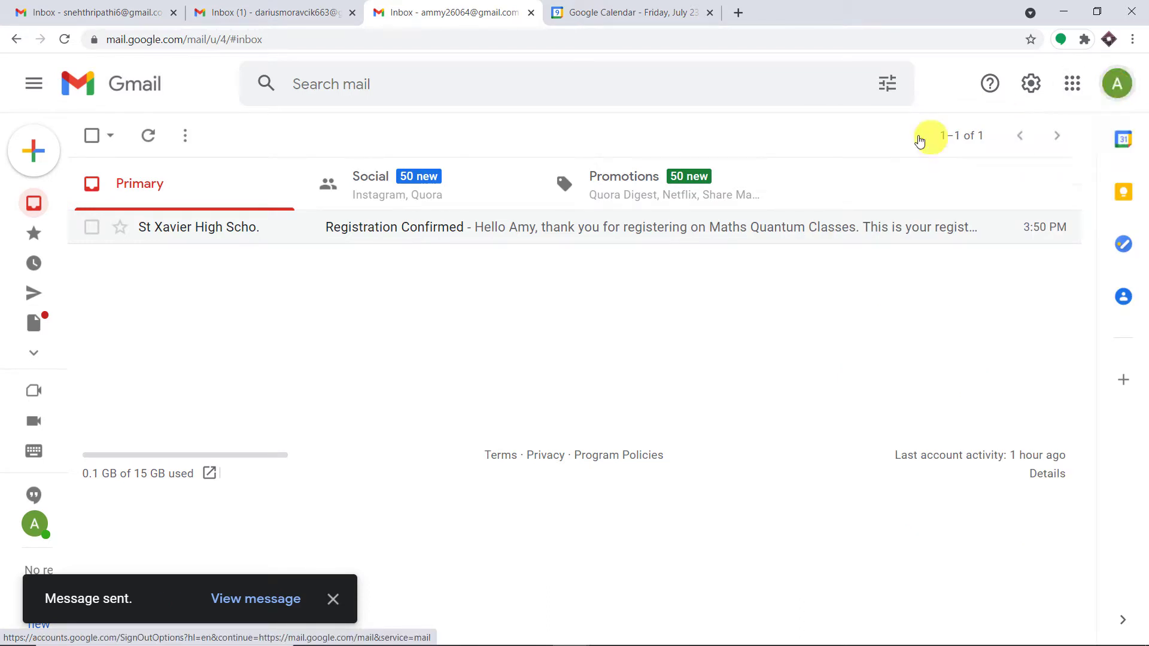
click(267, 8)
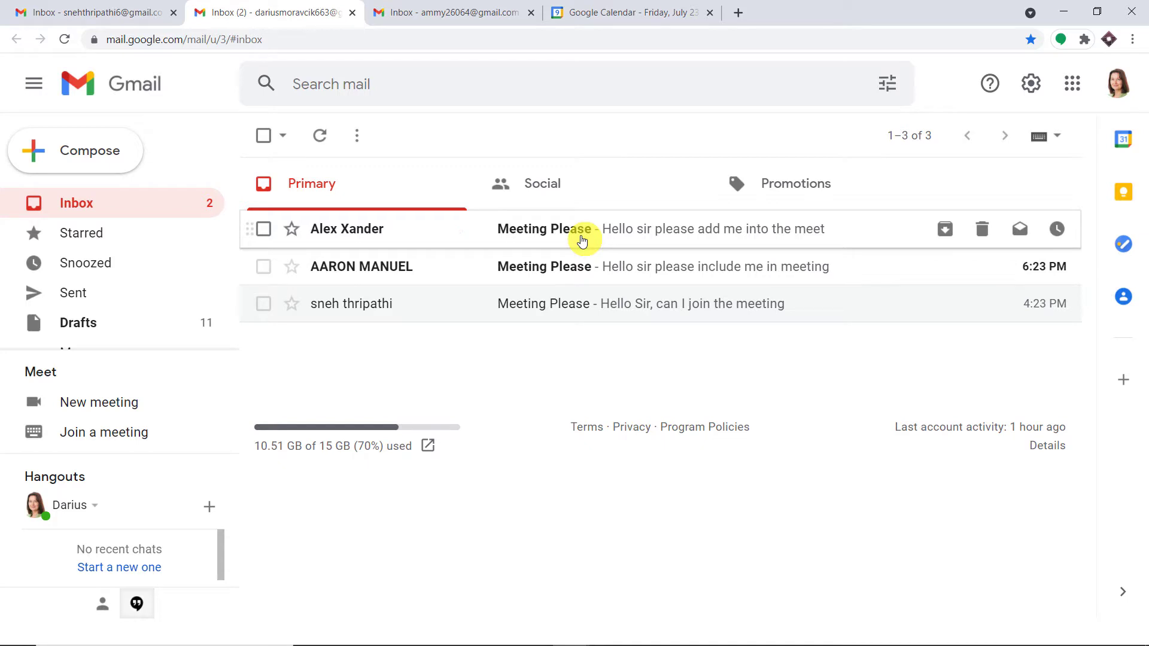
click(582, 240)
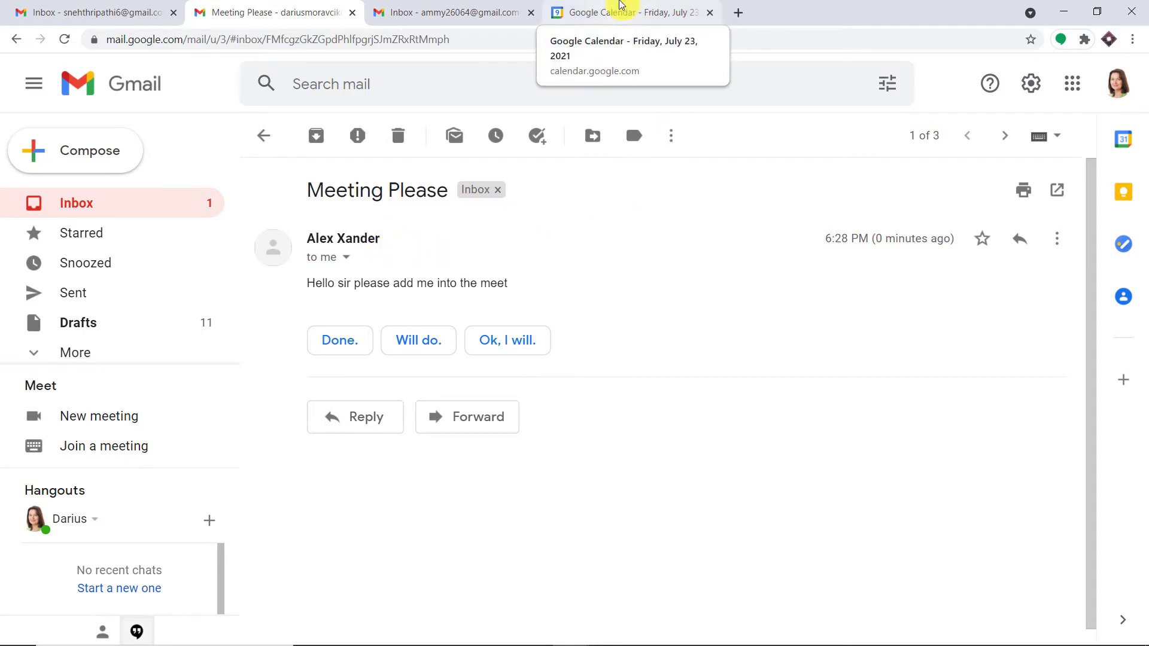
click(620, 6)
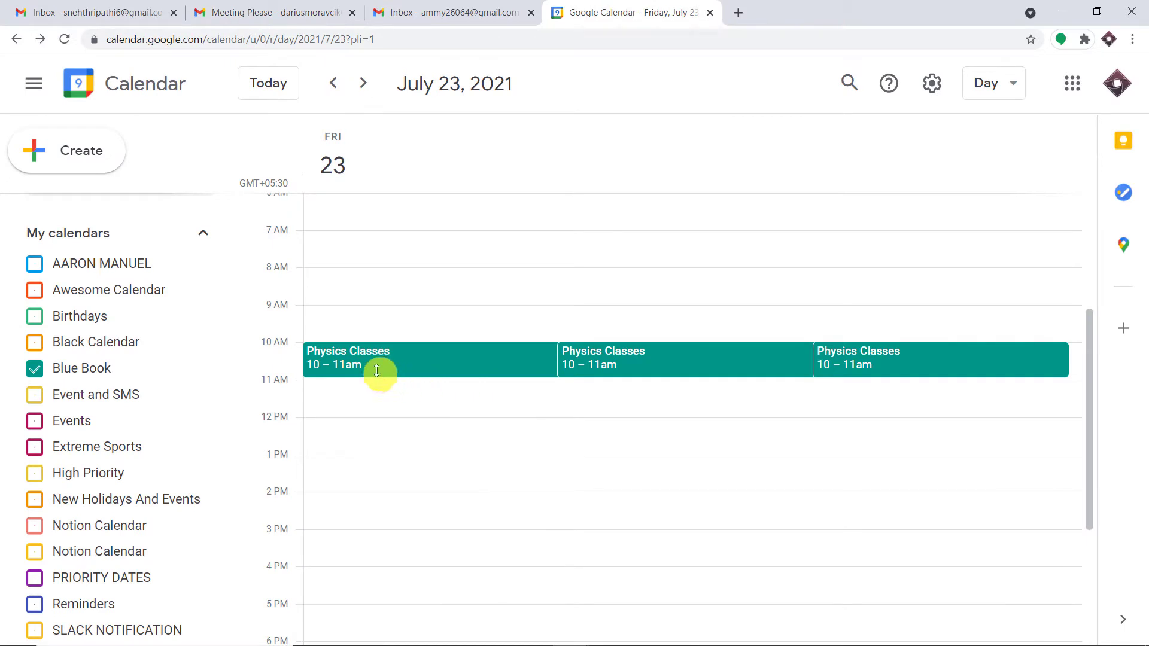
Inspect two Physics Classes events' guests, glancing back at the Meeting Please email
click(856, 365)
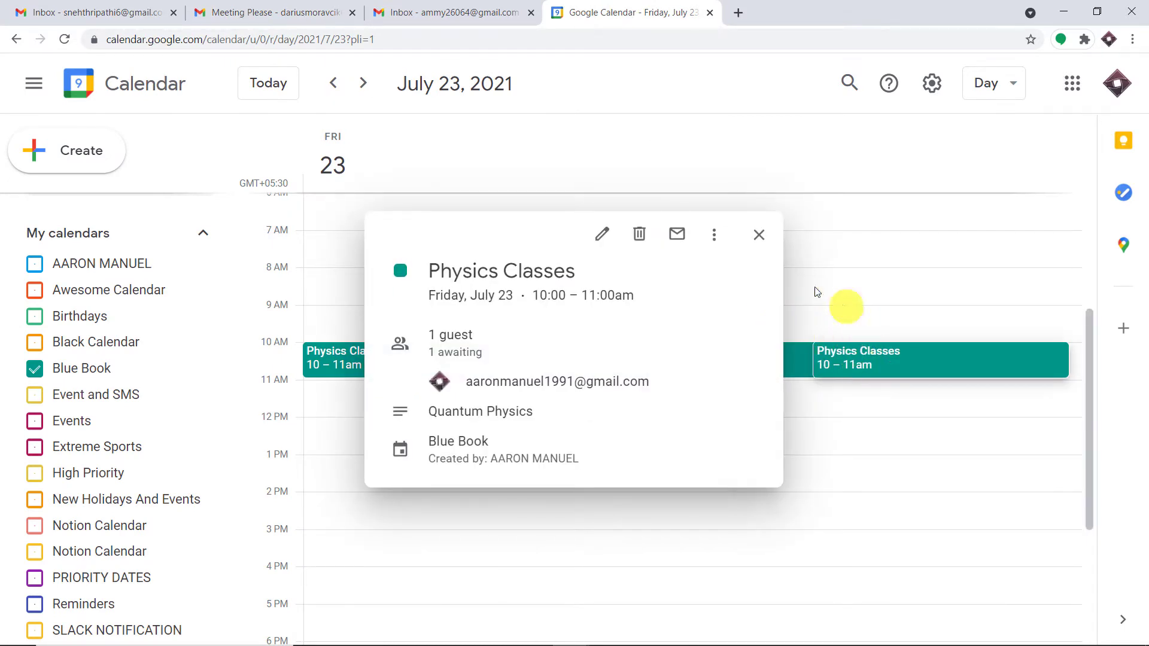
click(758, 239)
click(647, 362)
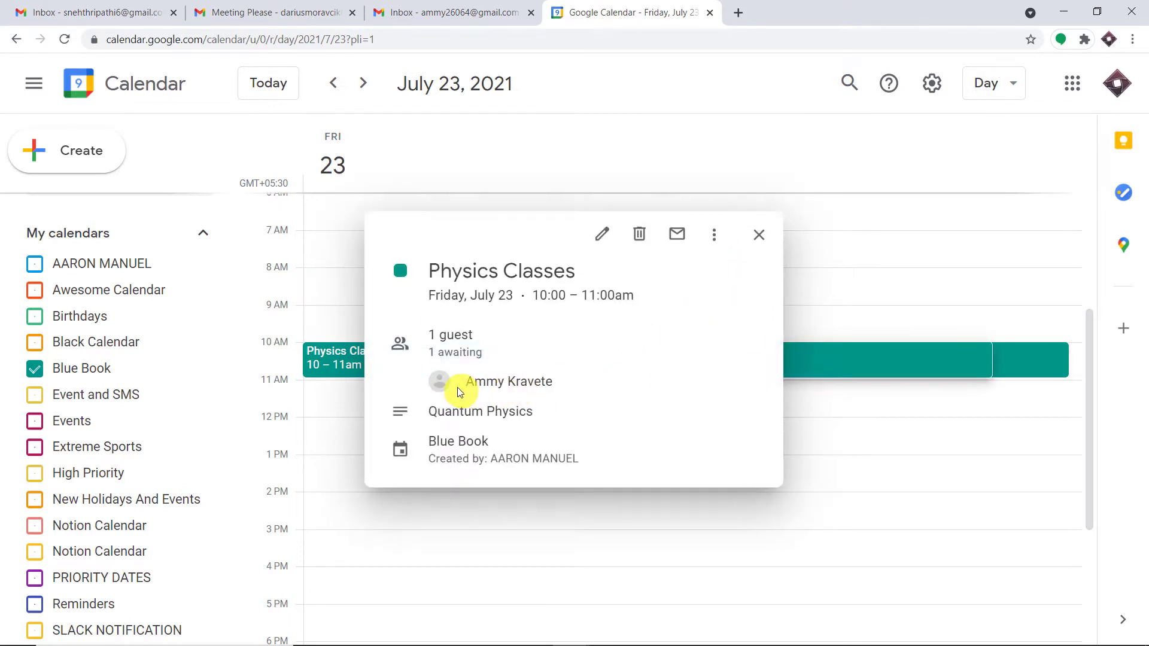
mouse_move(457, 386)
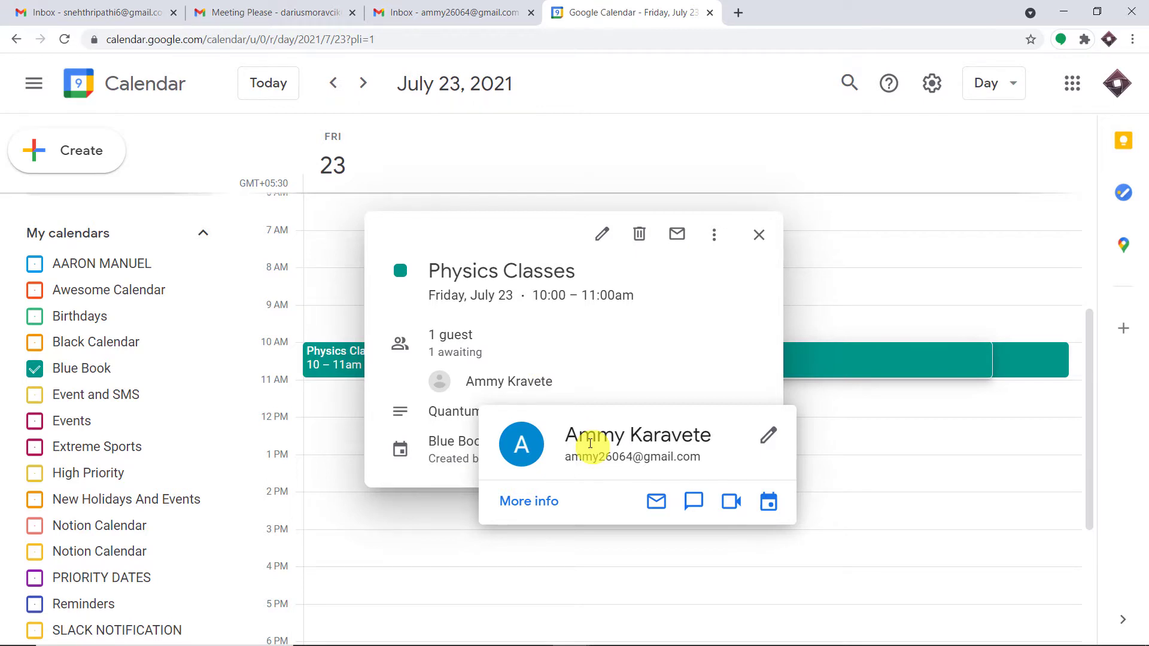
click(292, 15)
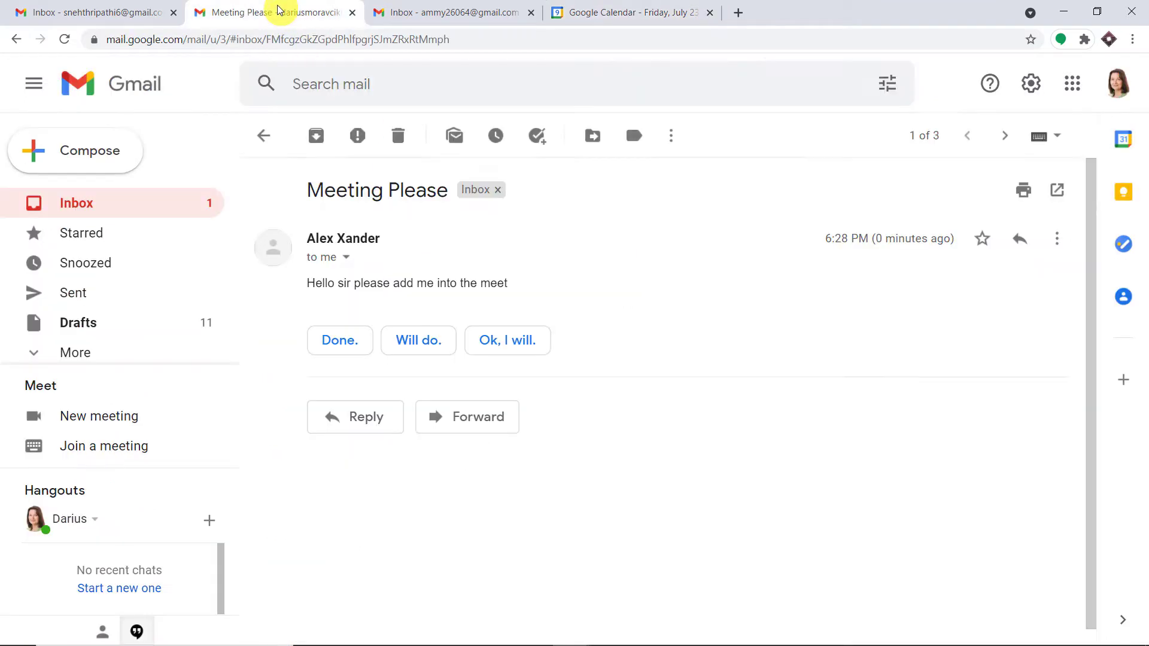
click(17, 39)
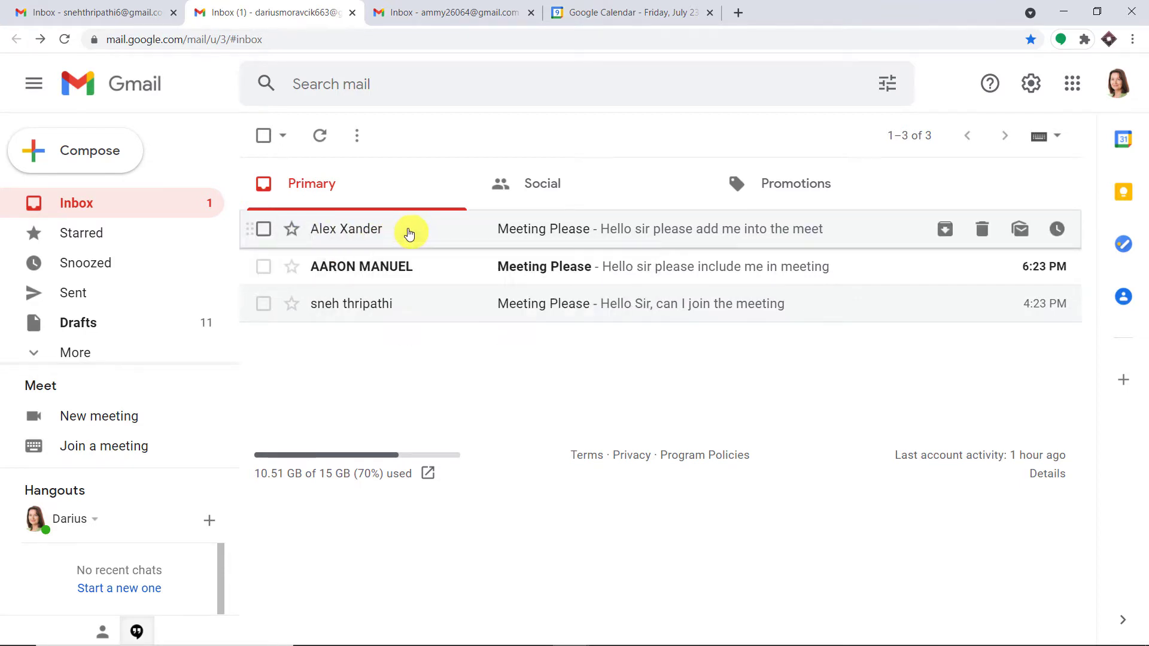
click(623, 12)
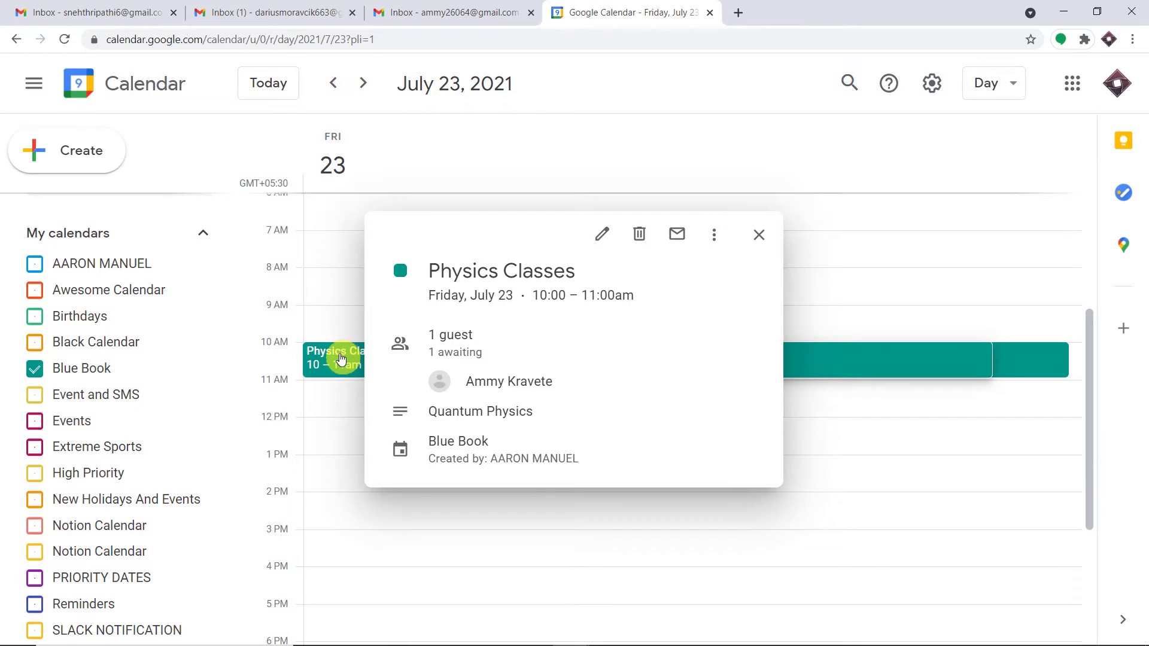
click(878, 362)
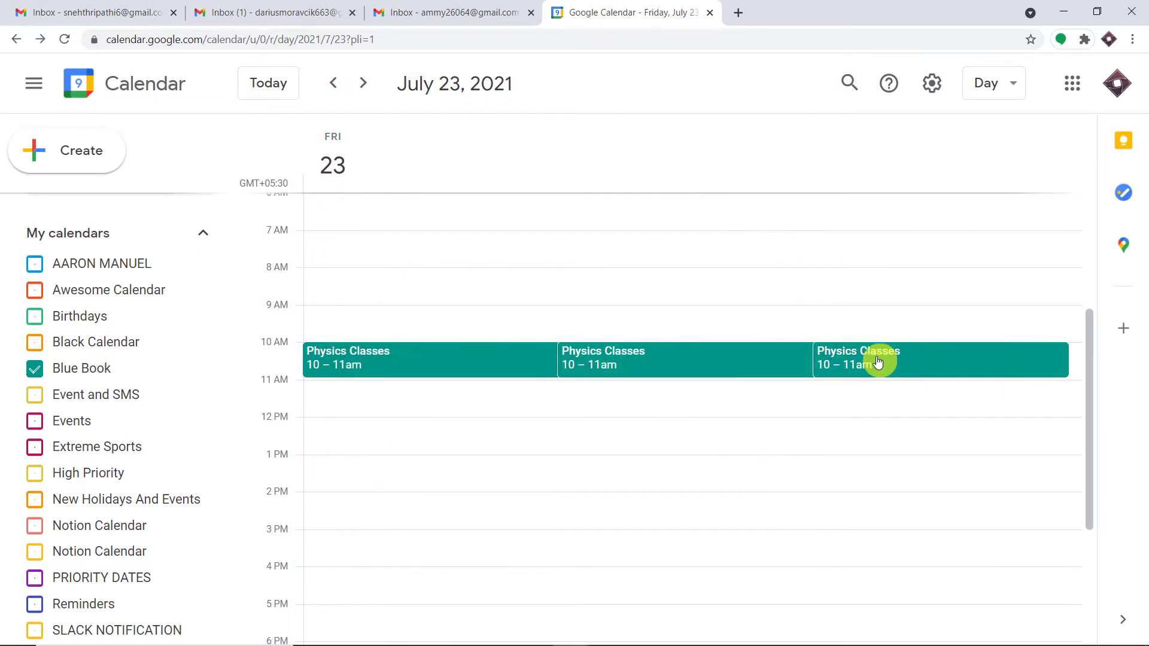
View the guests of the rightmost, middle and leftmost Physics Classes events
click(879, 362)
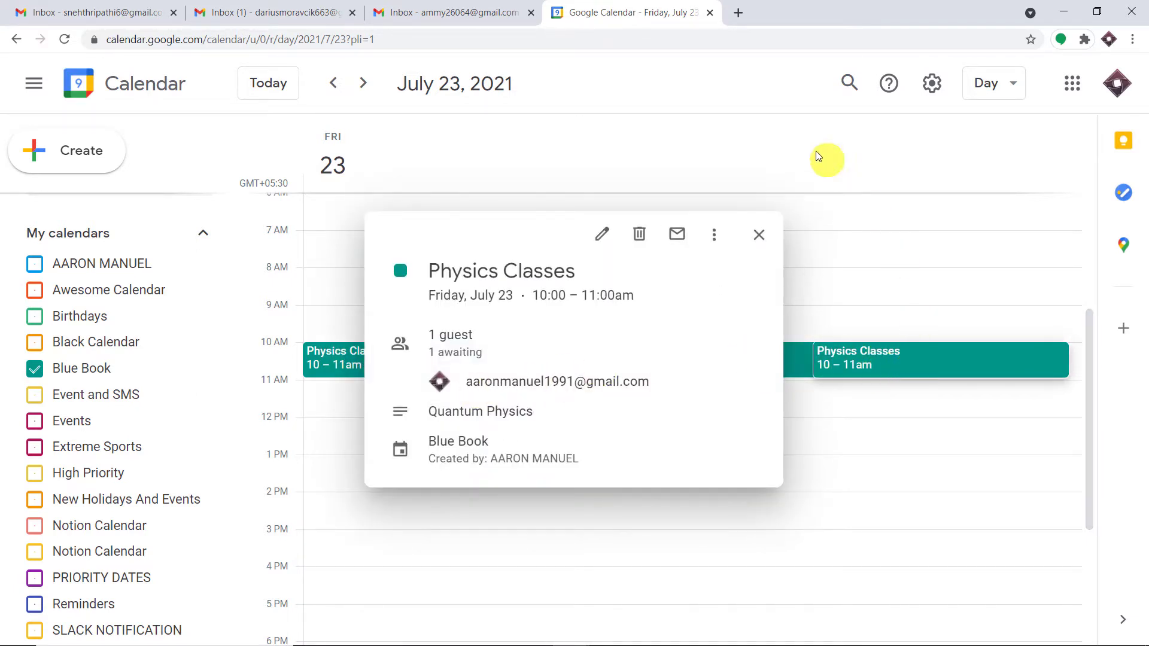
click(778, 150)
click(660, 371)
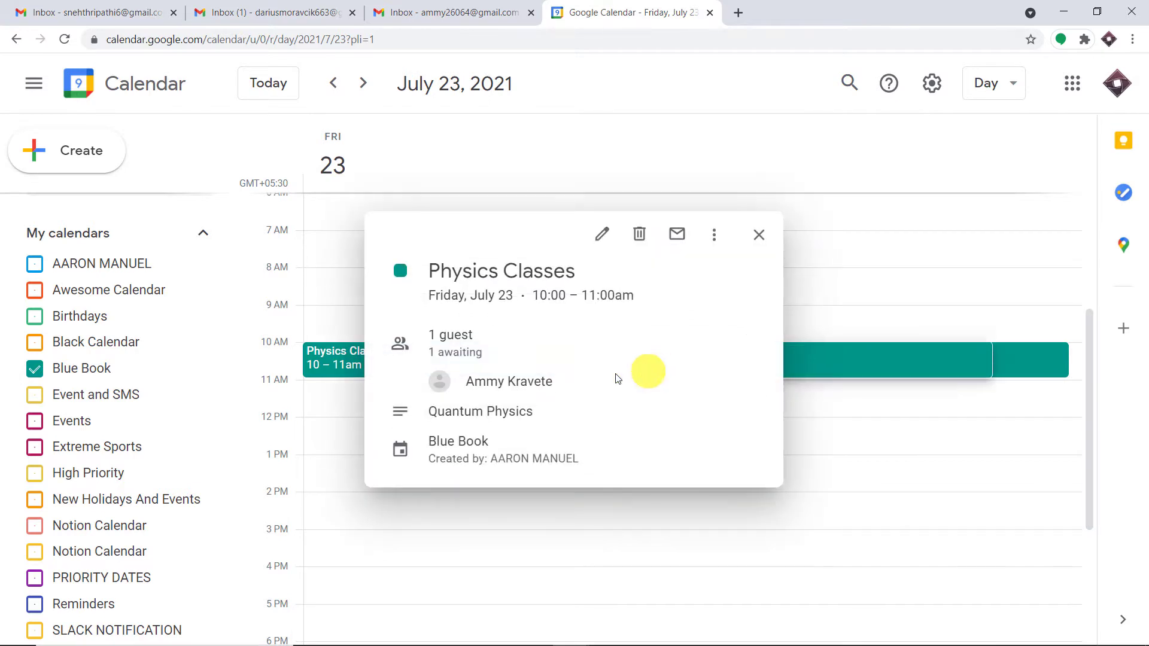
click(317, 366)
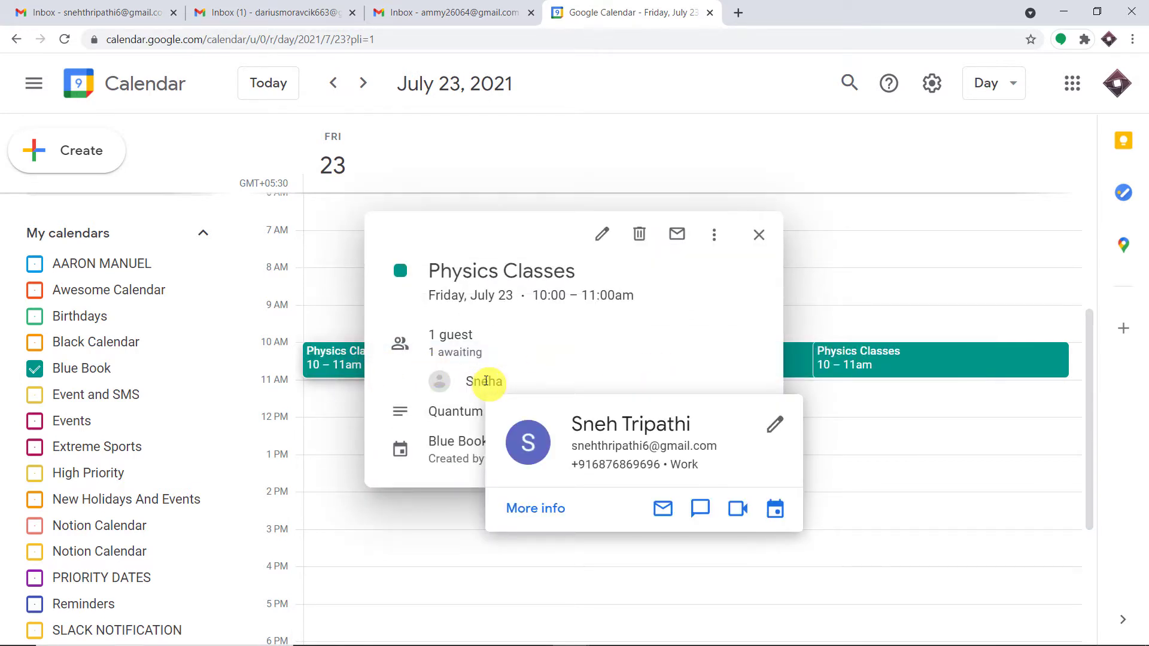
Confirm the recipient inbox's account, then open a new blank browser tab
click(302, 12)
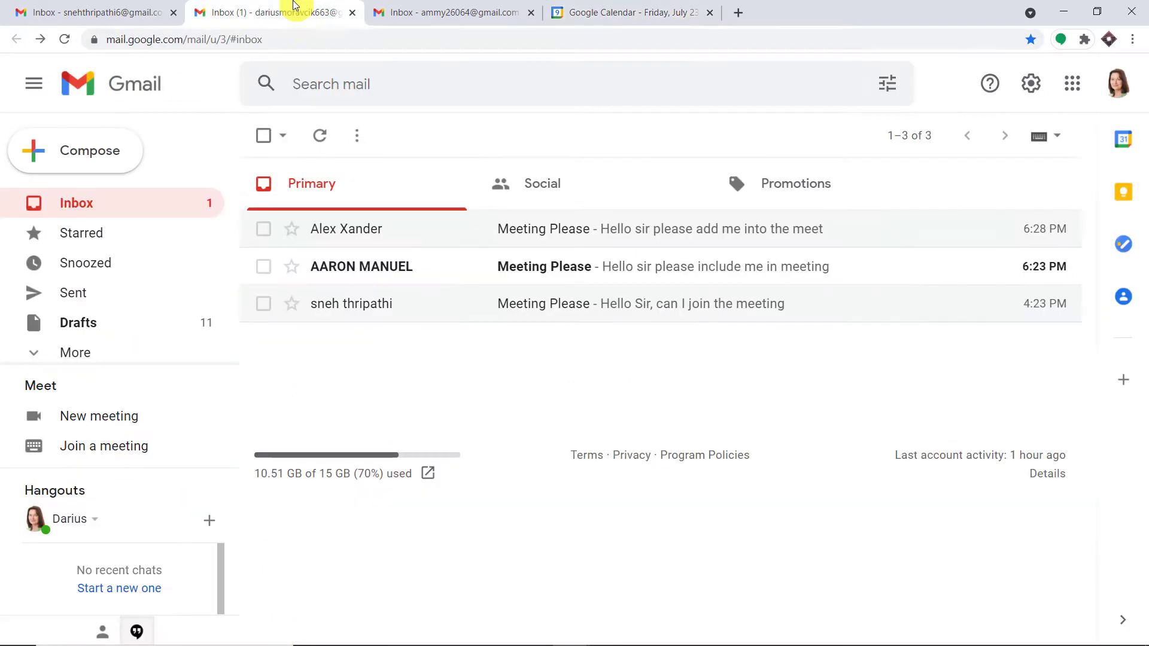
click(1118, 79)
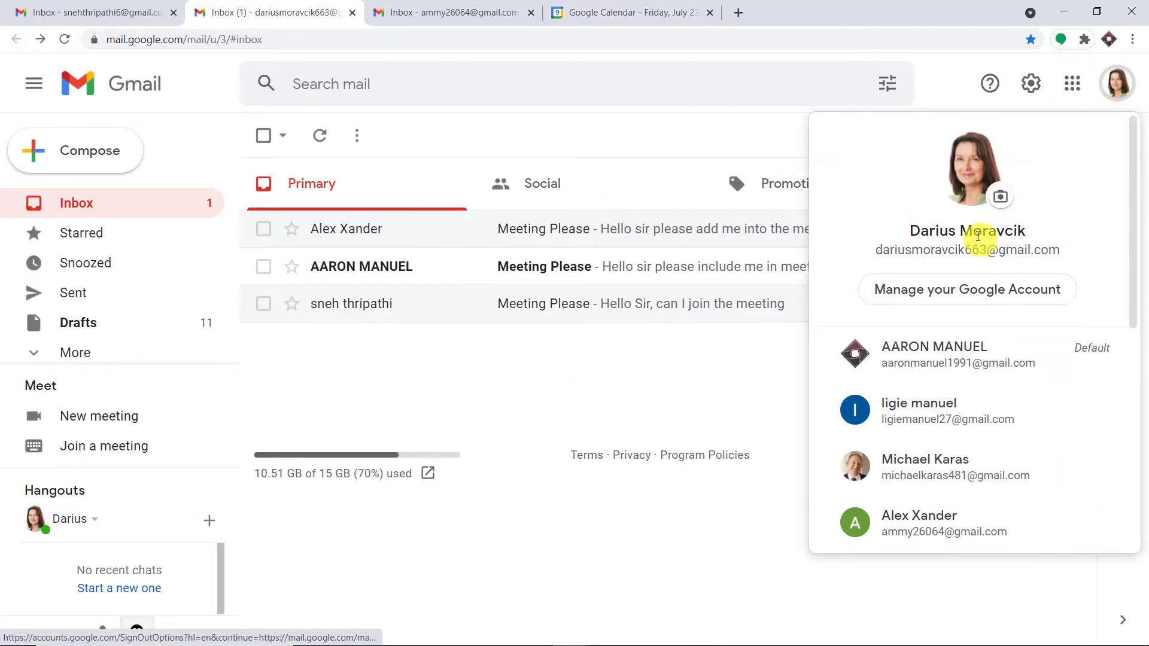
click(584, 12)
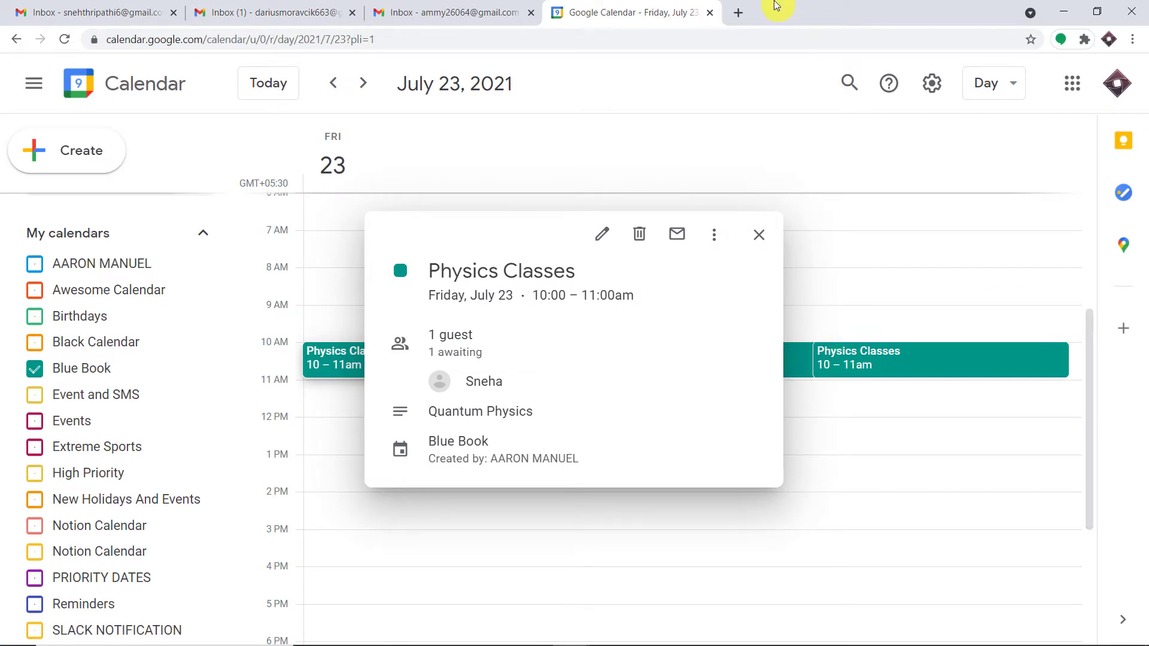
click(739, 12)
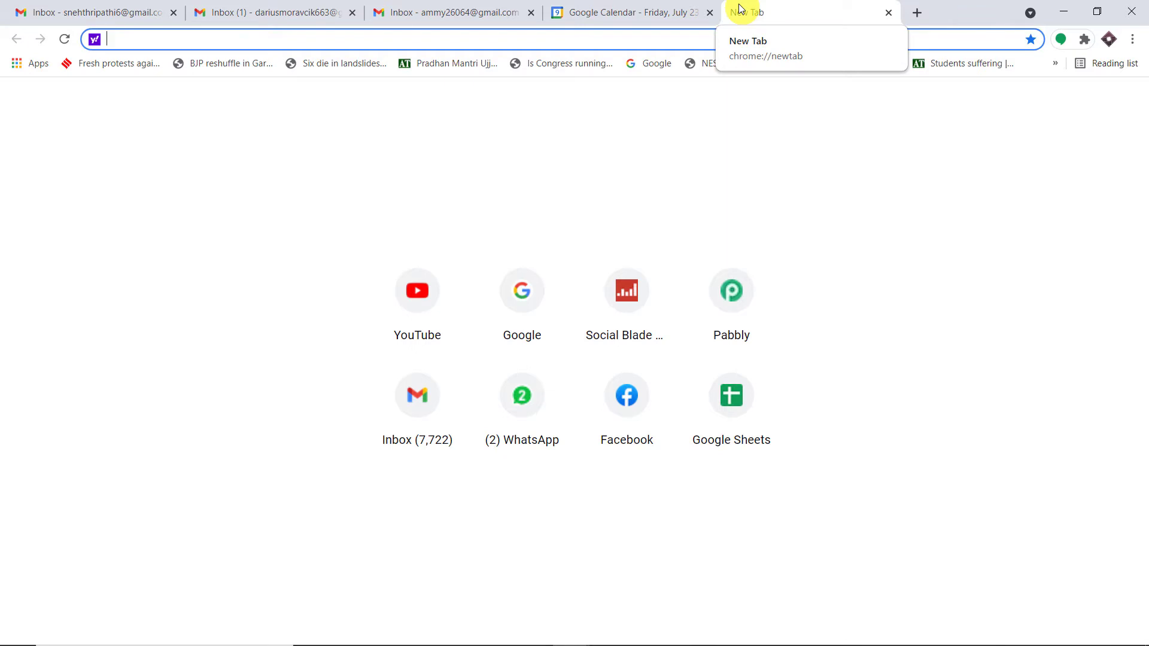
Go to pabbly.com, open the Connect product page, sign in, and launch Connect from All Apps
text(pabbly.com)
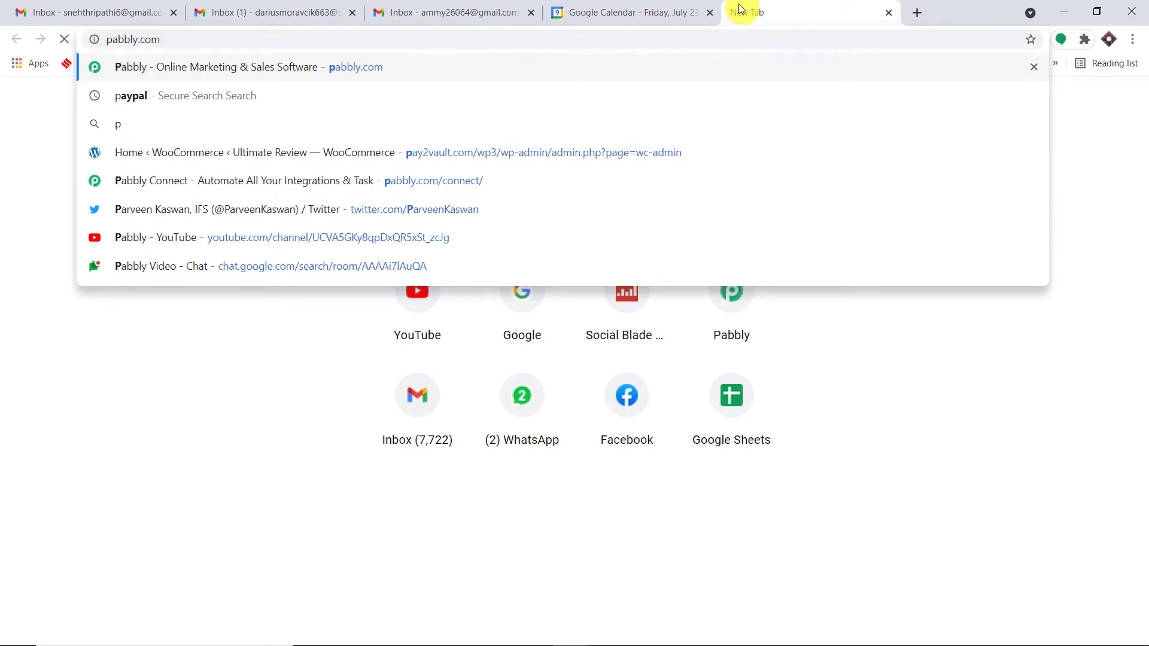
key(Return)
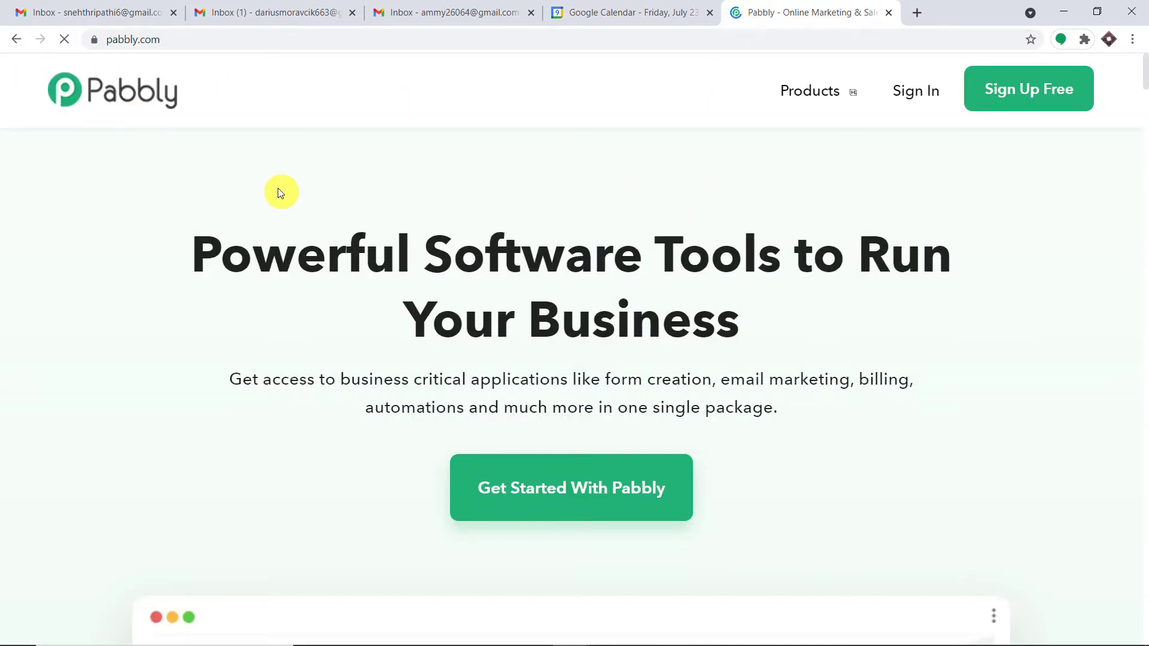
mouse_move(799, 94)
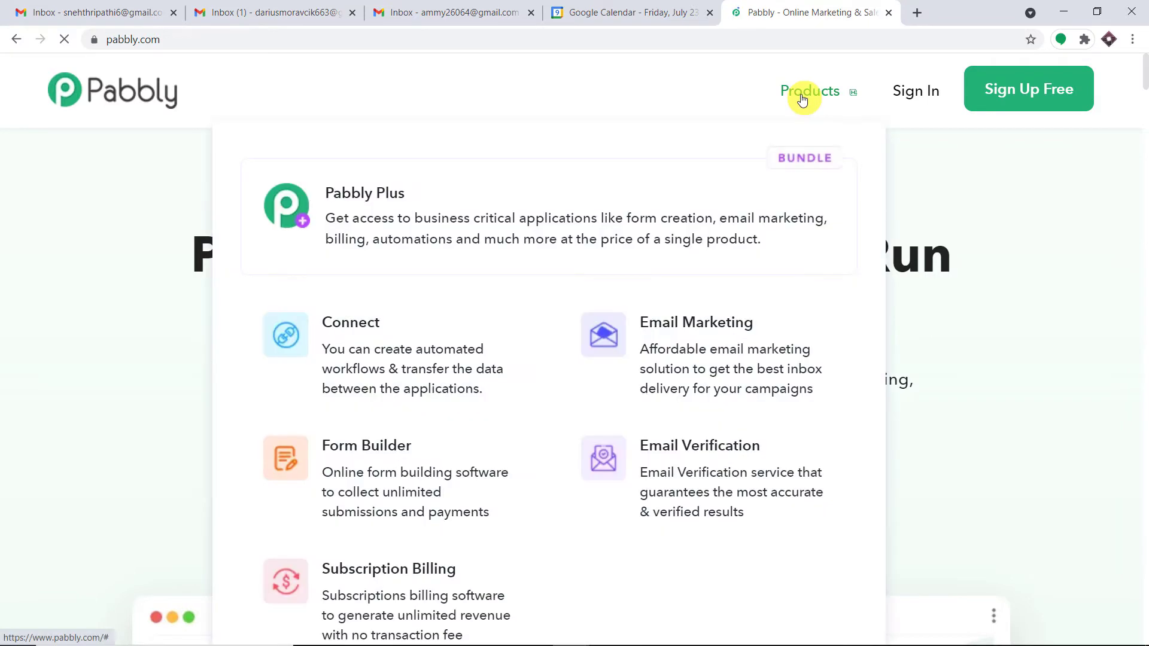
click(373, 353)
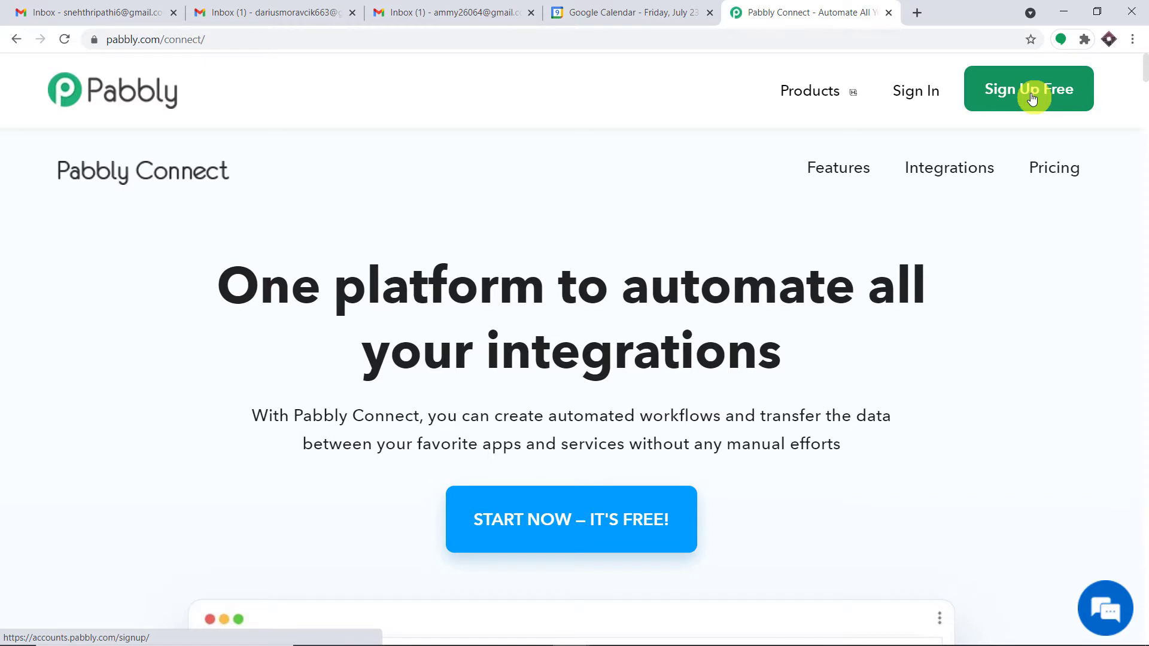
click(912, 100)
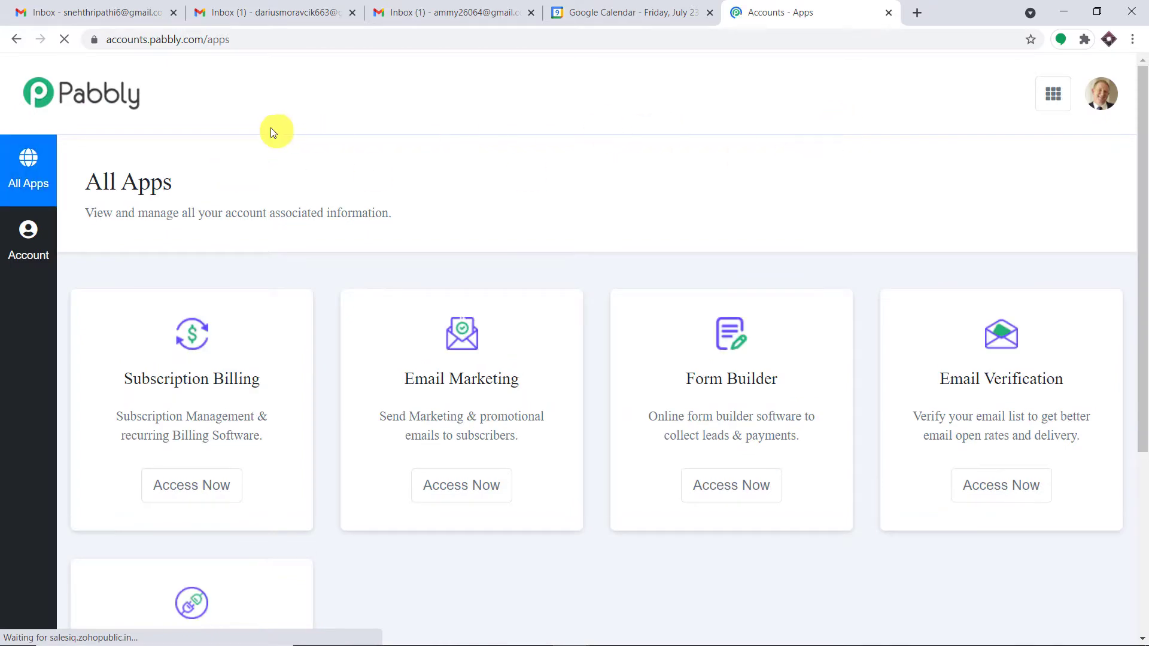
scroll(638, 262, down, 5)
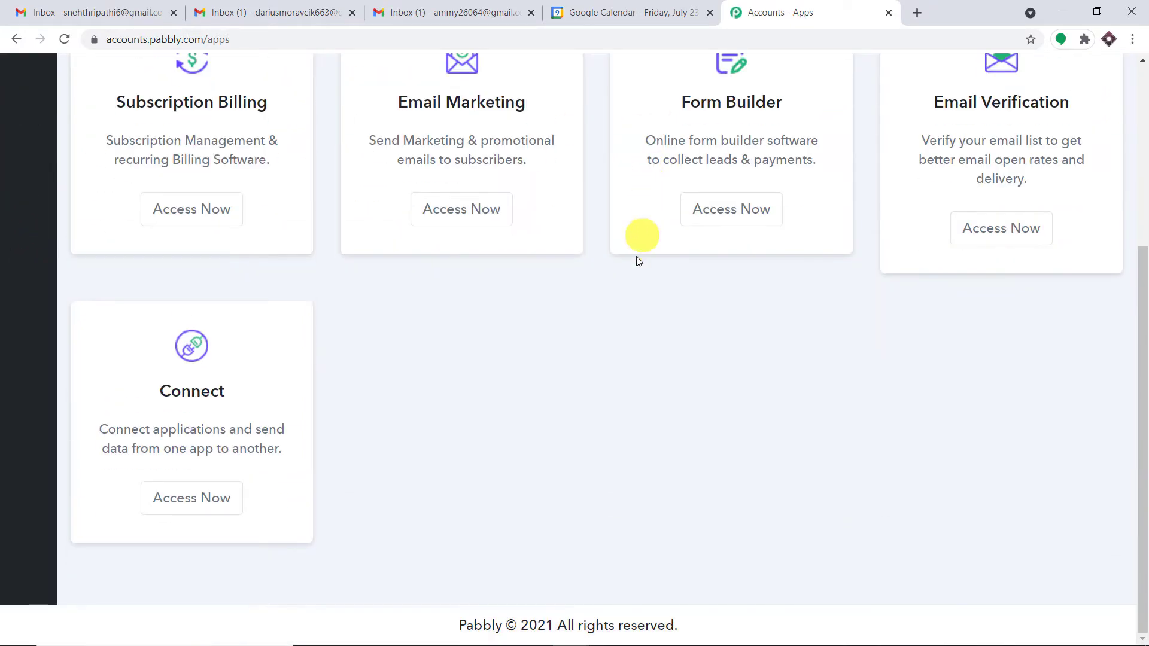
click(175, 494)
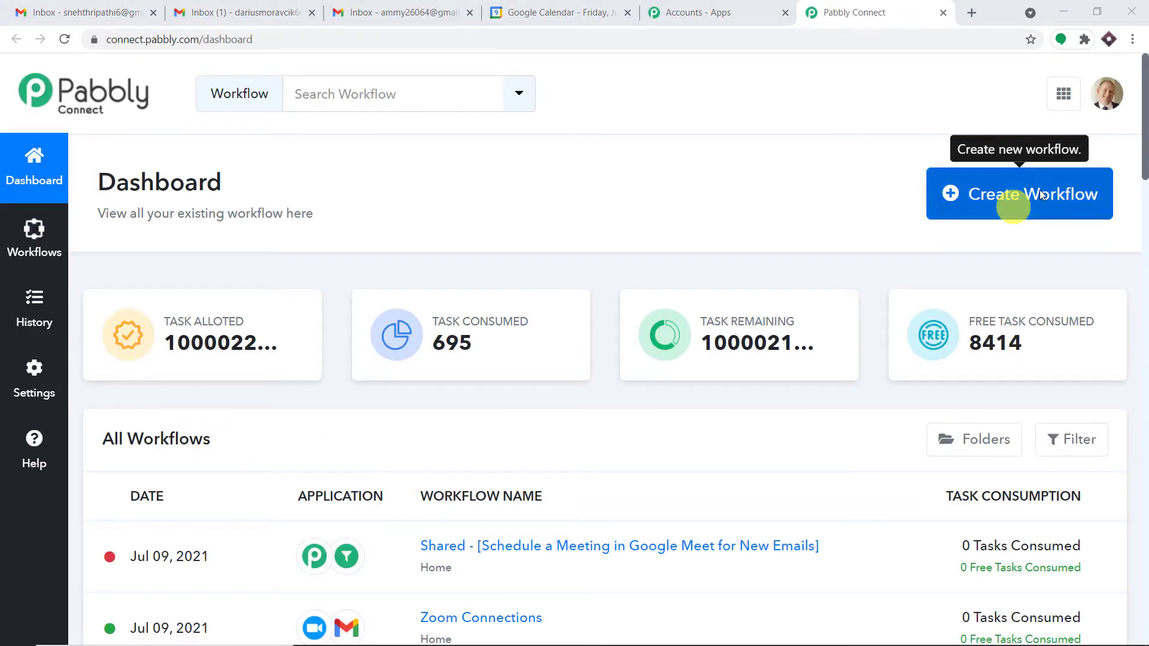
Start a new workflow, name it 'Gmail to Google Meet' and create it
click(1010, 204)
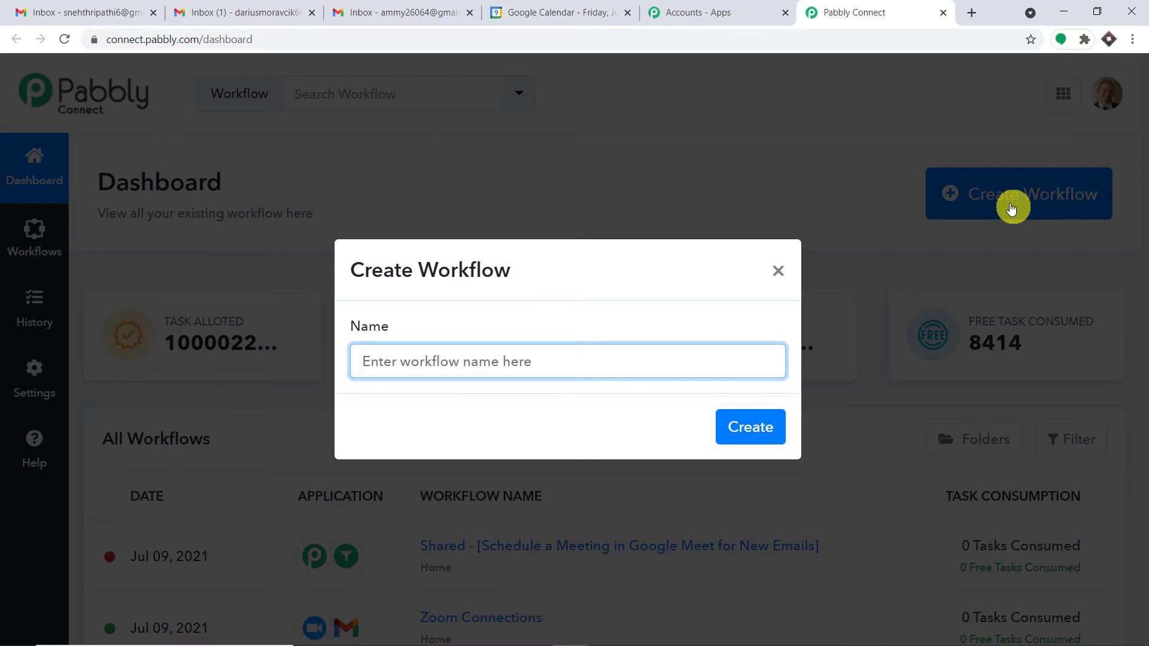
text(Gmail)
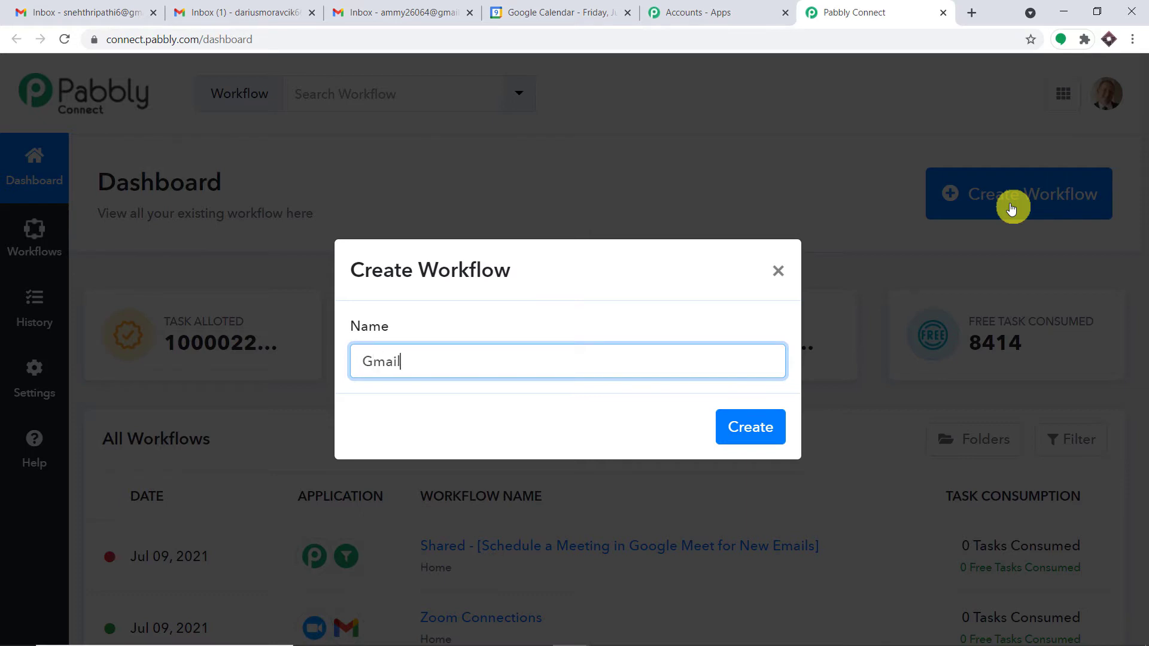
text( to Google Meet)
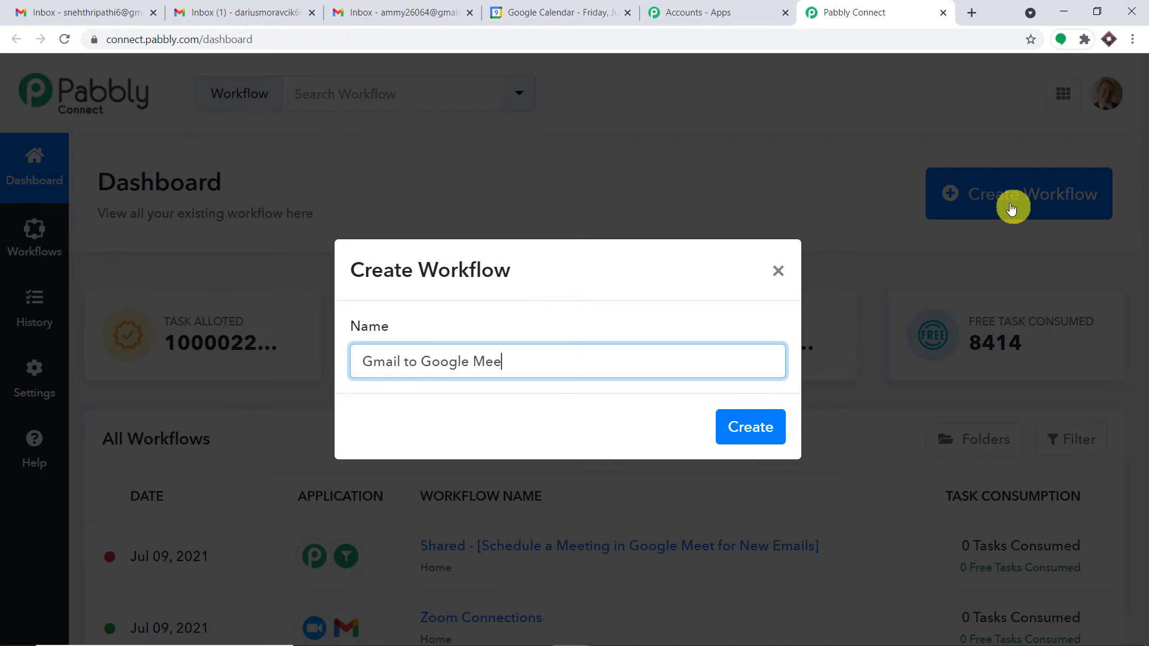
click(768, 434)
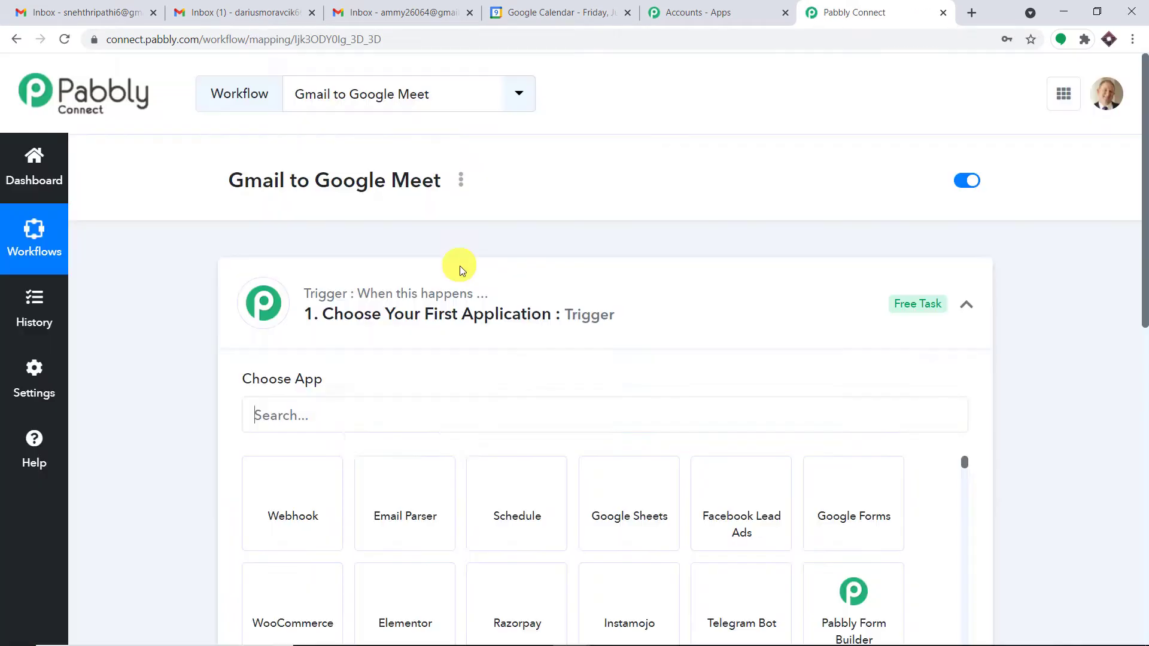
click(491, 296)
scroll(593, 218, down, 1)
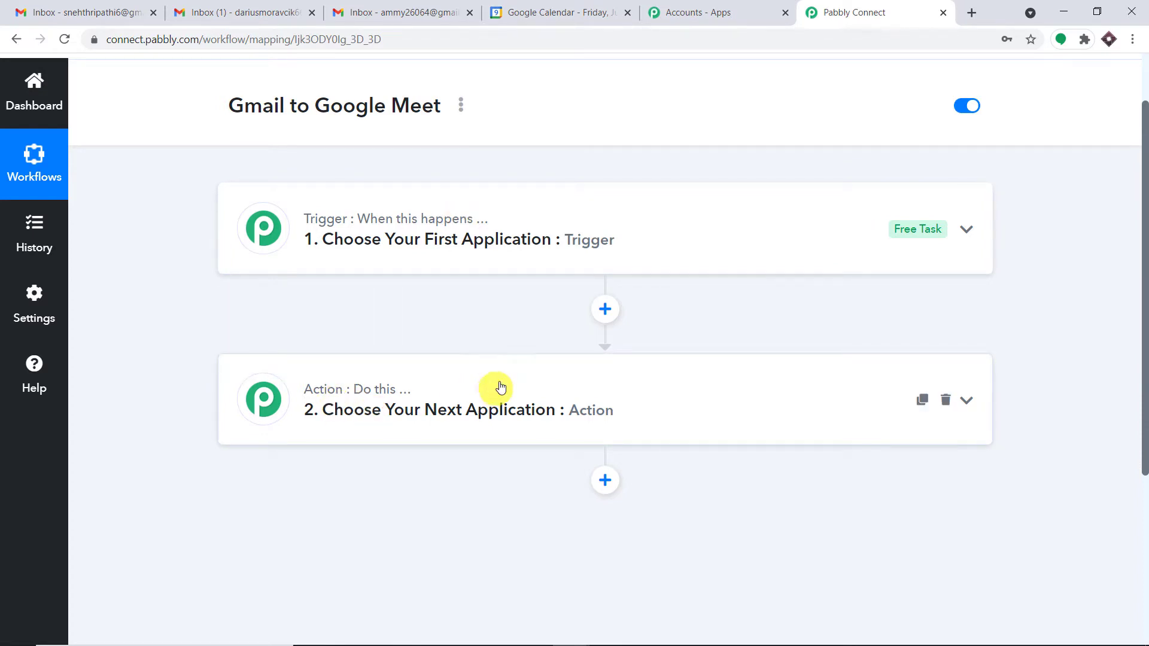
drag(228, 106, 450, 111)
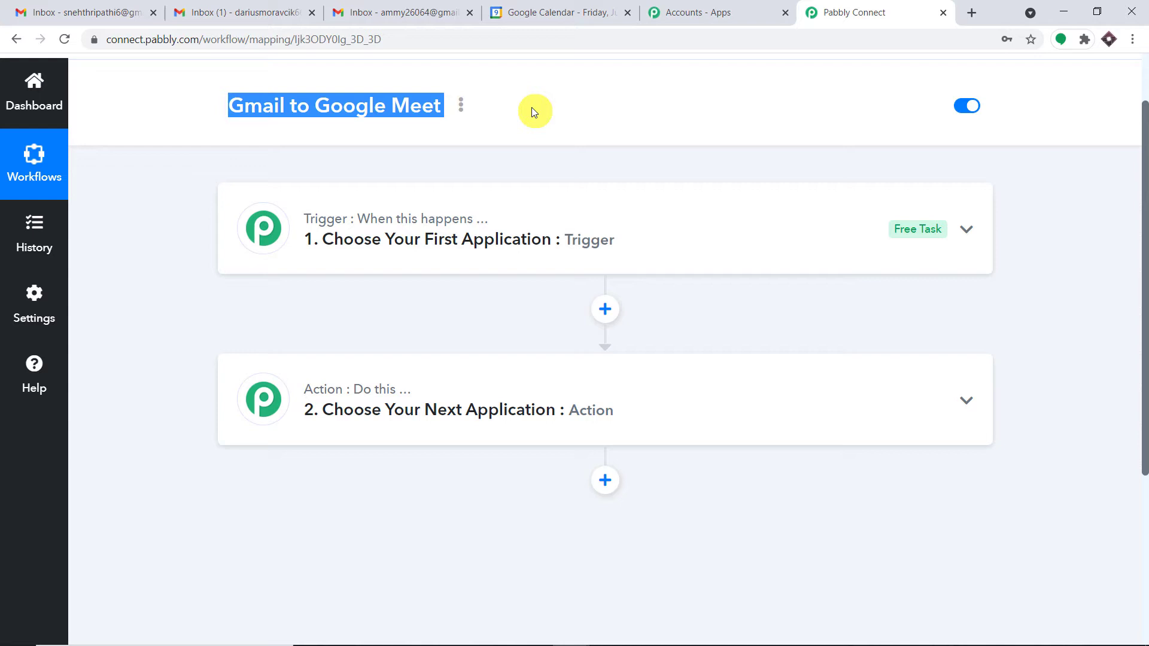
click(455, 220)
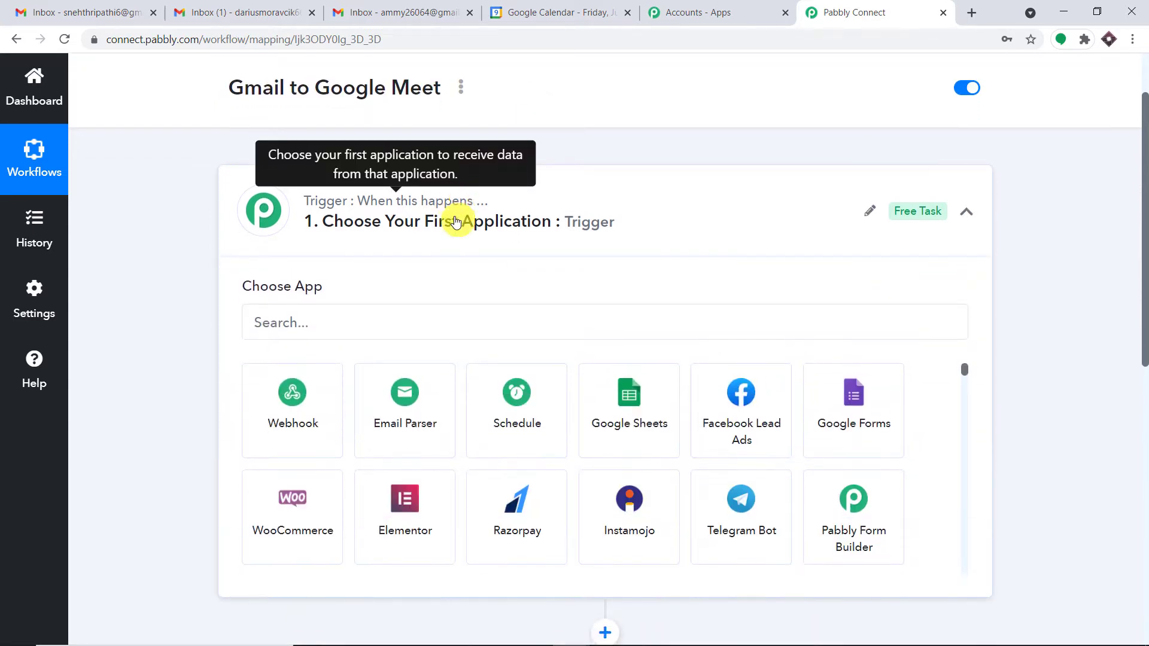
Search 'email' among trigger apps and select Email Parser by Pabbly
scroll(407, 245, down, 1)
click(335, 268)
text(emai)
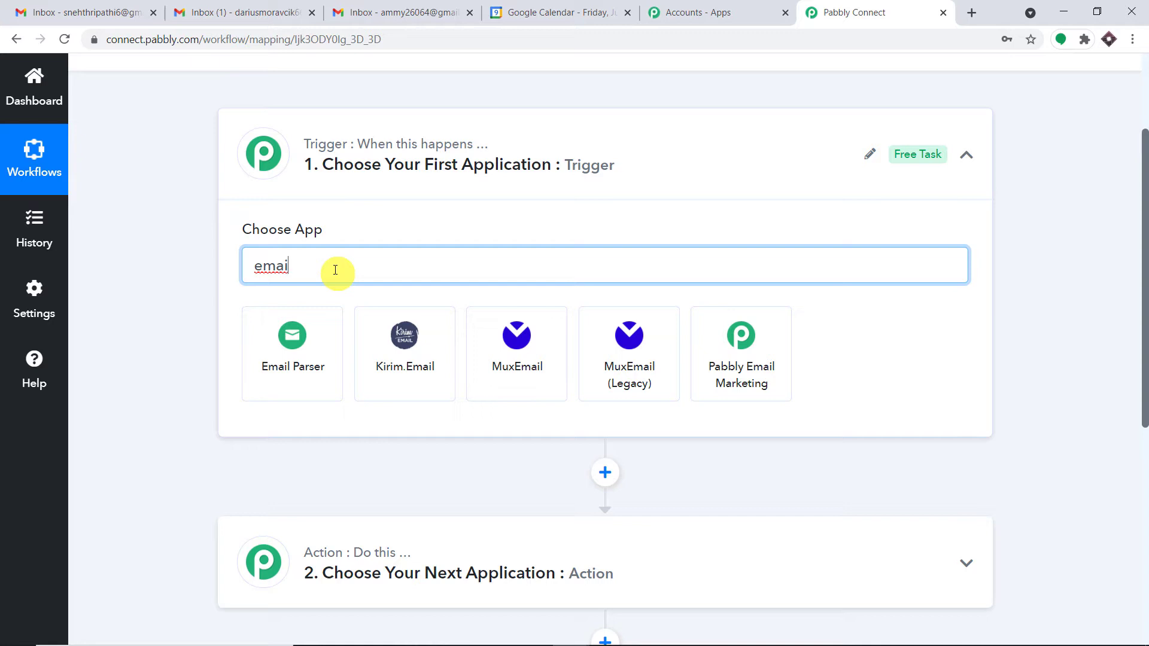
click(292, 340)
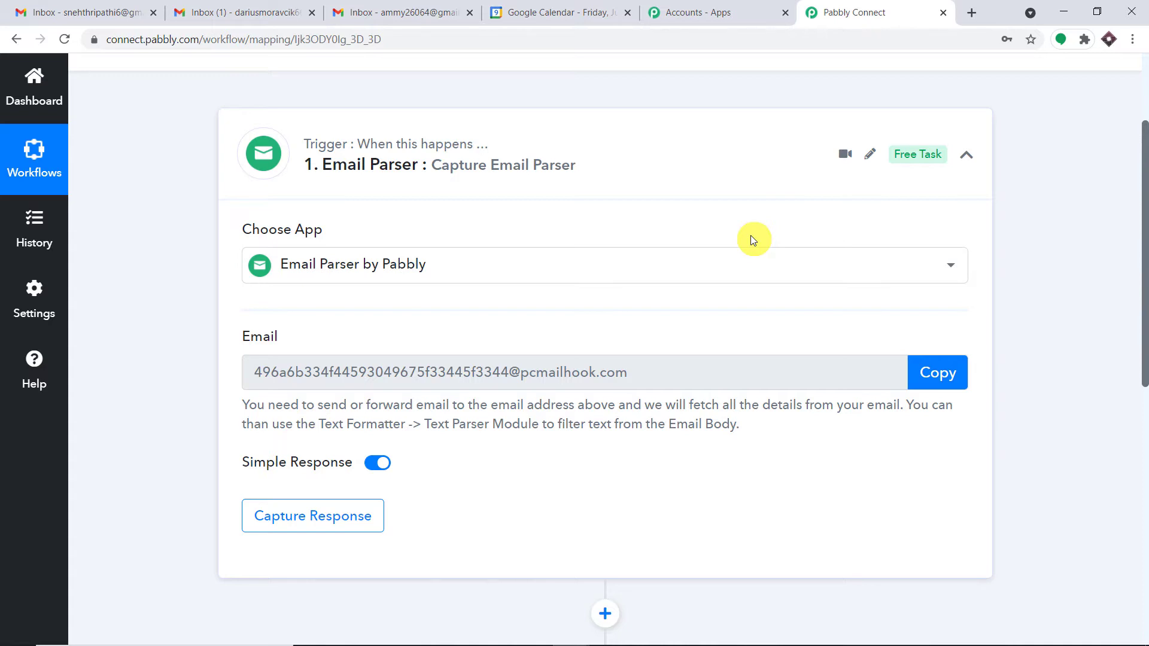
scroll(437, 244, down, 1)
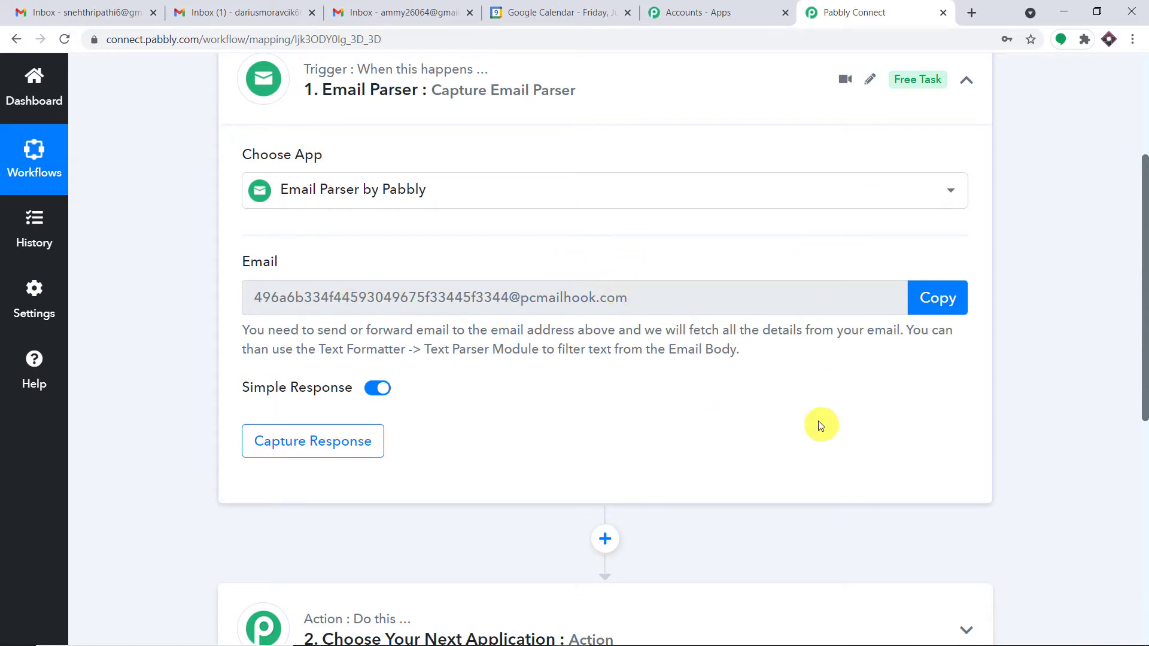
click(389, 7)
Compose a new email with subject 'Yellow' and body 'I love Yellow'
click(81, 11)
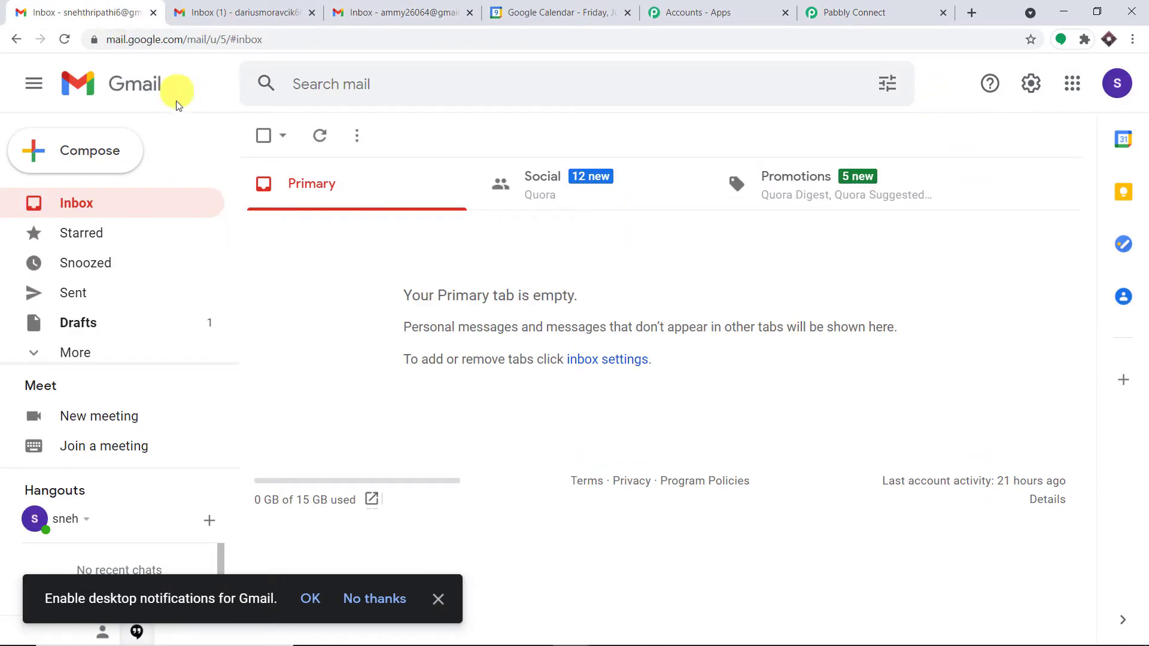
click(93, 166)
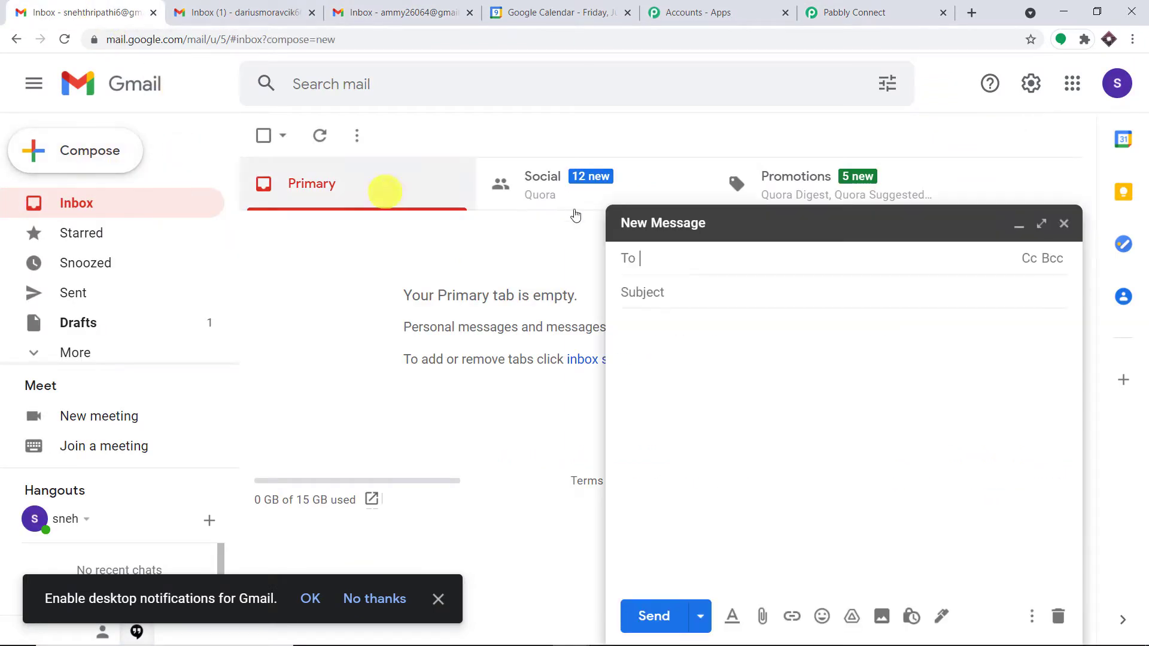
click(647, 300)
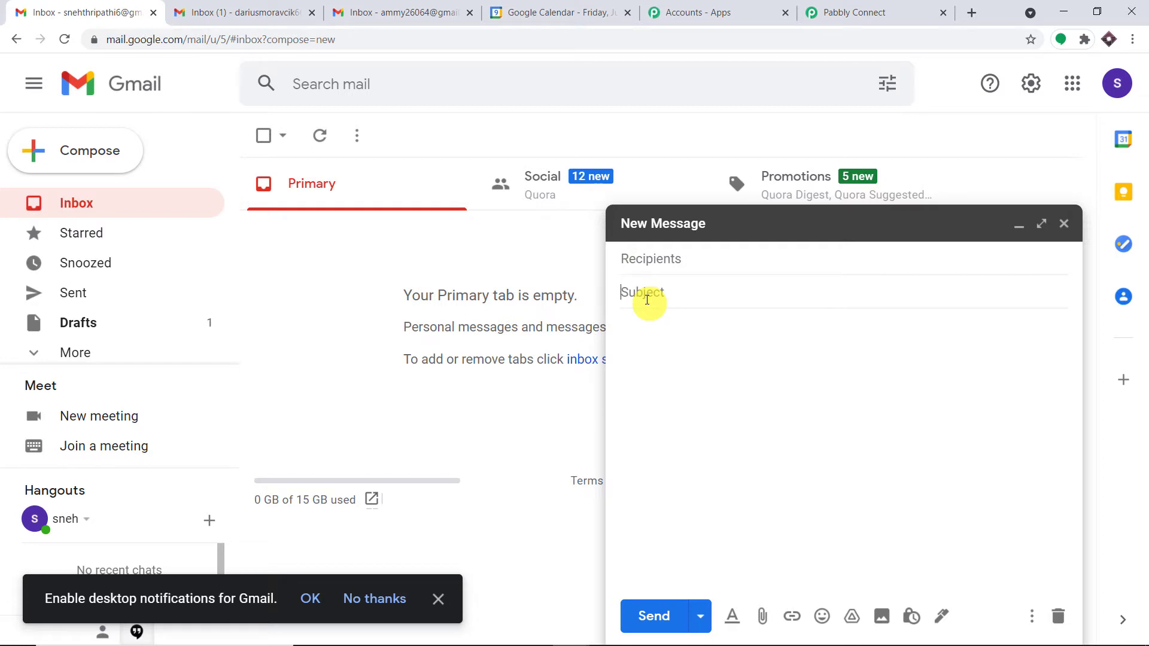
text(Yellow)
click(644, 320)
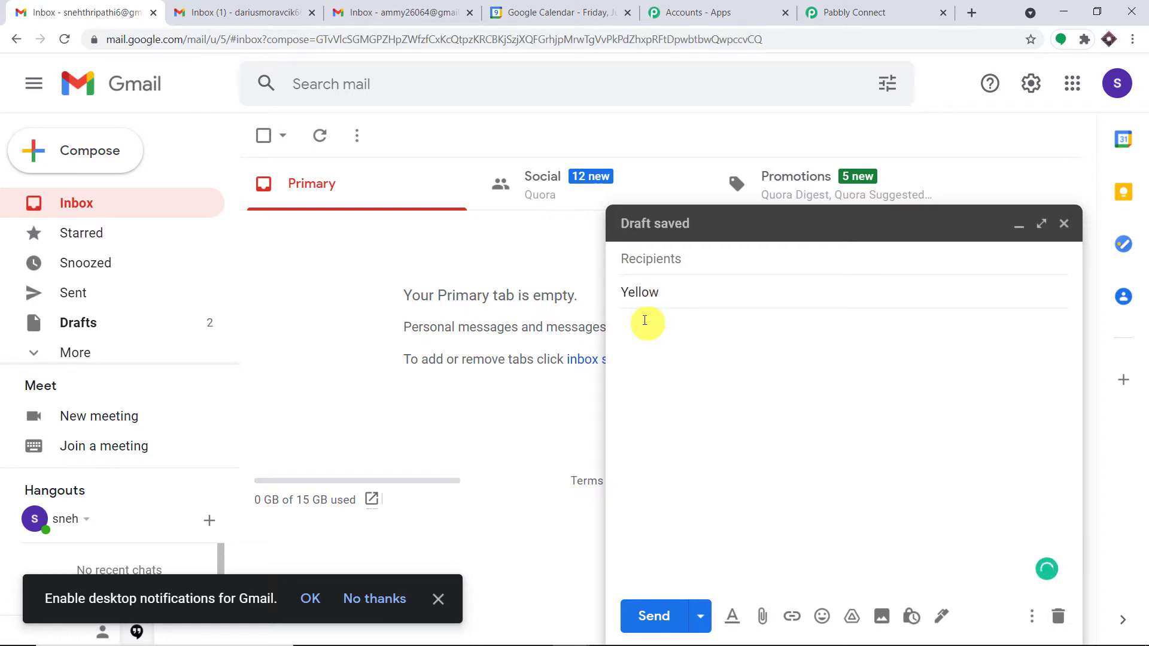
text(I love Yellow)
Paste the Email Parser capture address as the recipient and send the test email
click(665, 257)
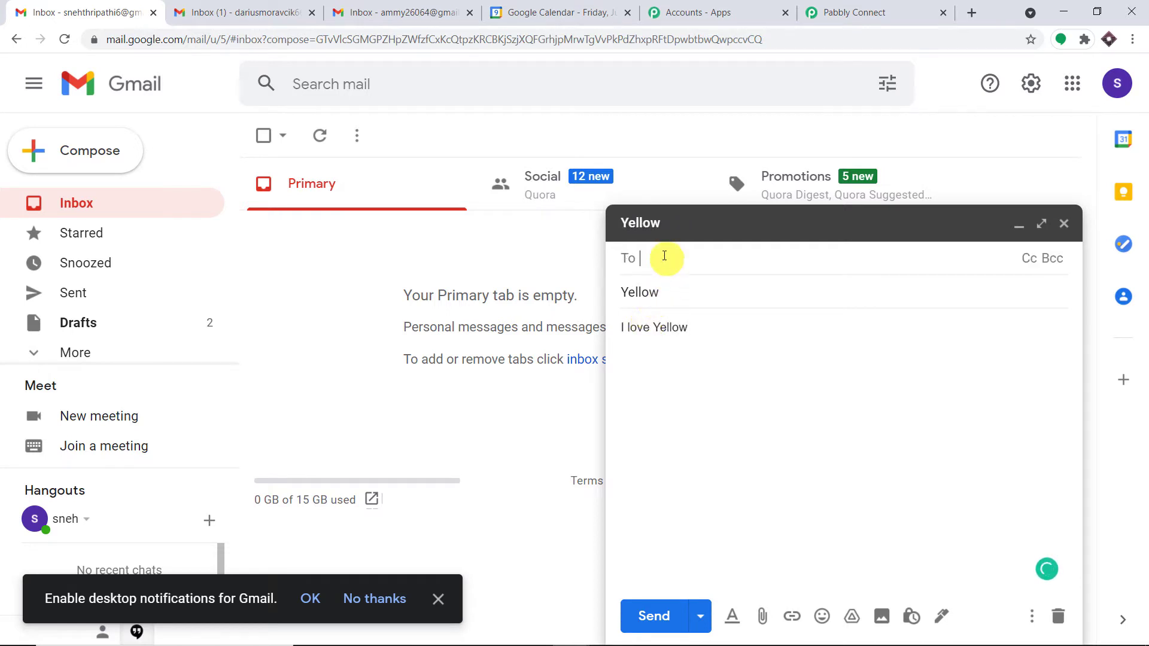
click(809, 12)
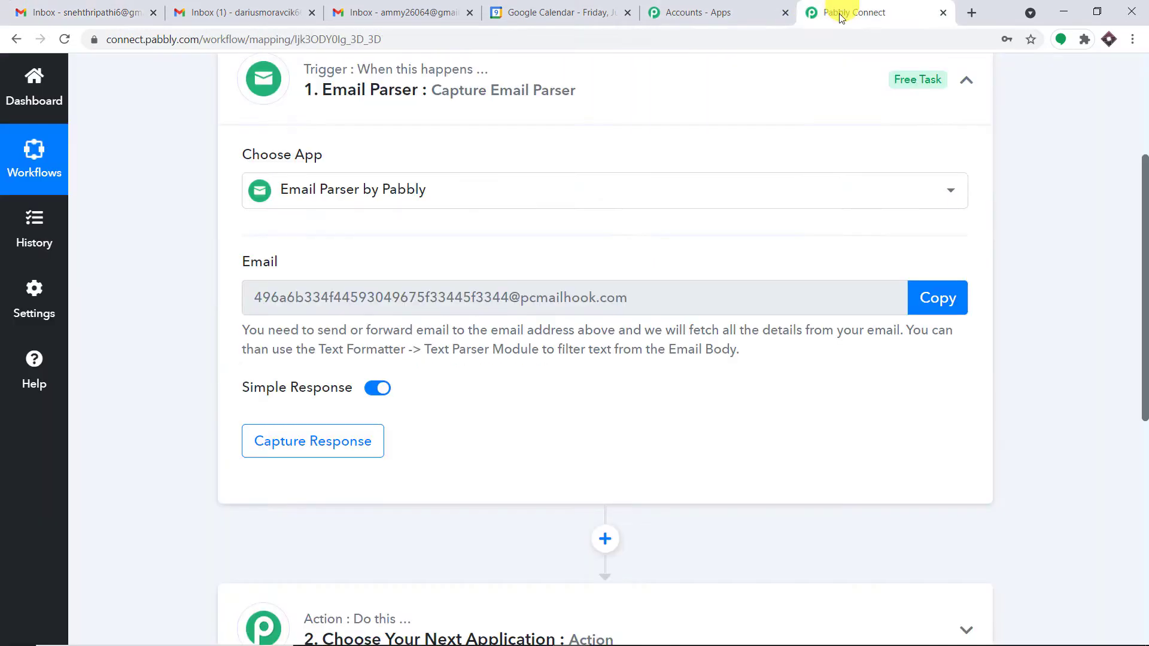
click(938, 299)
click(89, 12)
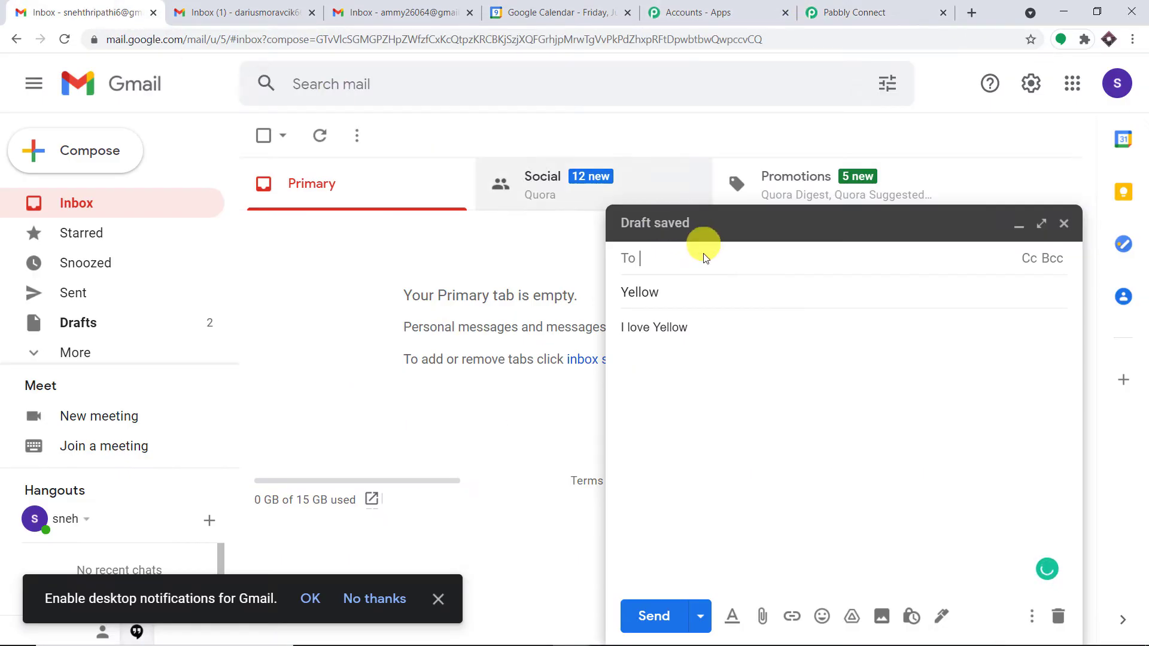
right_click(668, 256)
click(716, 376)
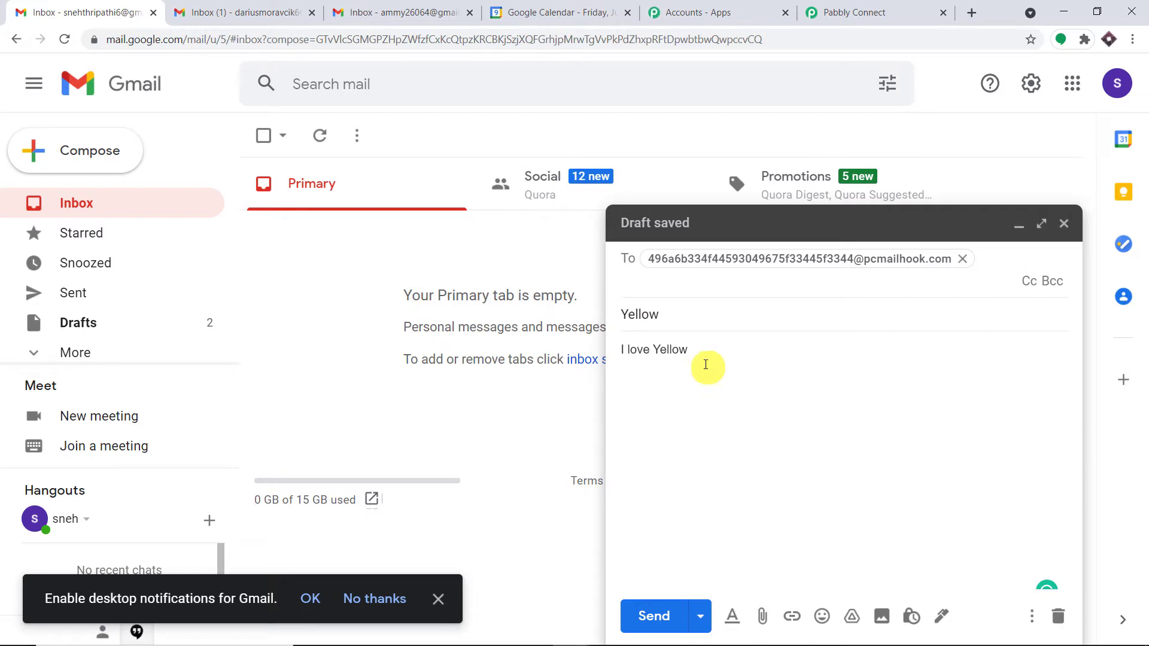
click(680, 616)
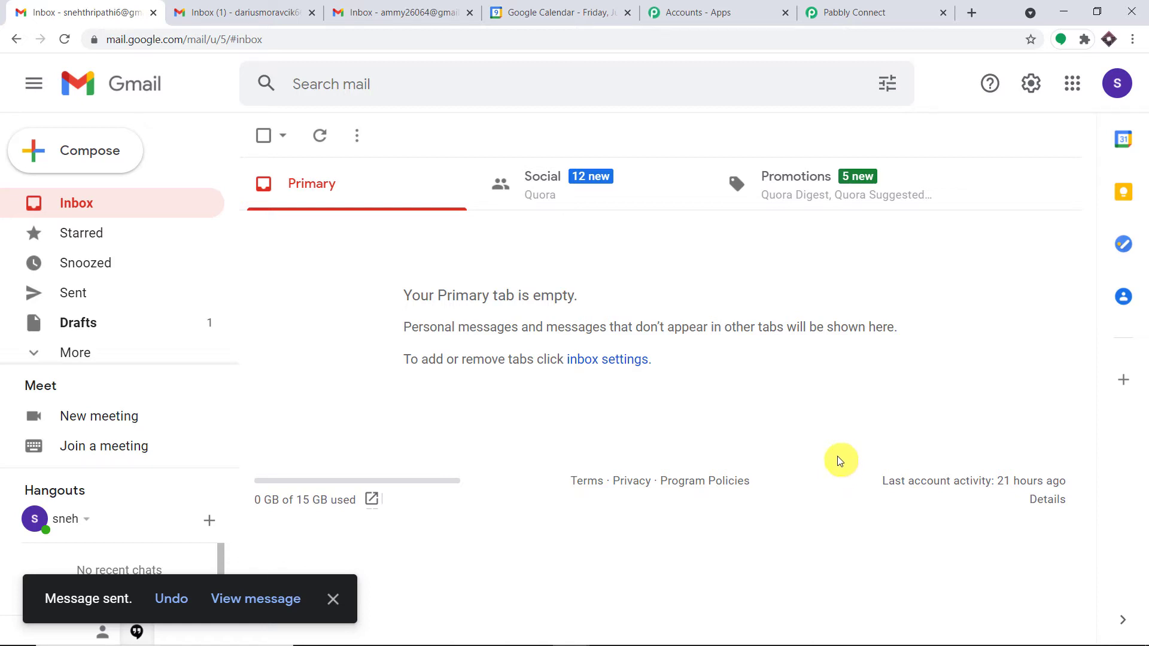
click(840, 9)
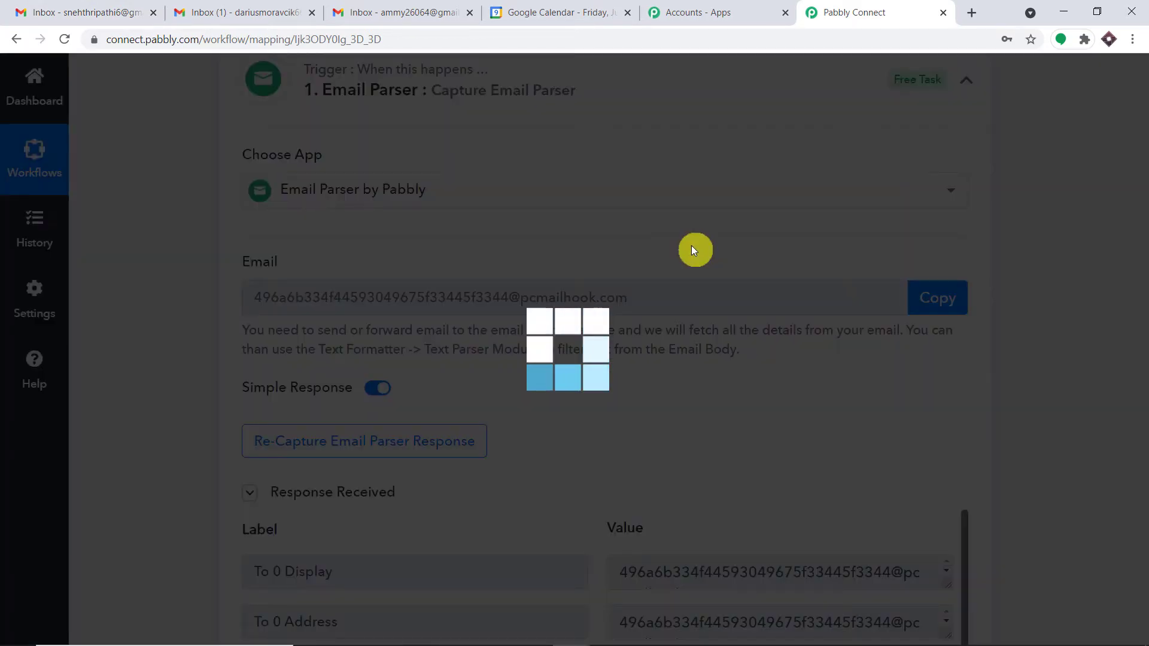
Check the captured From 0 Display and From 0 Address values
scroll(706, 263, down, 1)
scroll(724, 282, down, 6)
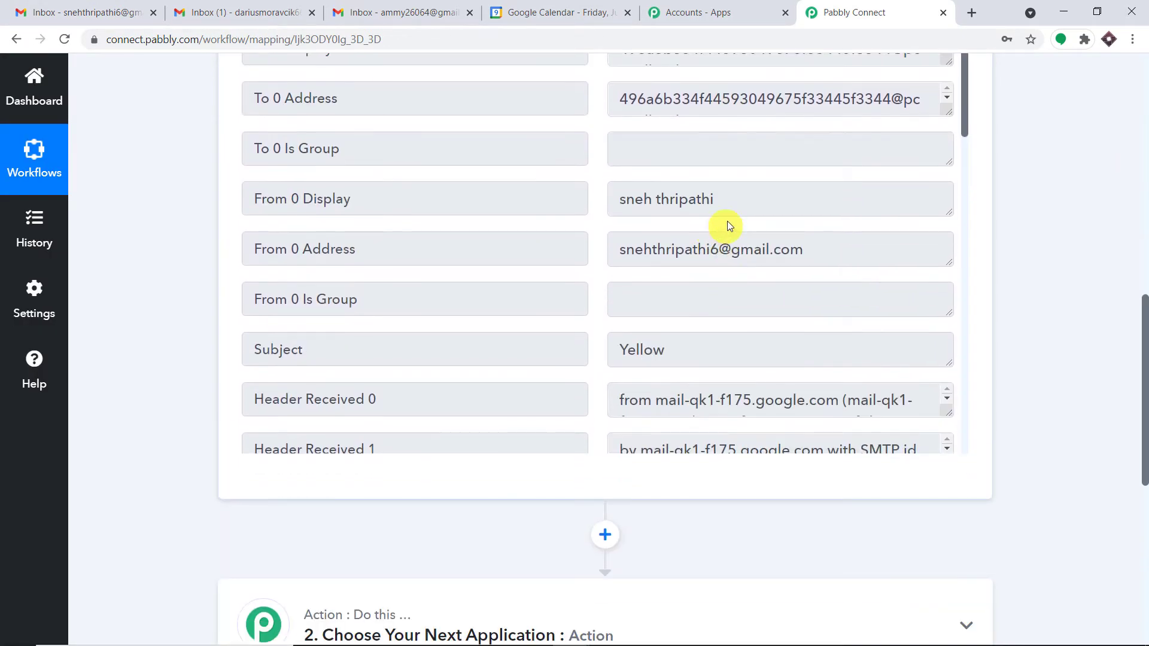
click(658, 201)
key(ctrl+a)
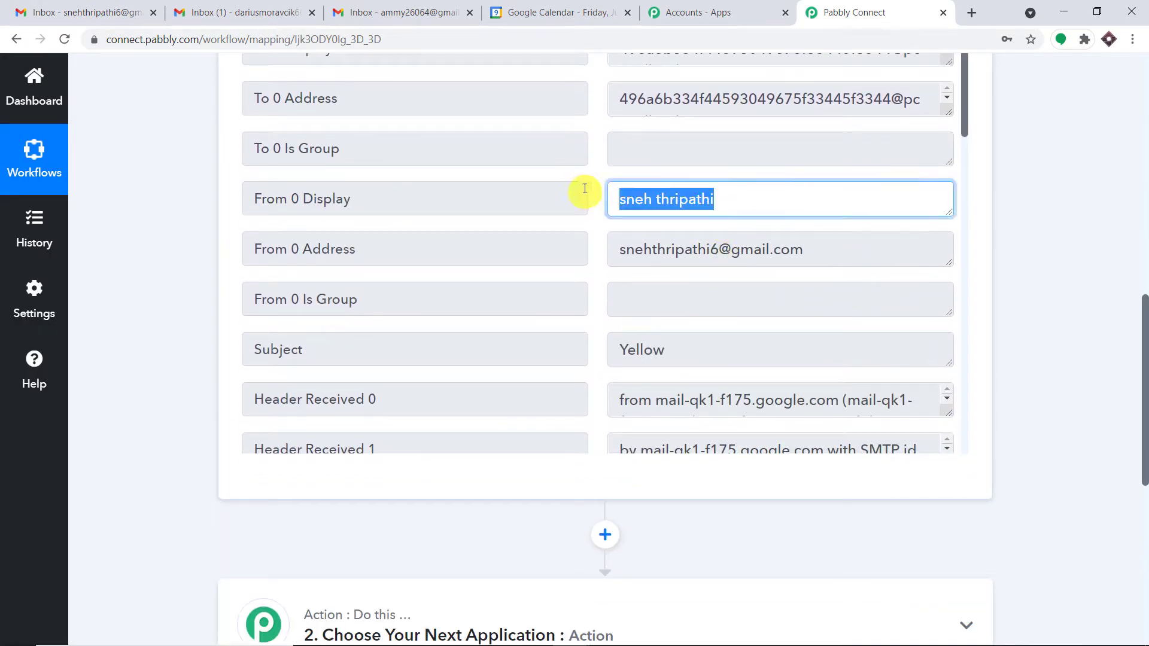
click(828, 256)
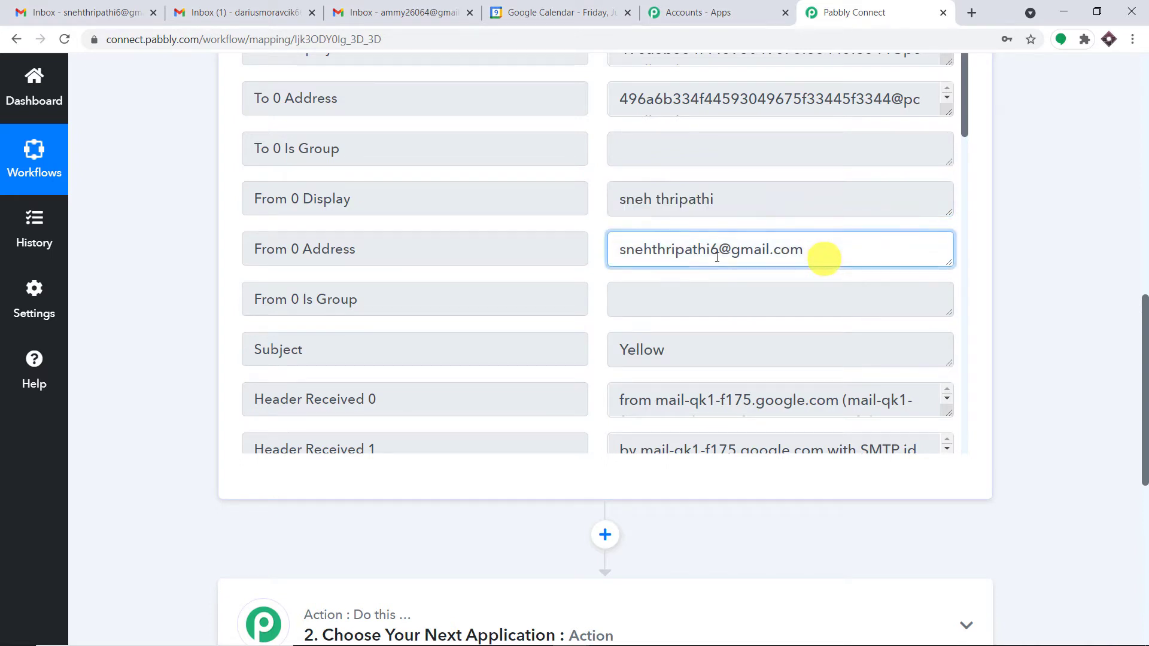
key(ctrl+a)
Confirm the captured Subject 'Yellow' and Body Text 'I love Yellow'
scroll(722, 275, down, 1)
scroll(728, 281, down, 2)
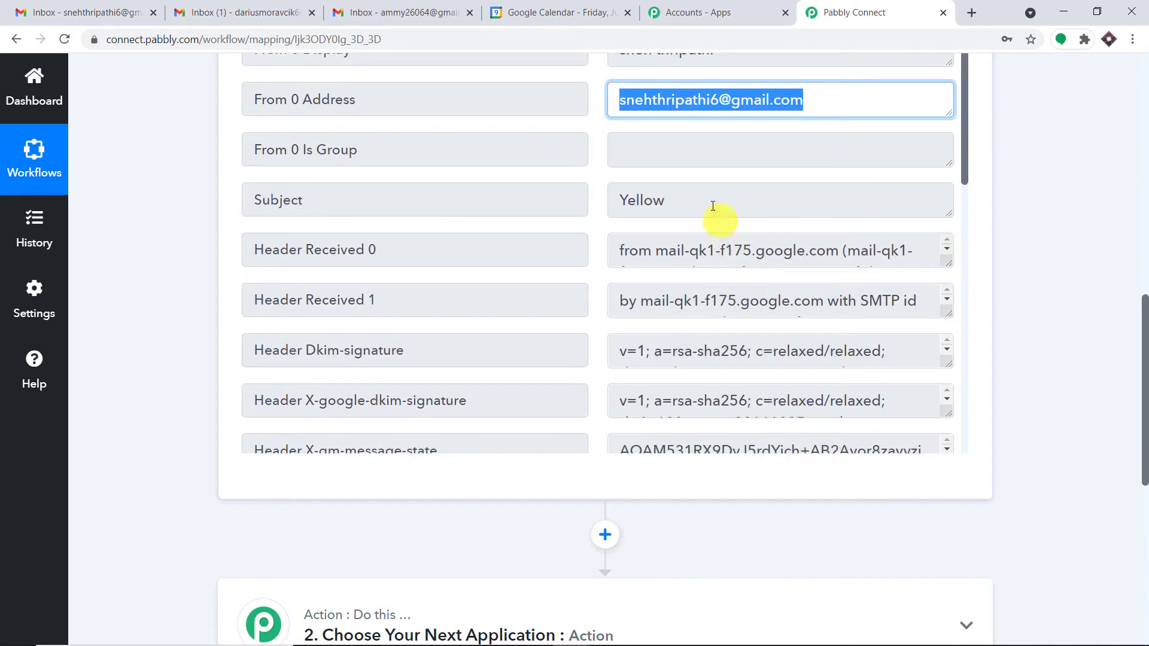
click(691, 199)
key(ctrl+a)
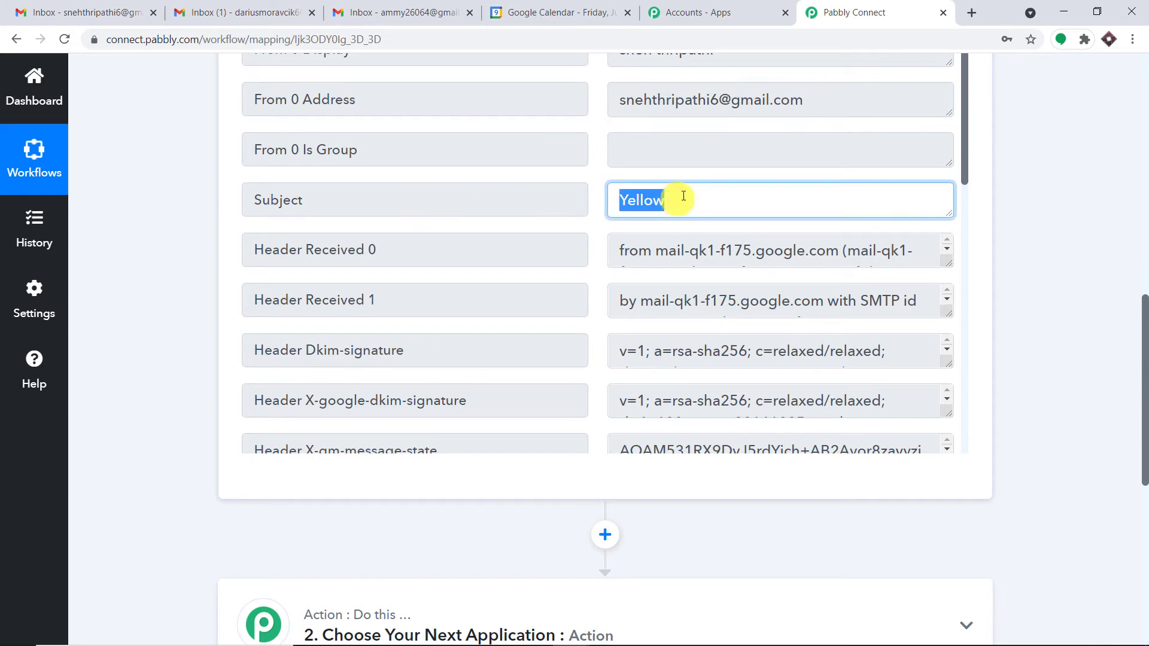
scroll(730, 199, down, 10)
scroll(731, 200, down, 5)
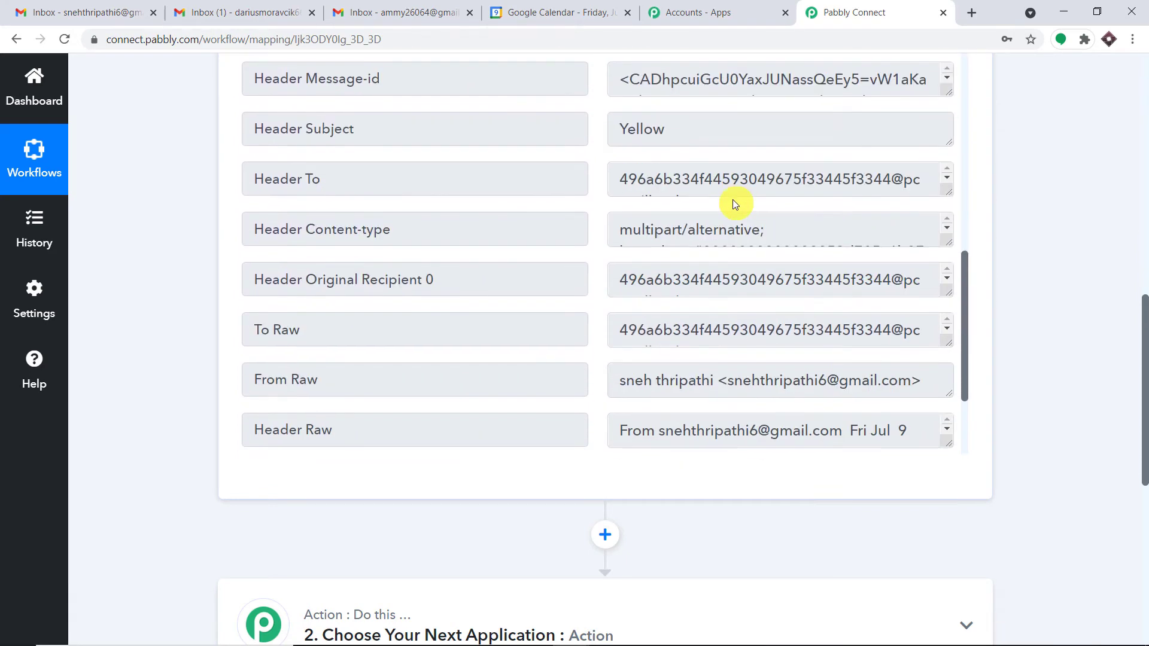
click(726, 324)
key(ctrl+a)
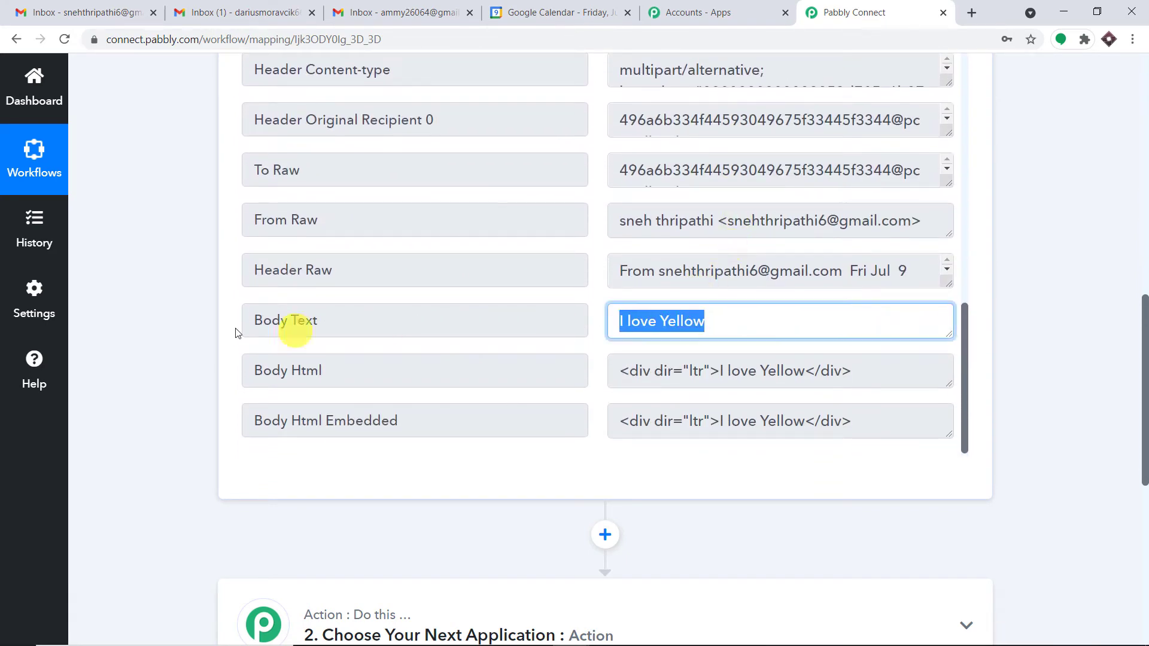
click(1025, 173)
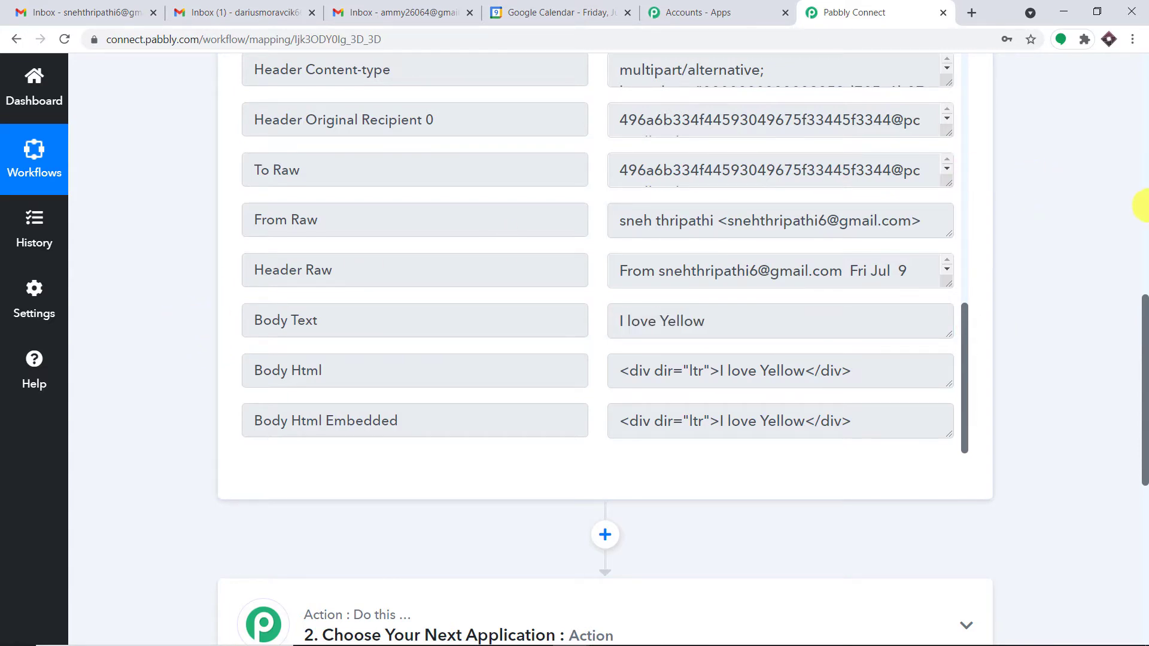
scroll(1144, 207, up, 9)
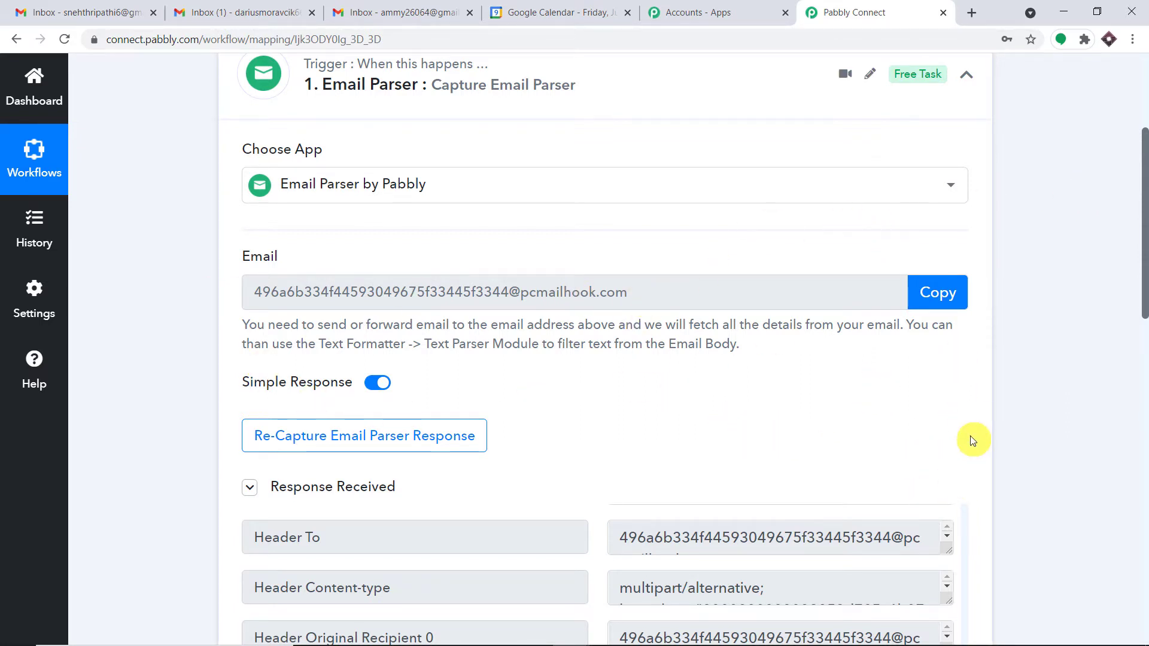
Select the account's email address in the account popup and open full Gmail settings
click(270, 7)
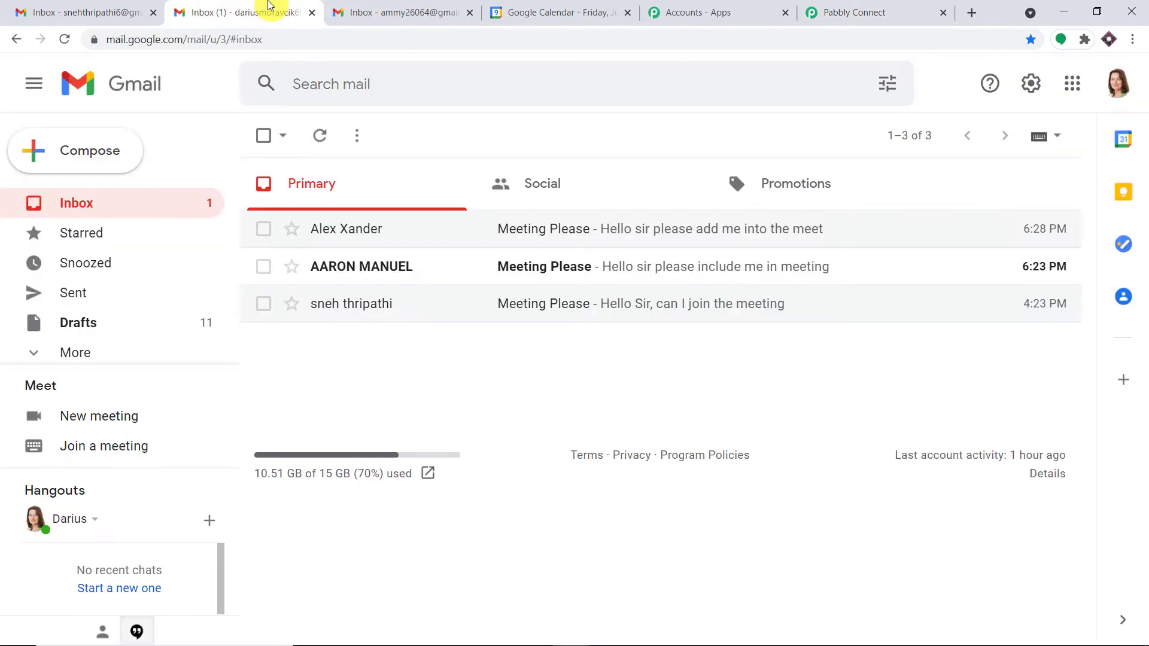
click(1118, 84)
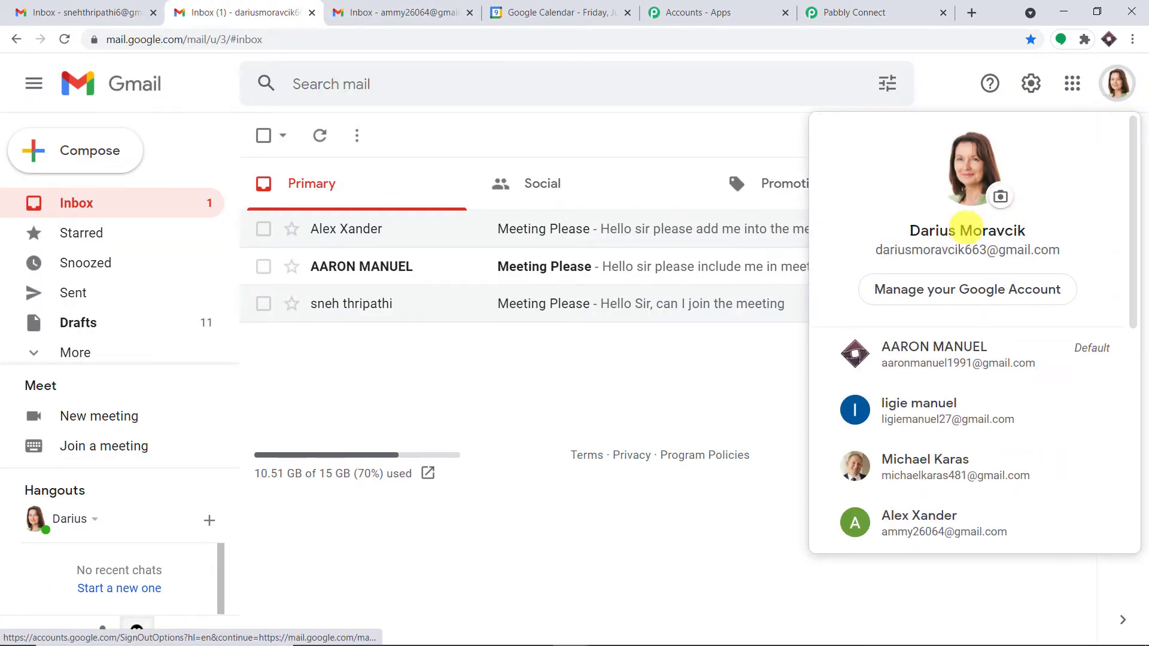
drag(1072, 251, 864, 251)
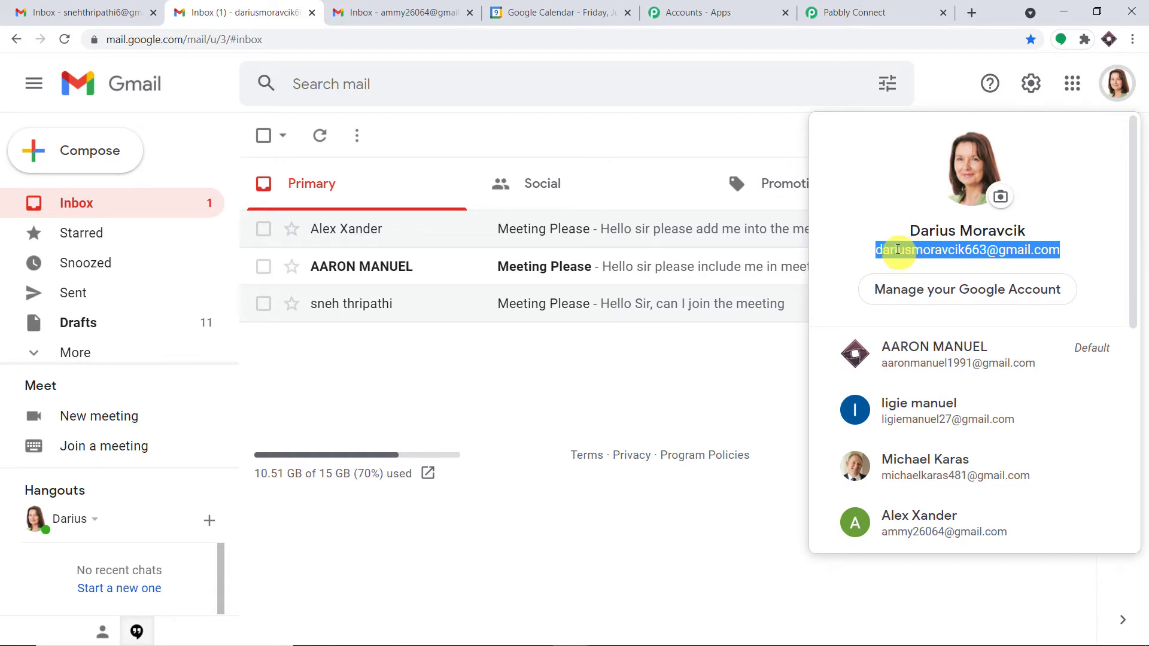
click(823, 9)
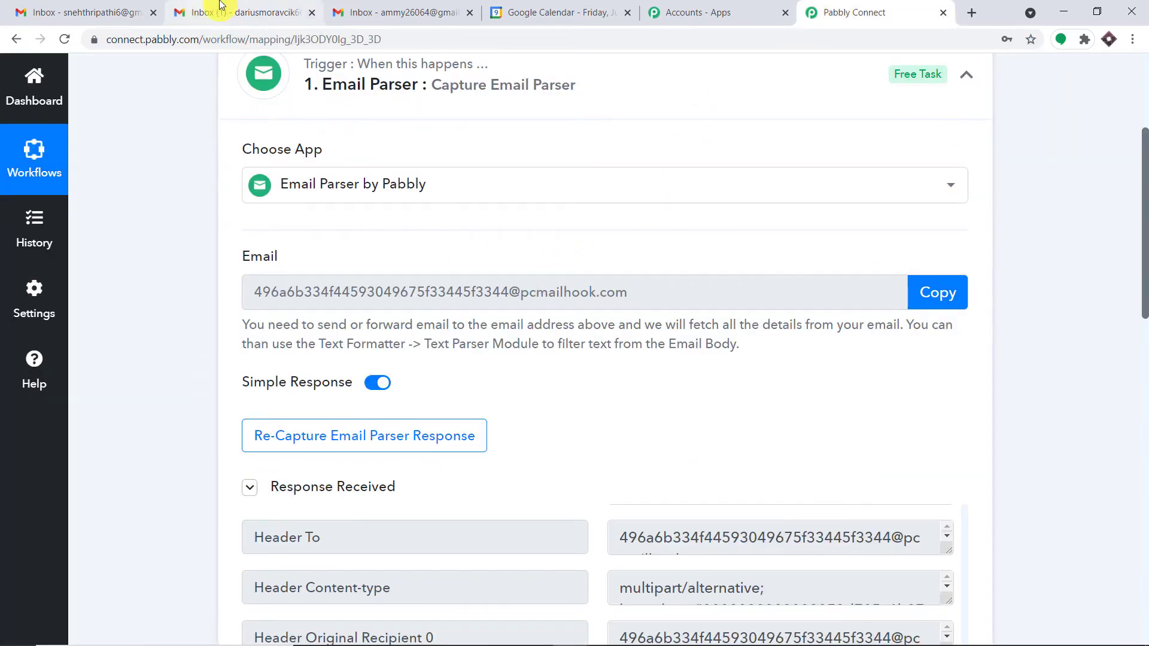
click(257, 12)
click(1034, 86)
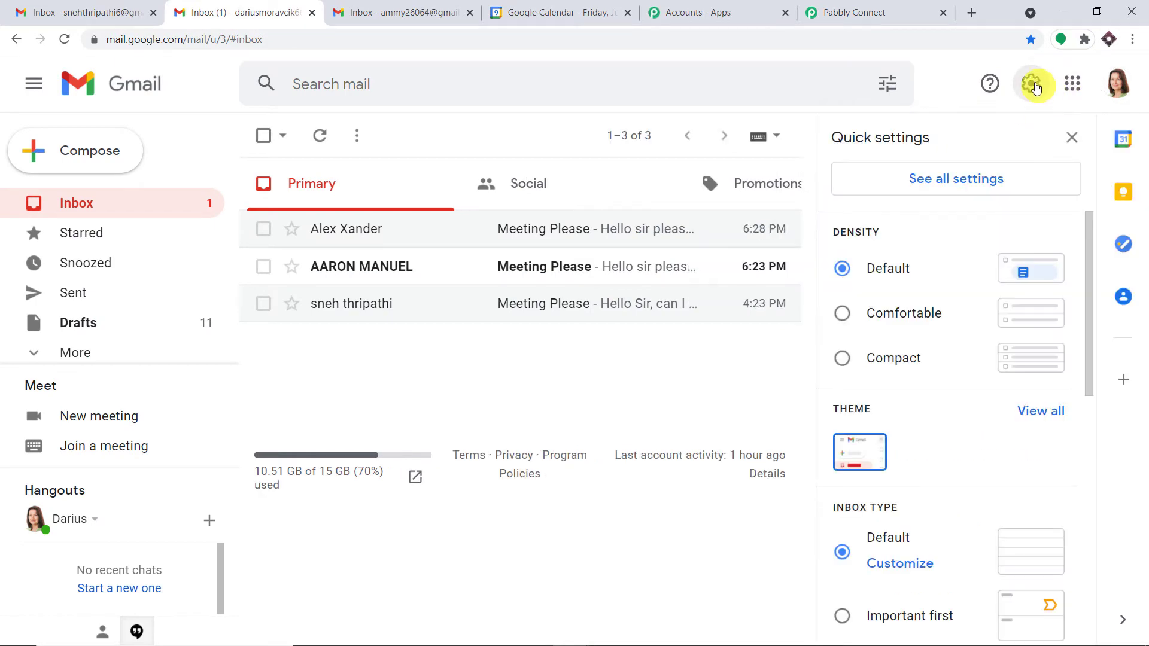
click(957, 187)
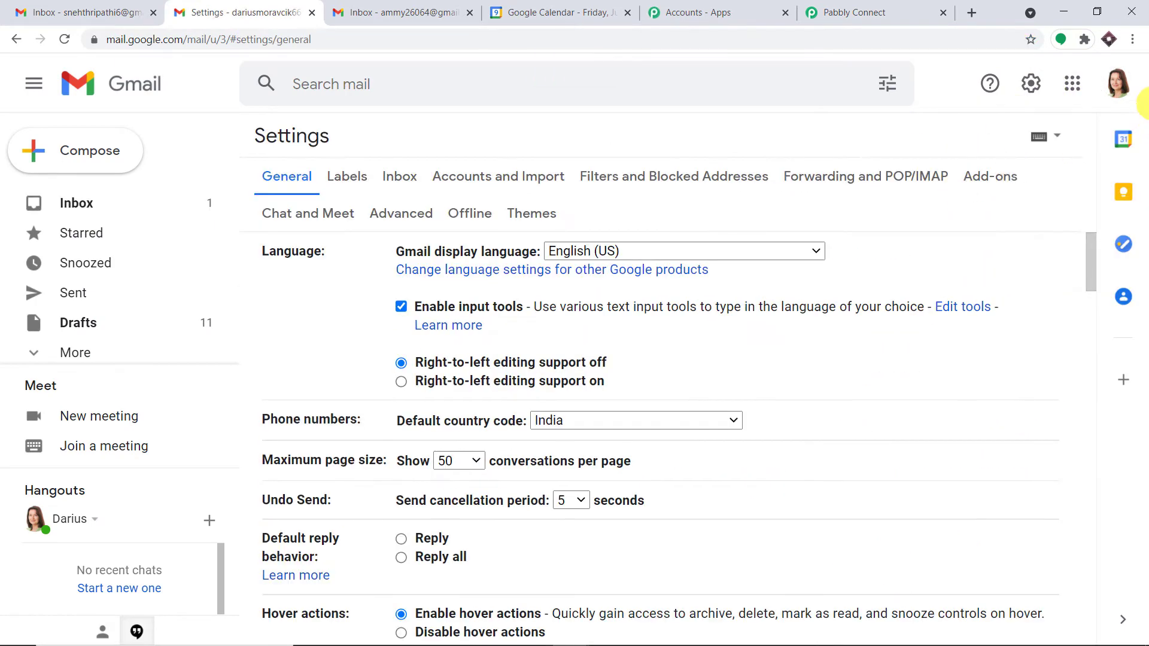
Copy the account's address and start a new filter under Filters and Blocked Addresses
click(1117, 82)
right_click(990, 249)
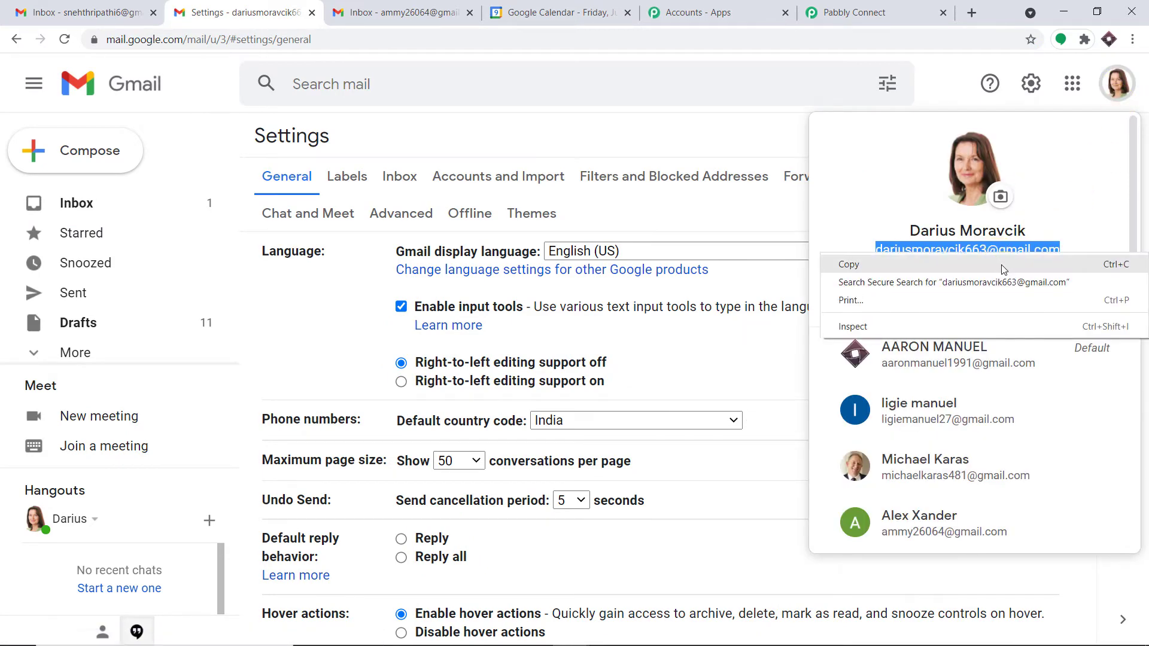
click(1001, 262)
click(945, 73)
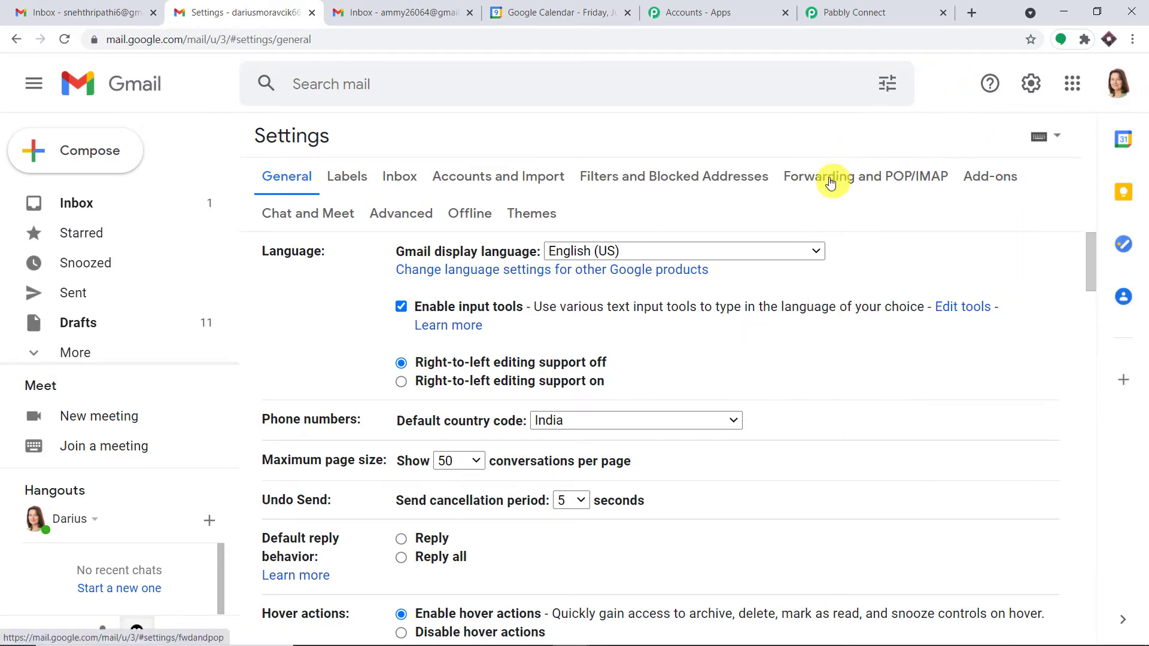
click(685, 173)
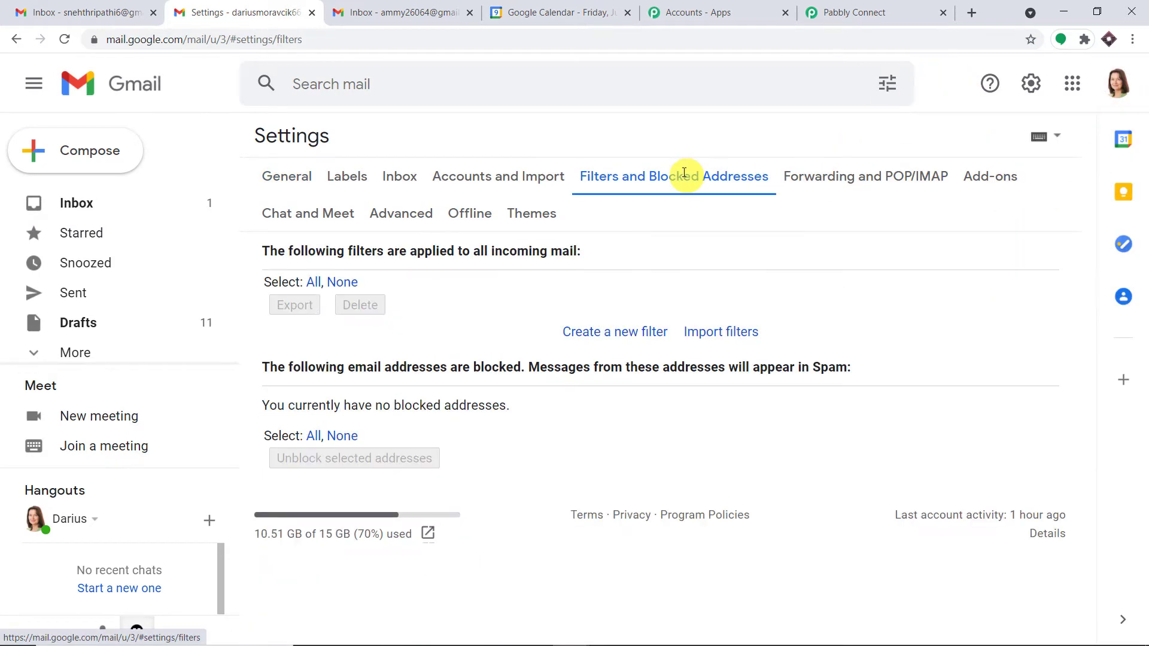
click(628, 331)
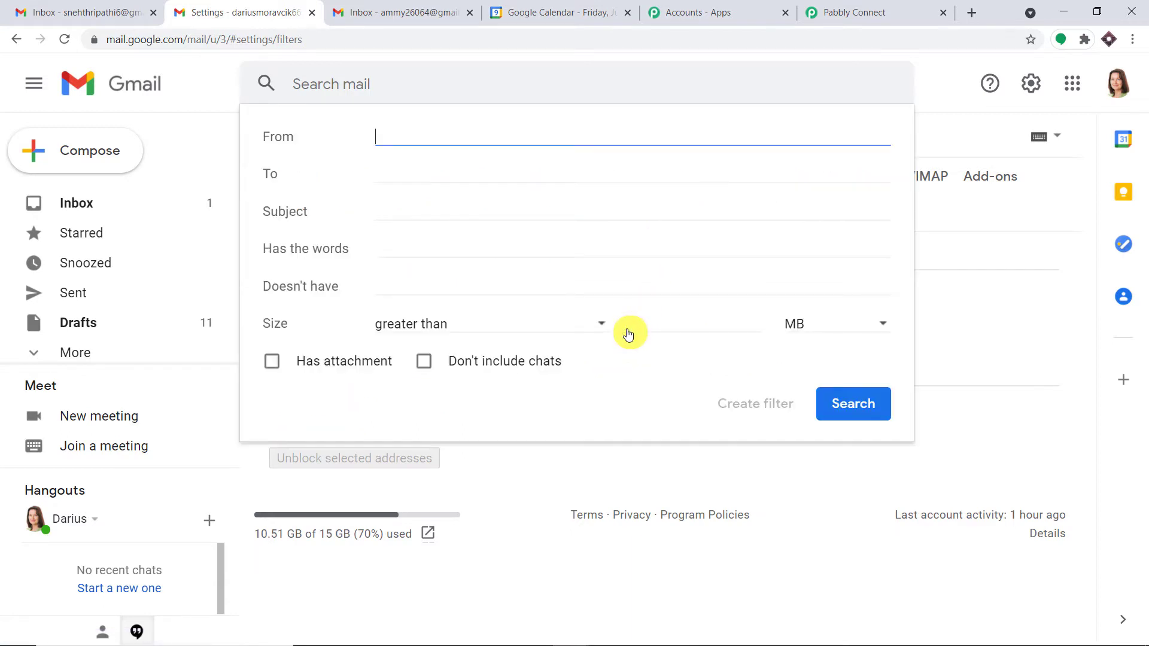
Paste the account's own address into the filter's To criterion and continue to its actions
click(407, 174)
right_click(407, 174)
click(457, 292)
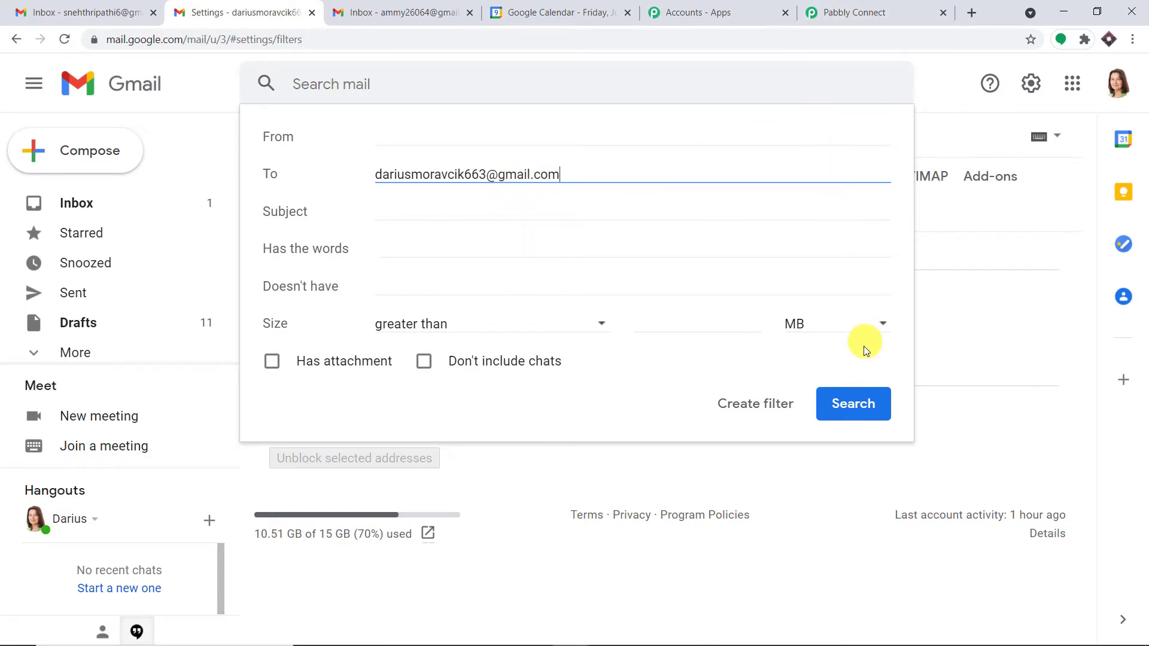
click(772, 412)
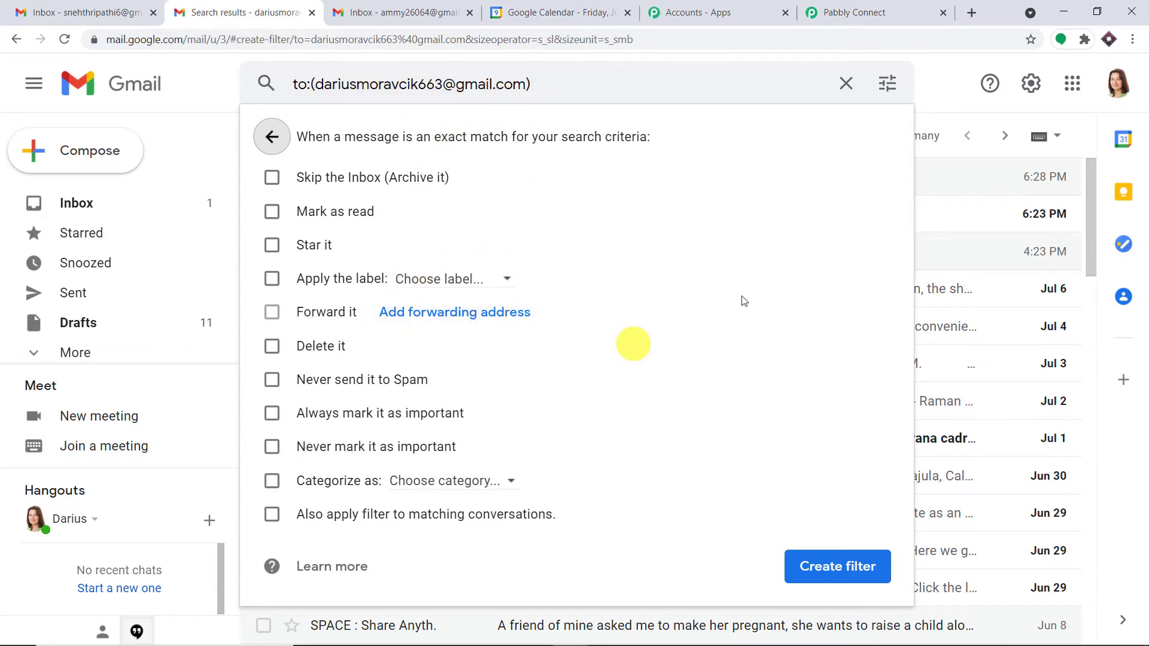
click(862, 12)
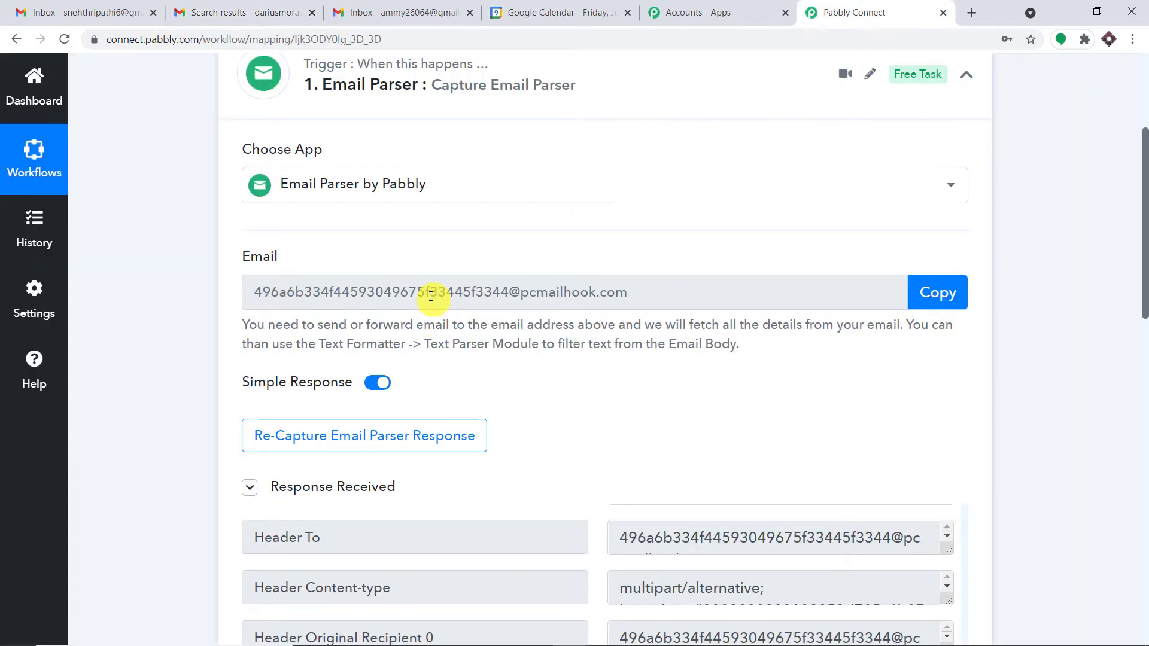
Copy the Email Parser's capture address and re-capture the parser response
click(944, 299)
click(367, 451)
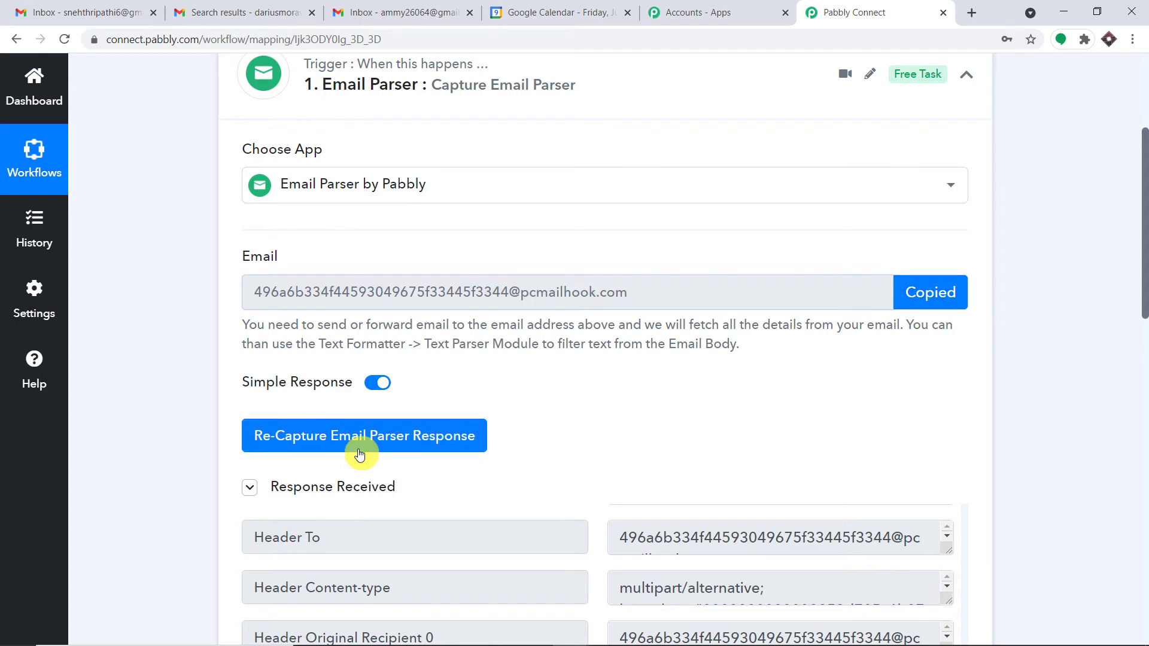
click(558, 476)
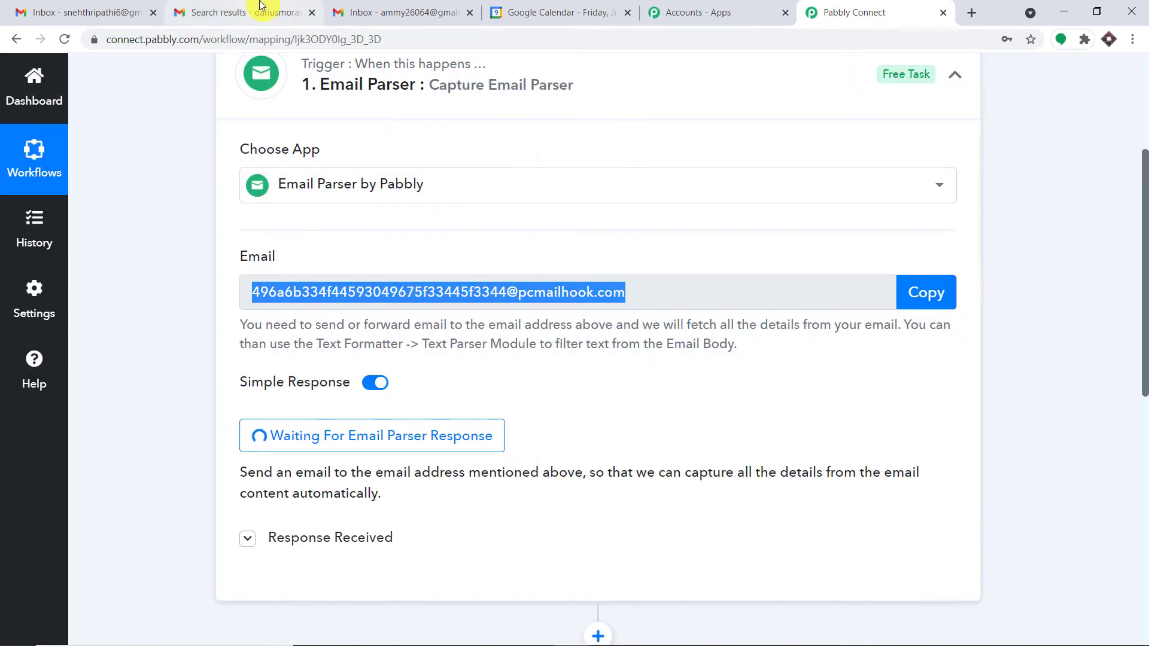
In Gmail's Forwarding settings, add the pasted capture address as a new forwarding address
click(261, 5)
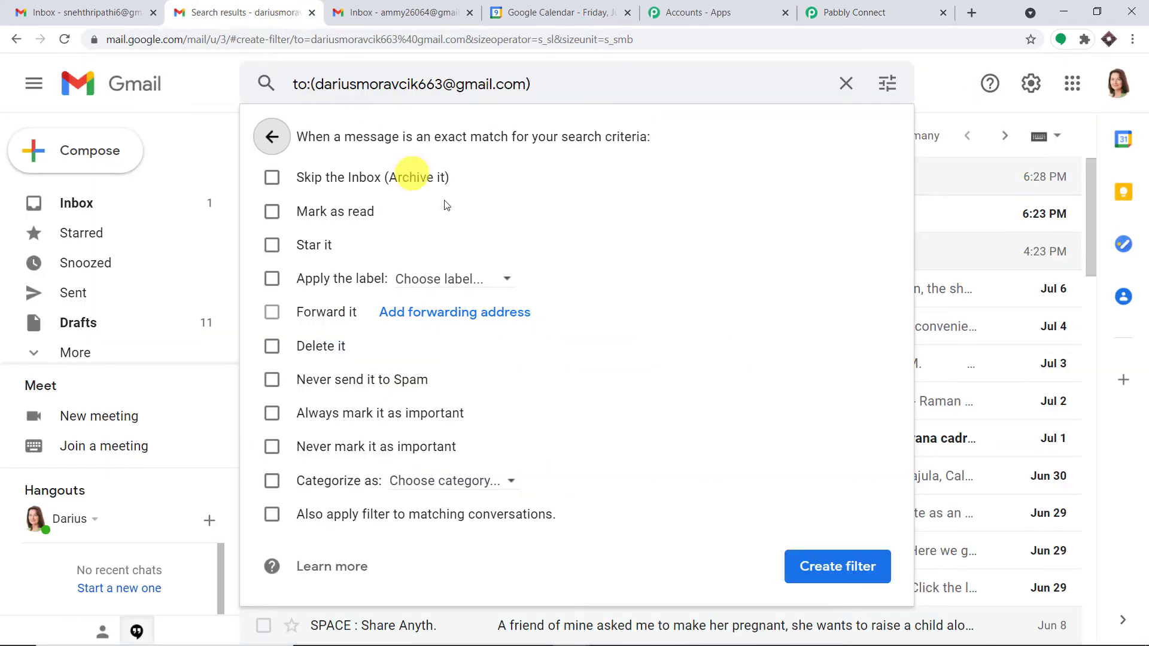
click(456, 320)
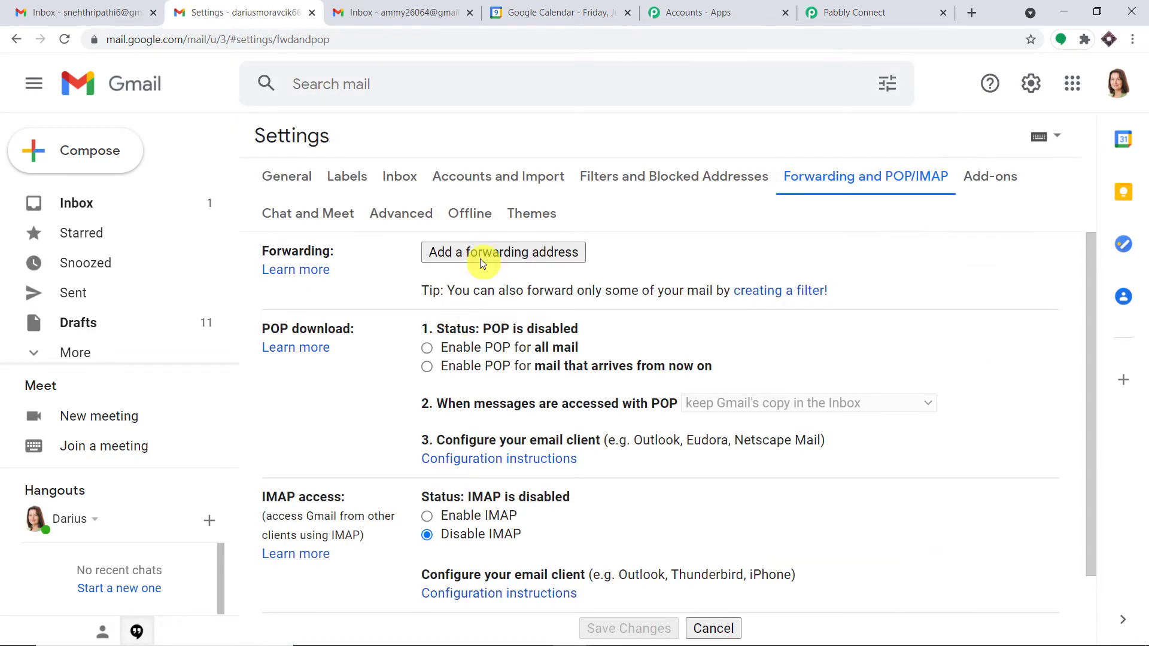
click(495, 253)
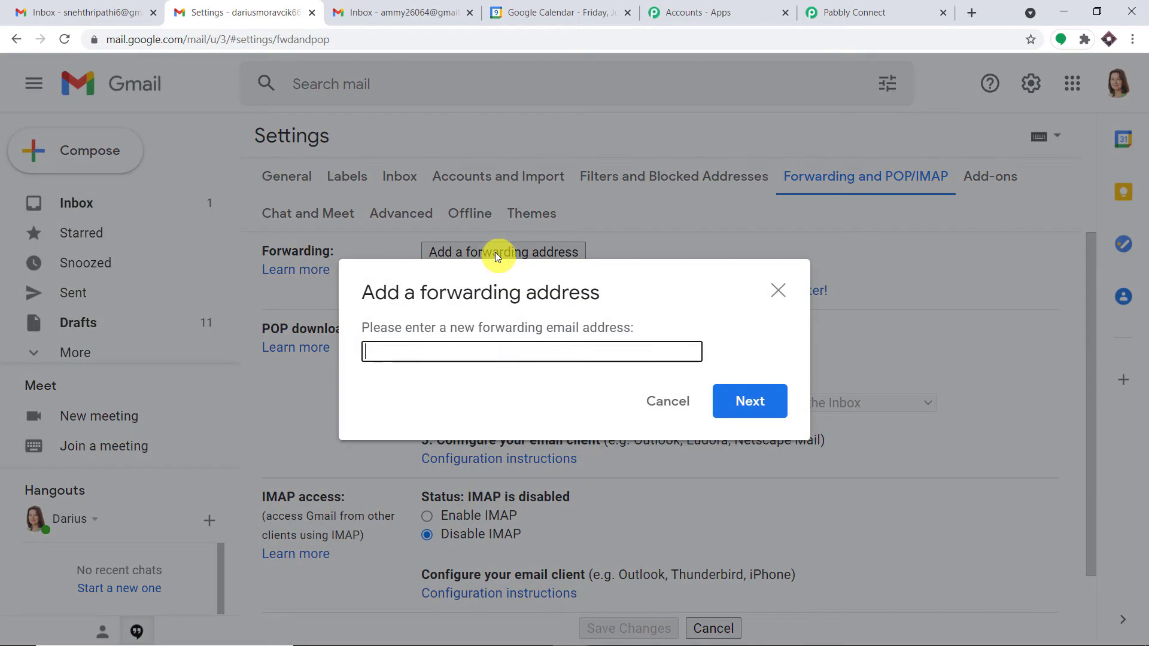
right_click(439, 351)
click(486, 467)
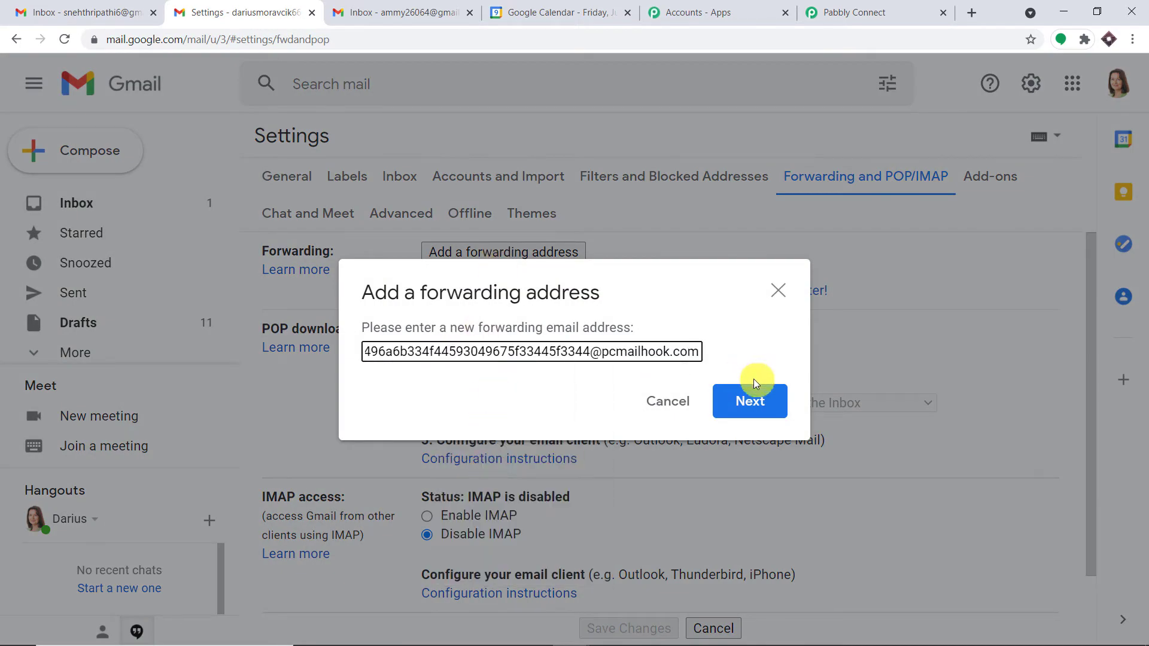
click(760, 412)
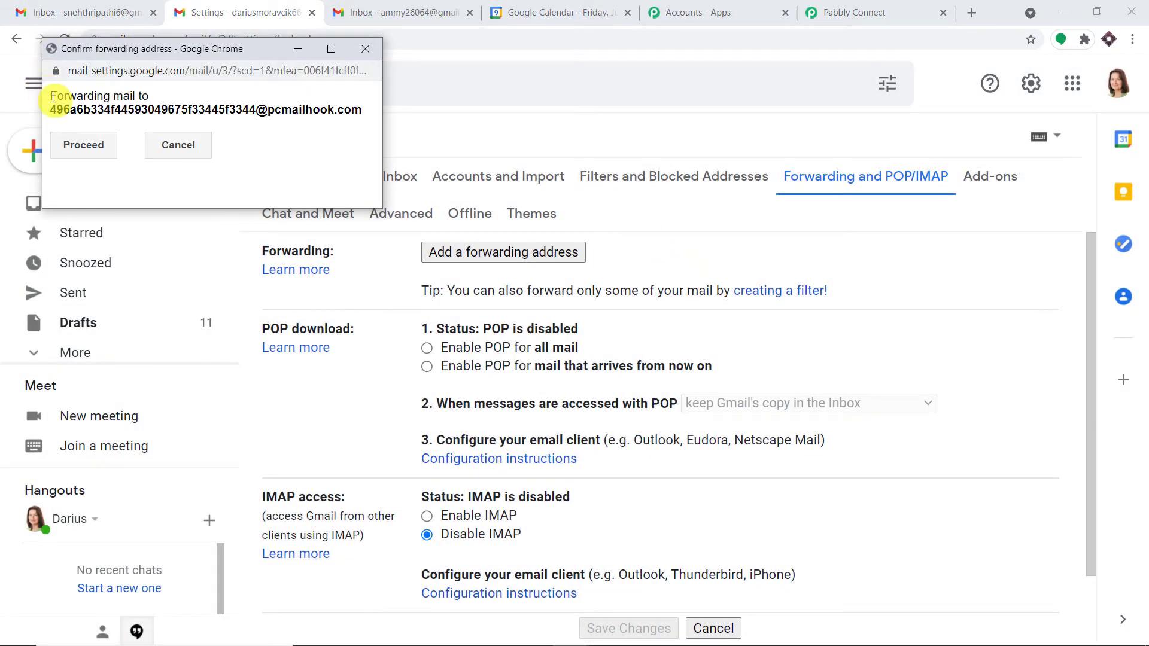
Approve forwarding to the parser address so Gmail sends it a confirmation code
drag(51, 95, 163, 101)
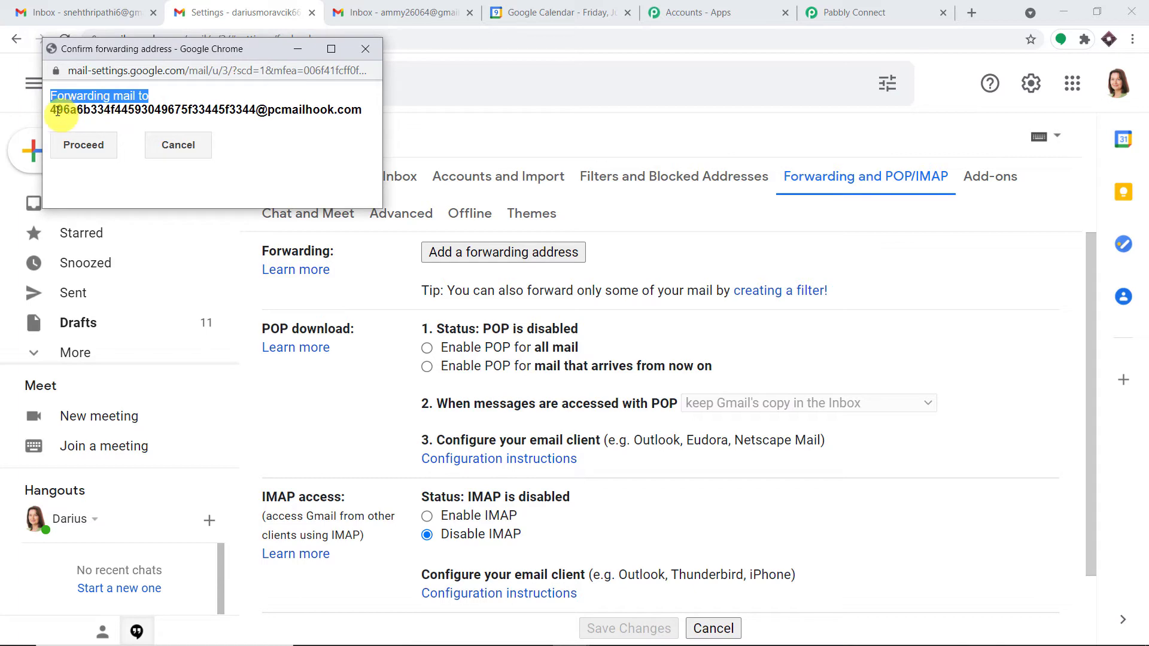
drag(51, 110, 365, 112)
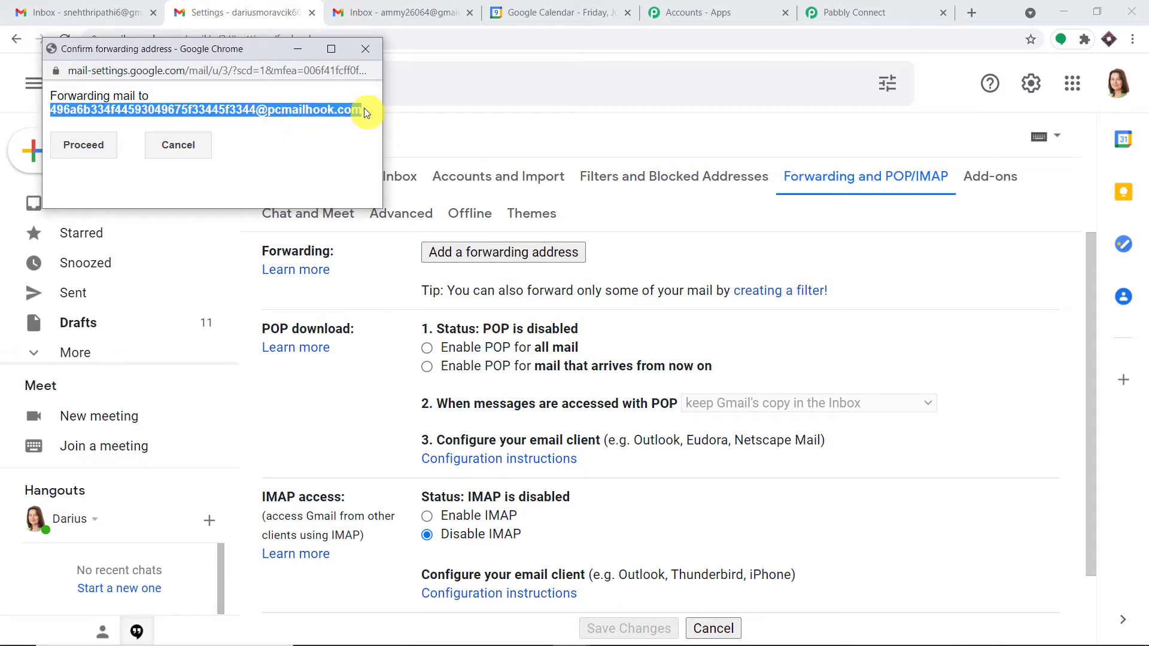
click(80, 146)
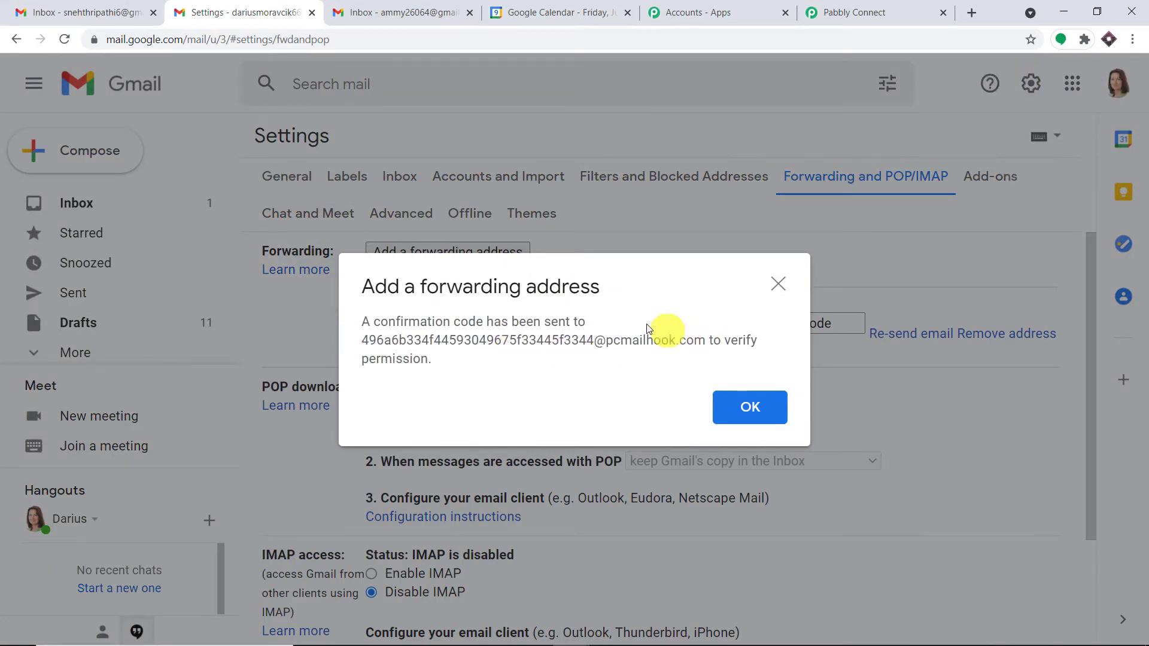
click(862, 5)
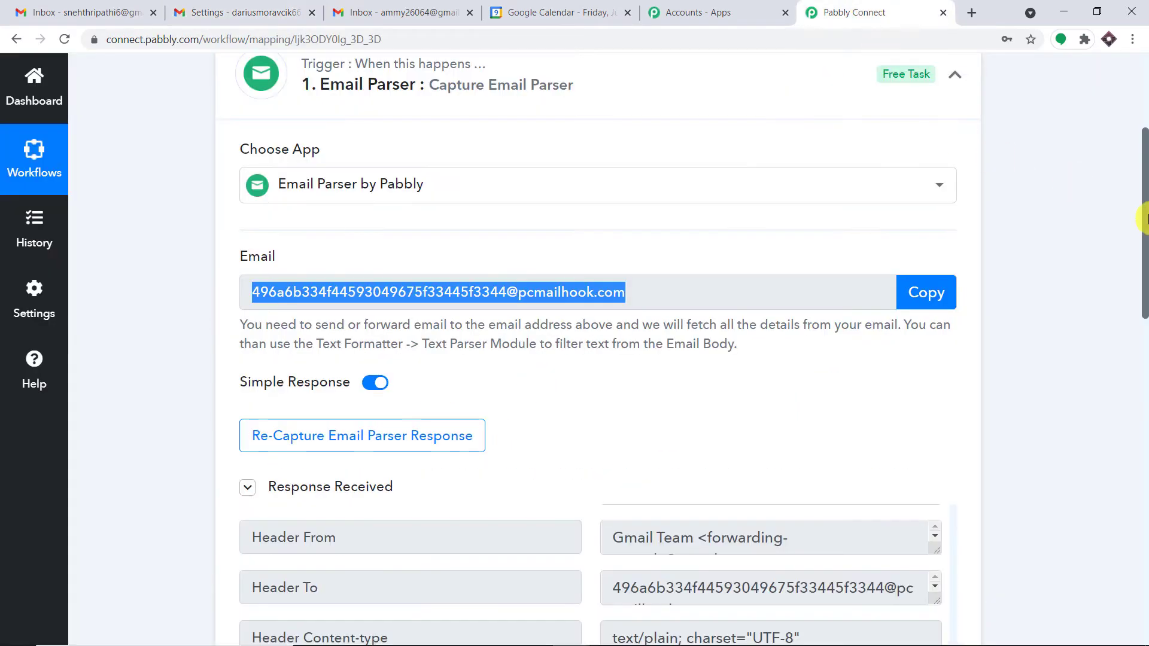
Enlarge the captured email's Body Text box to read the Gmail confirmation message
scroll(1143, 361, down, 5)
scroll(796, 192, down, 2)
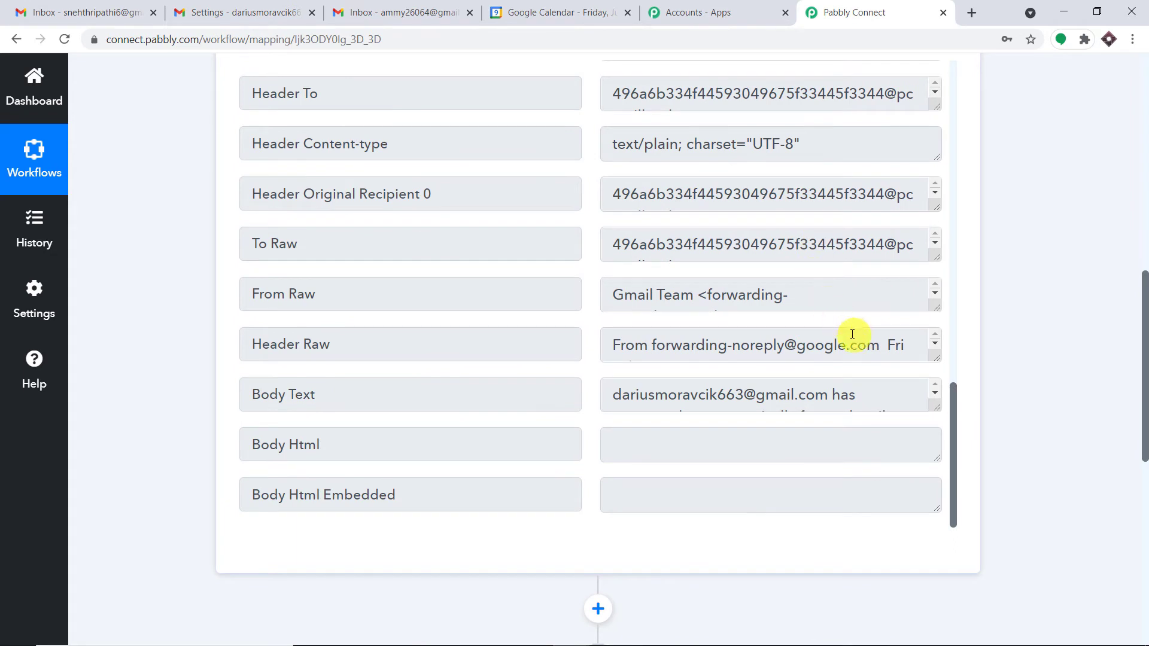
scroll(856, 335, down, 3)
scroll(856, 336, down, 2)
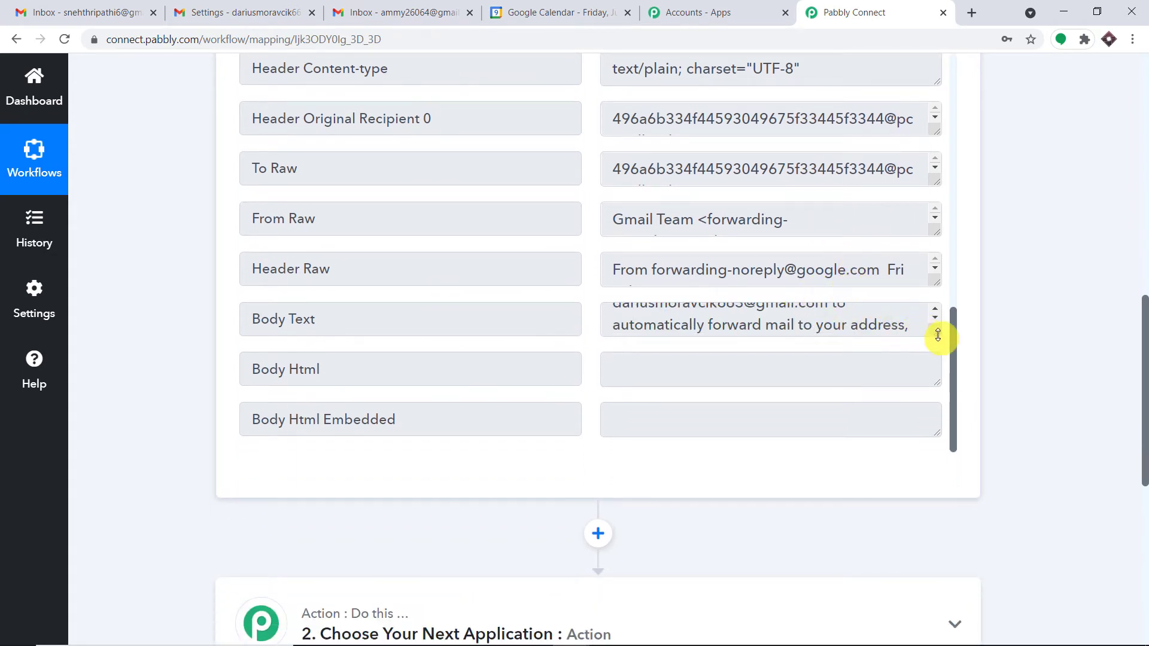
drag(935, 332, 936, 432)
scroll(802, 378, down, 2)
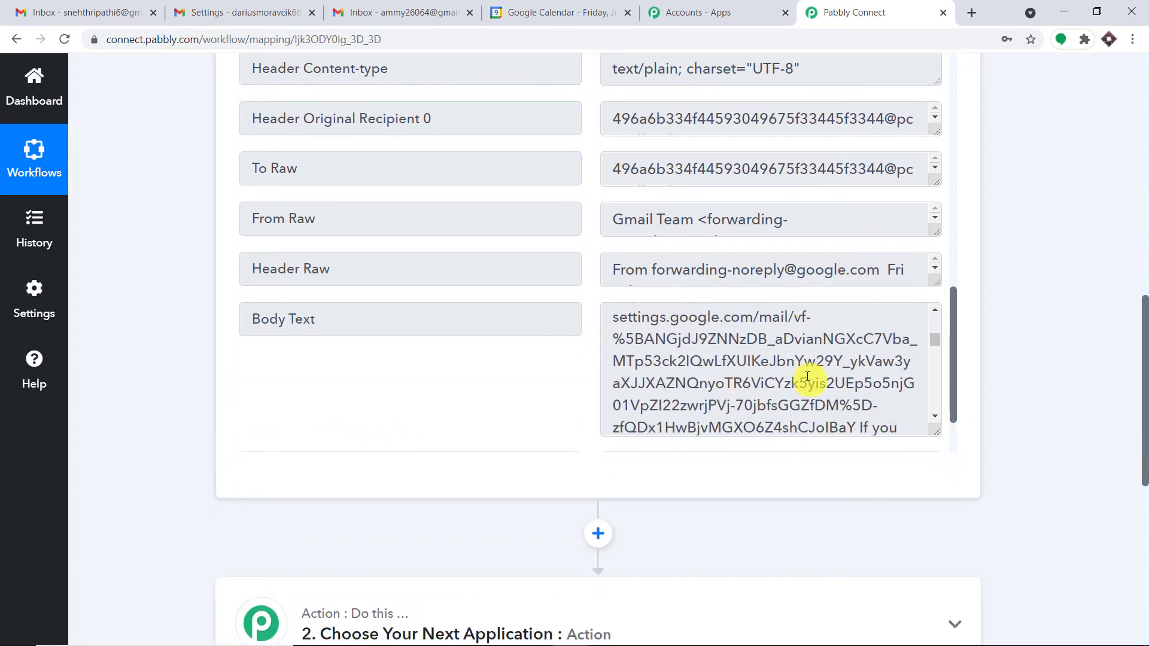
scroll(807, 378, up, 3)
scroll(807, 377, up, 2)
scroll(749, 387, down, 2)
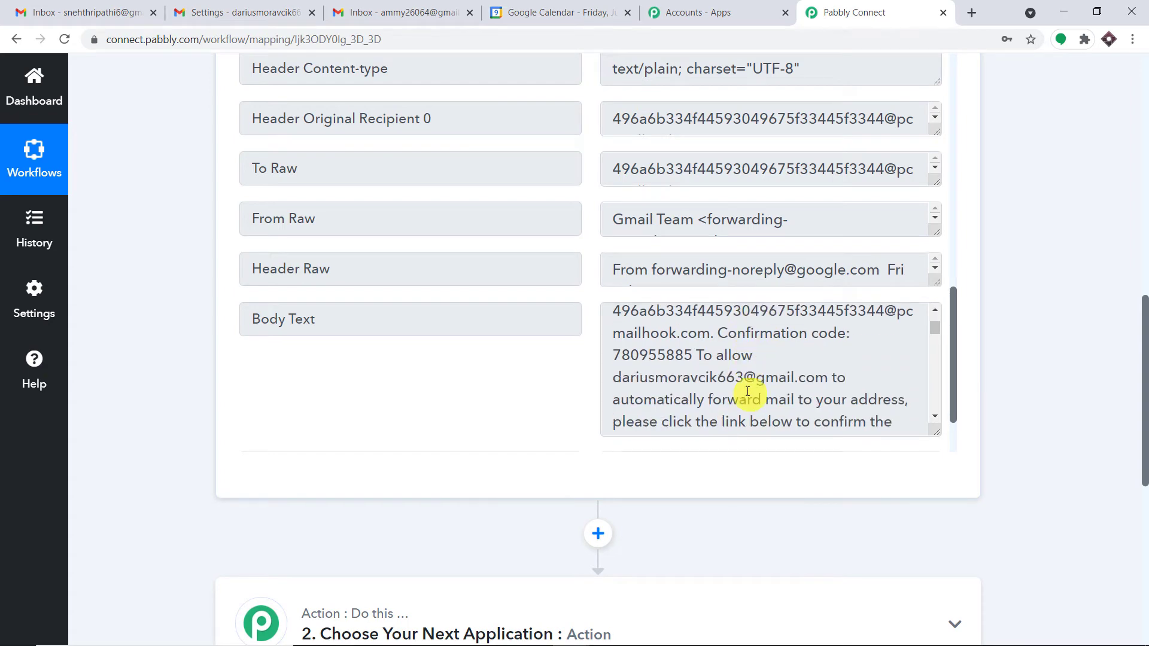
Copy the forwarding confirmation code from the Body Text
drag(694, 357, 623, 359)
key(ctrl+c)
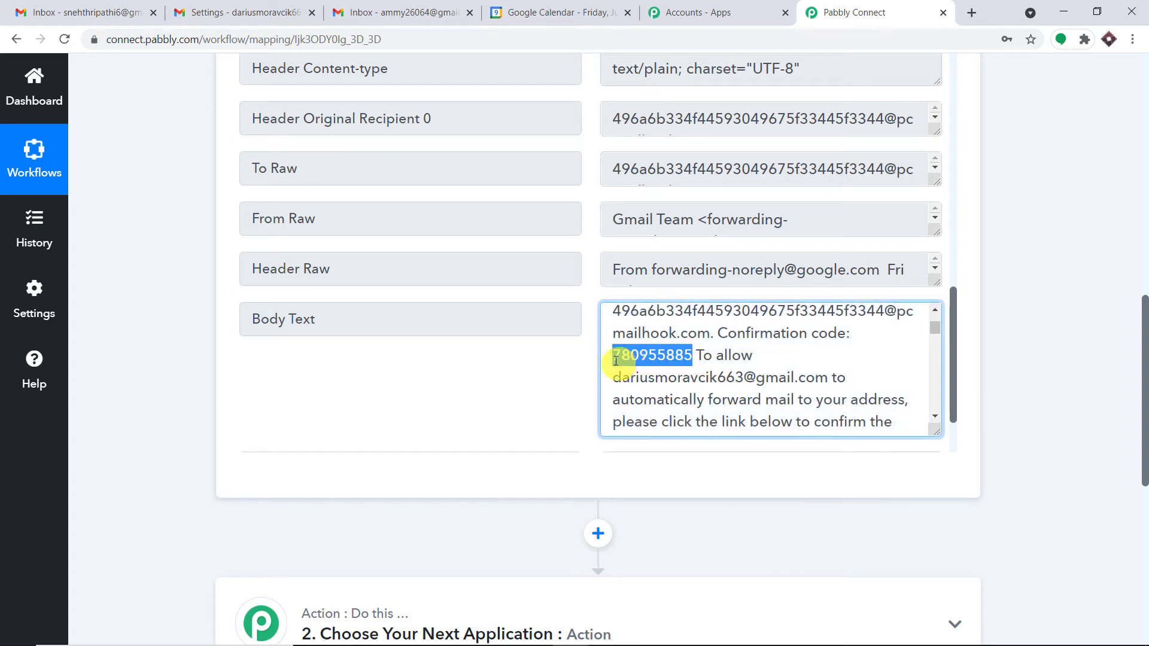
right_click(627, 360)
click(644, 372)
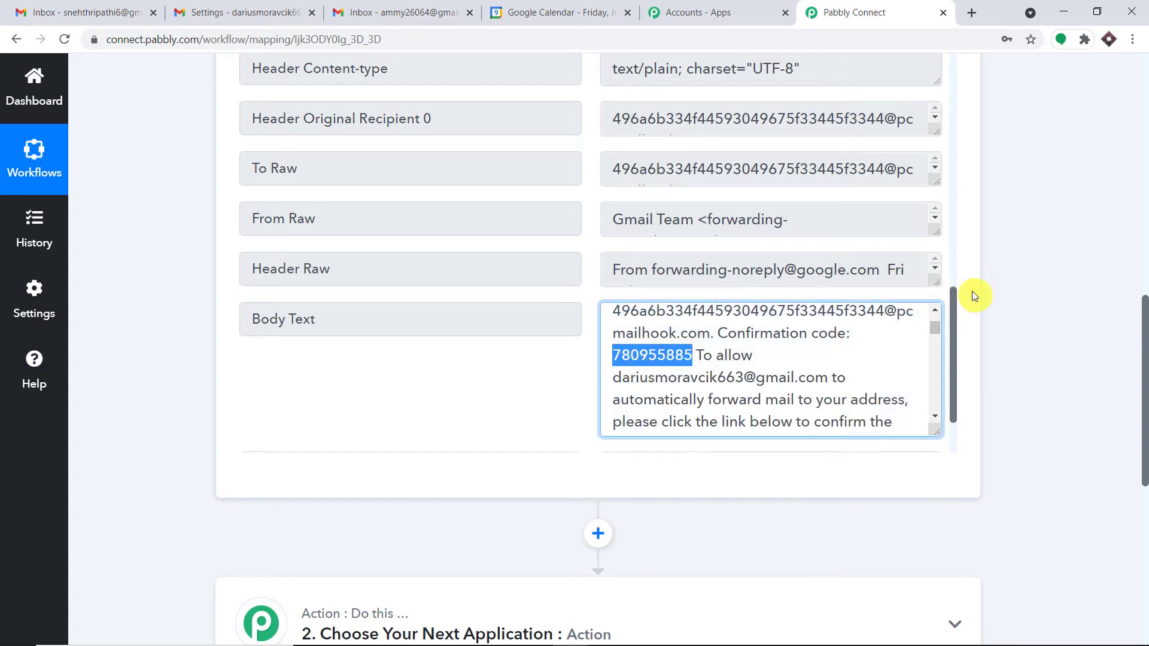
click(231, 9)
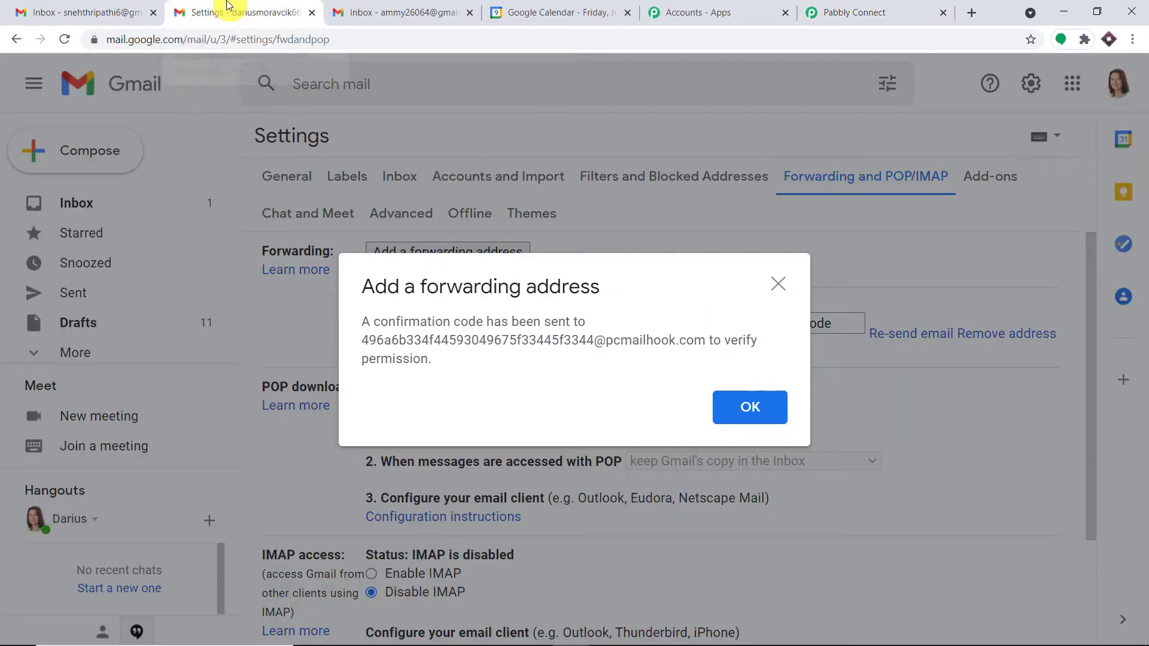
Paste the confirmation code into Gmail's field and verify the forwarding address
click(778, 284)
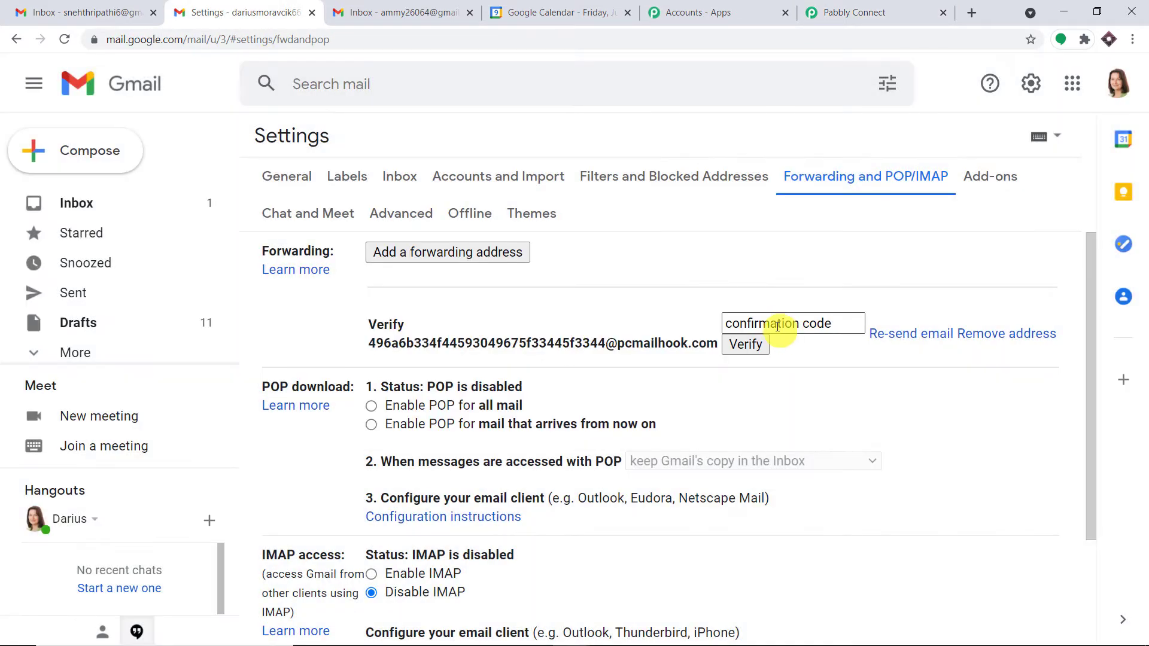
click(777, 325)
right_click(777, 325)
click(830, 445)
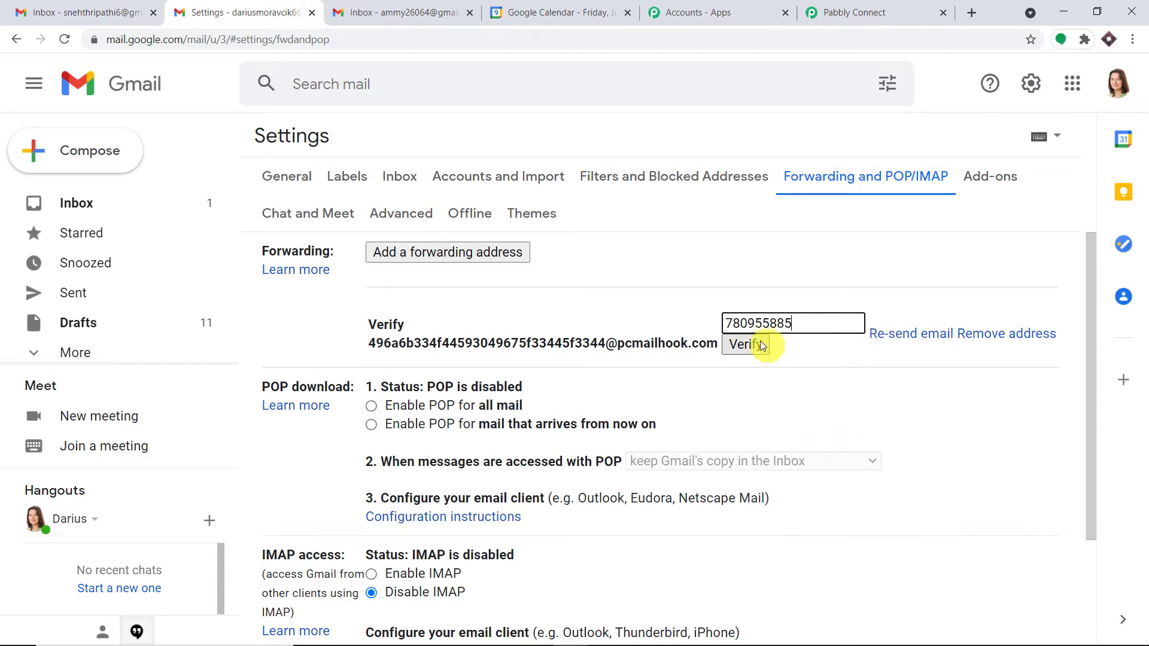
click(756, 346)
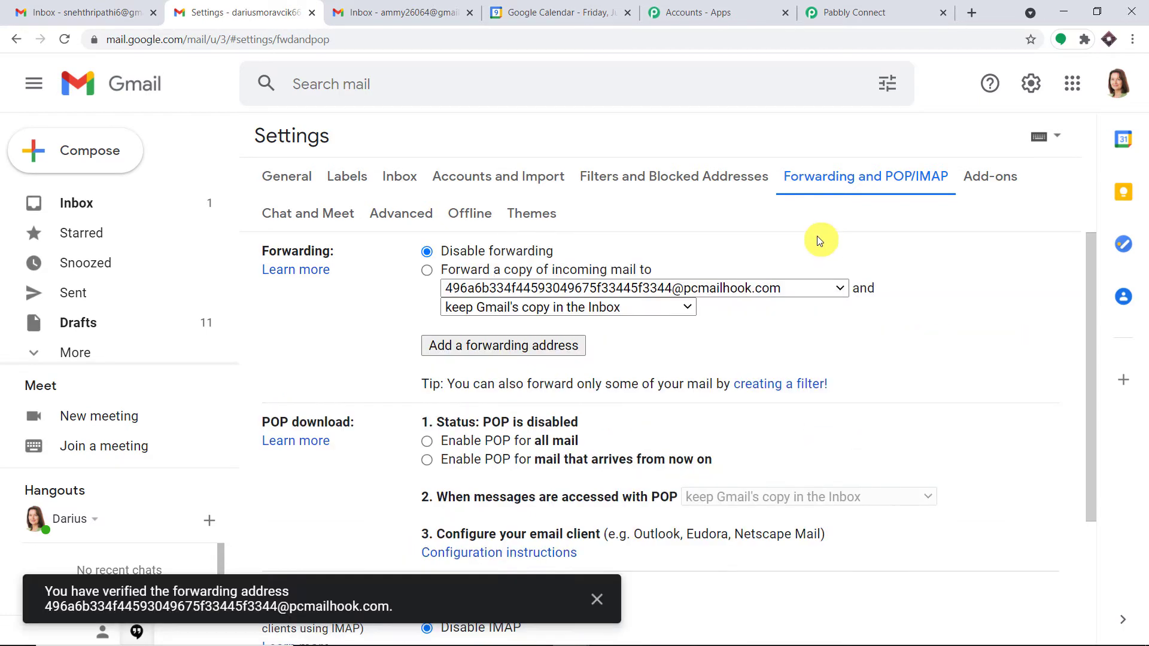
Select 'Forward a copy of incoming mail to' the parser address and save changes
click(429, 268)
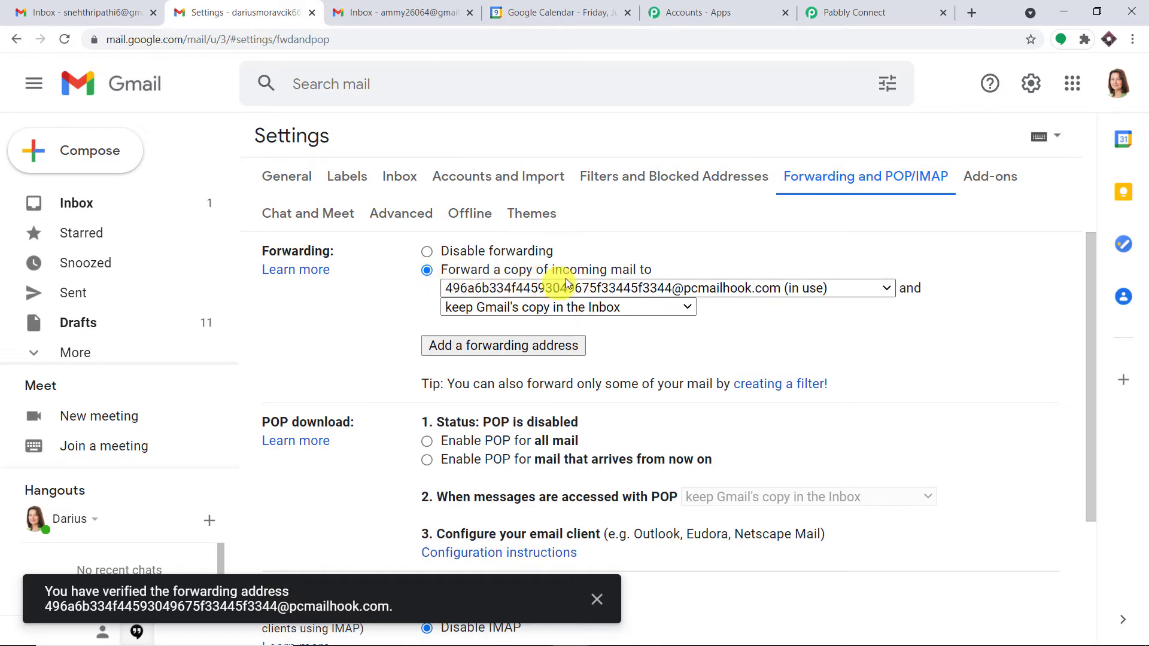
click(595, 287)
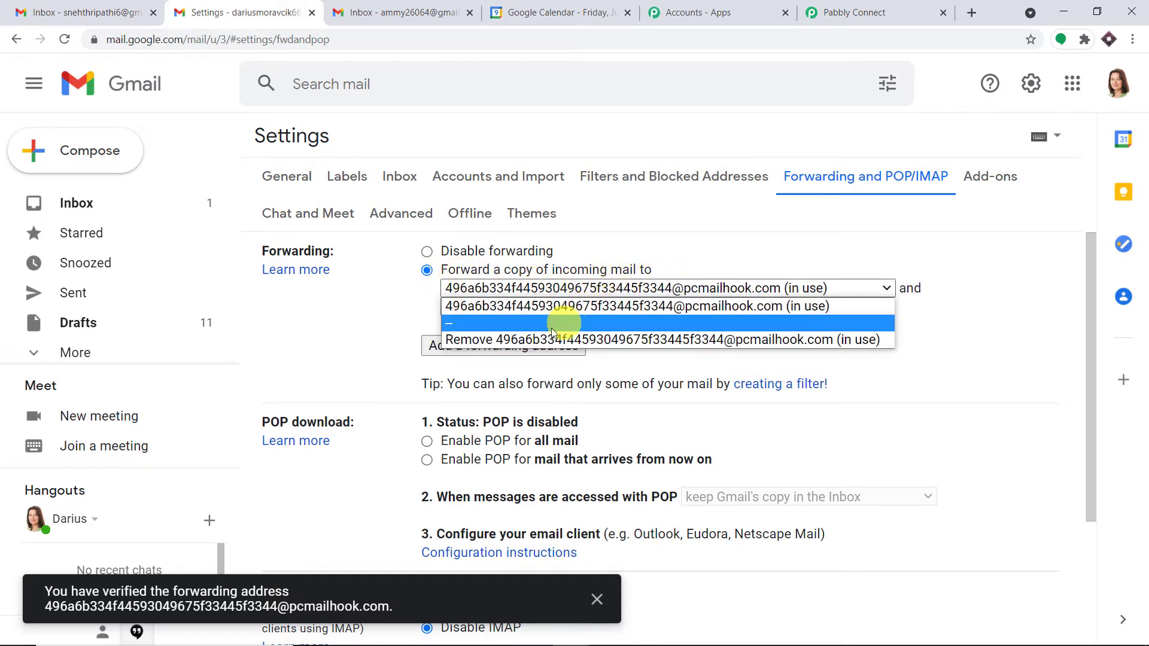
click(571, 304)
scroll(868, 293, down, 3)
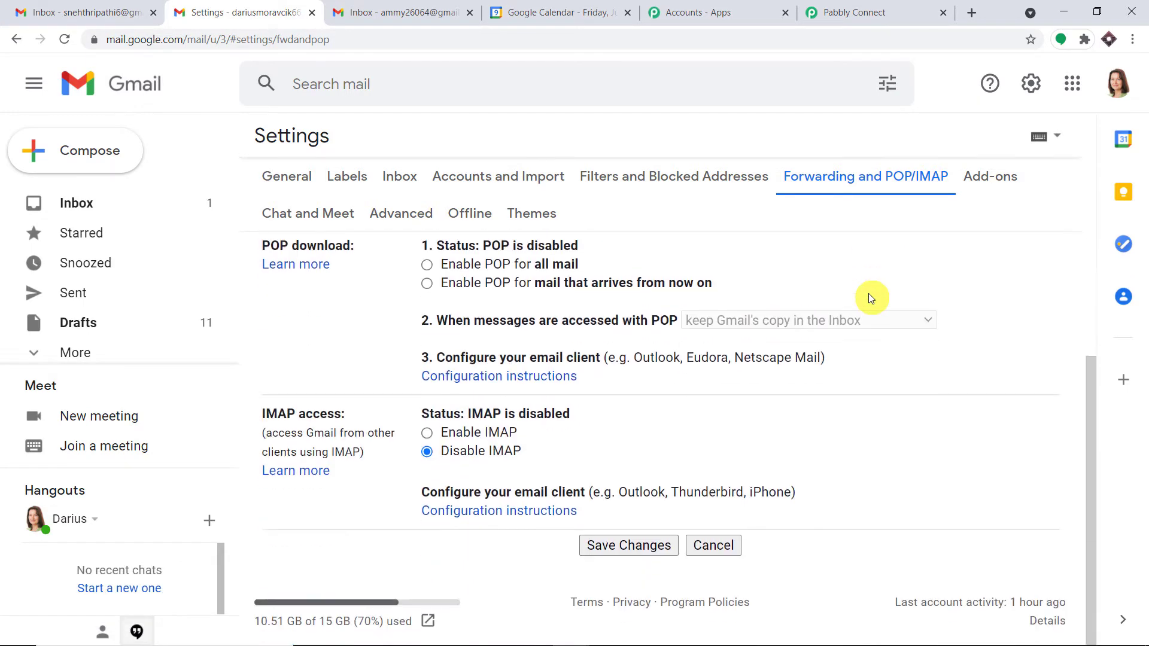
click(653, 547)
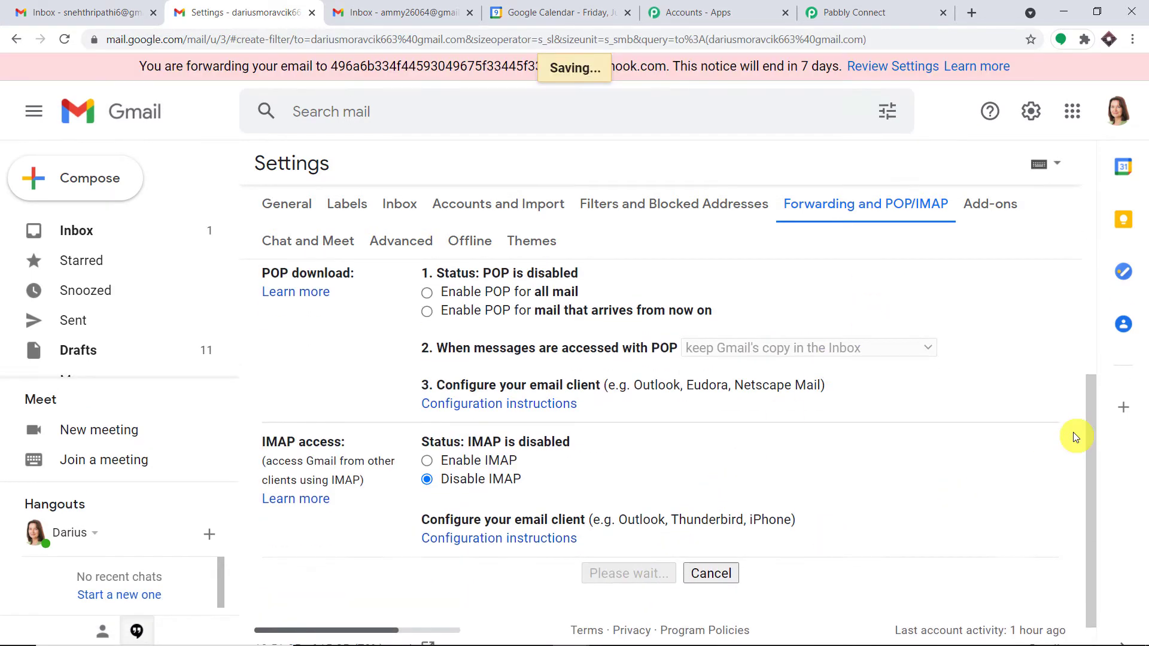
scroll(804, 343, down, 9)
scroll(736, 310, up, 9)
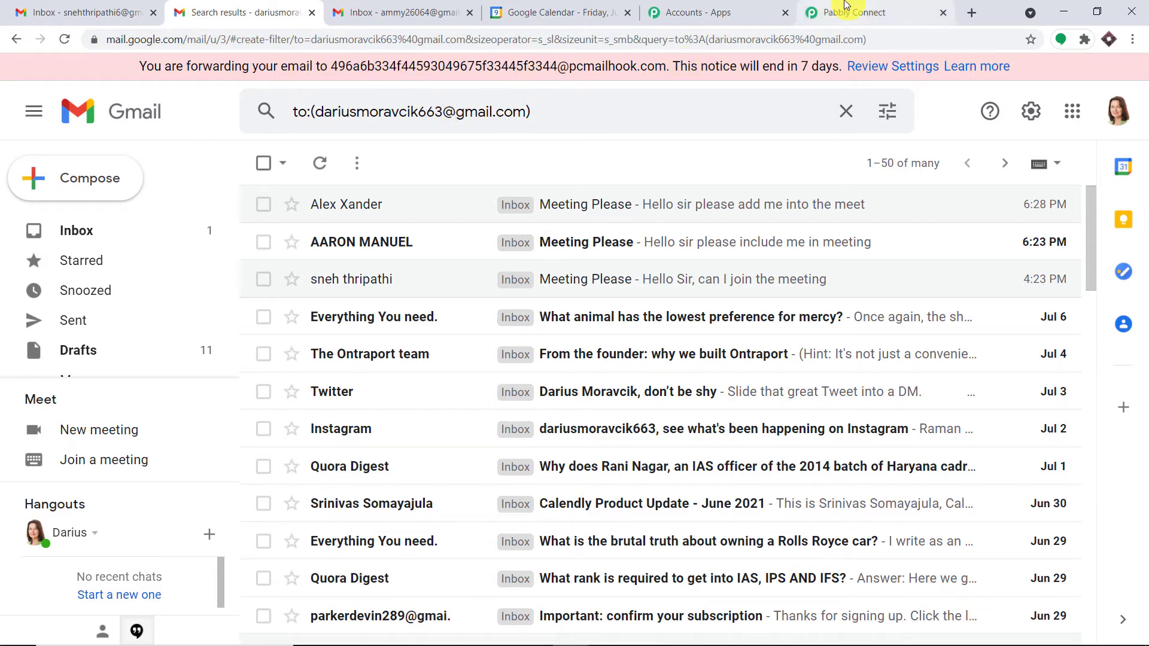
click(846, 5)
Re-capture the Email Parser response, confirming with Yes, then go to the other Gmail inbox
scroll(1100, 188, up, 10)
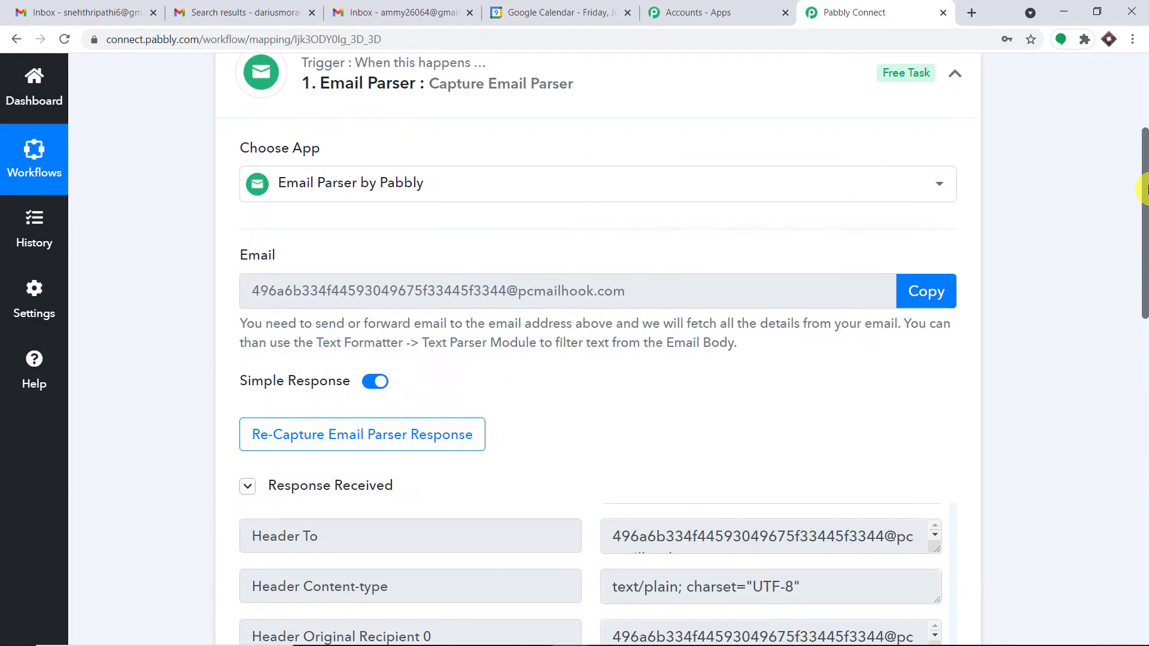
scroll(1100, 188, down, 1)
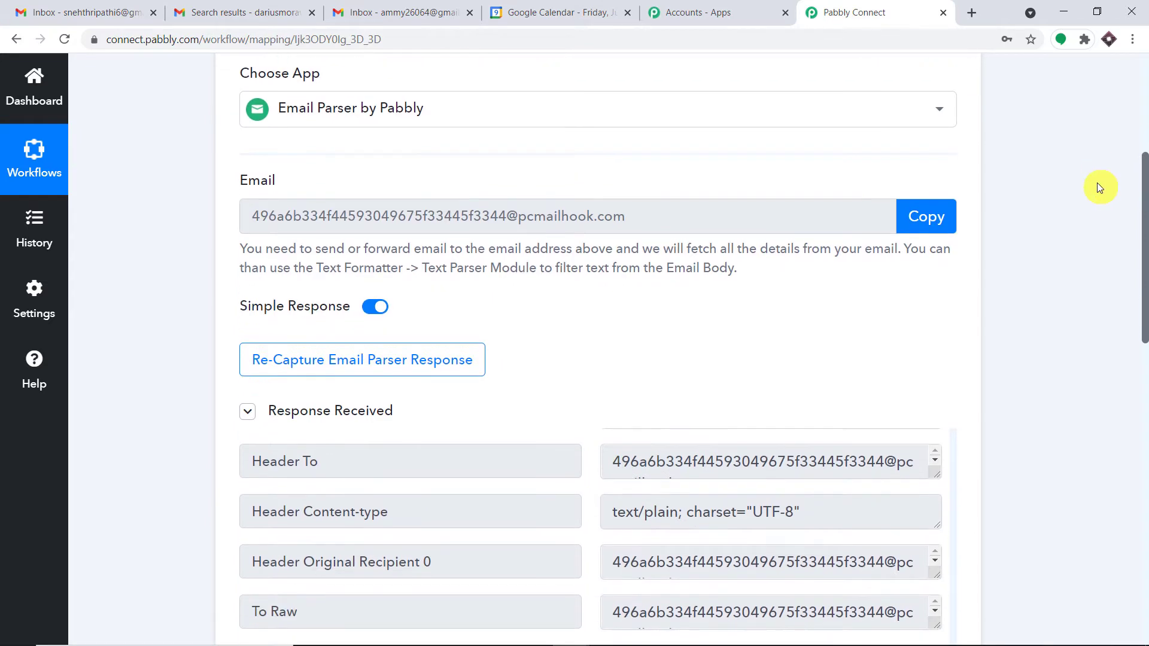
click(348, 362)
click(542, 470)
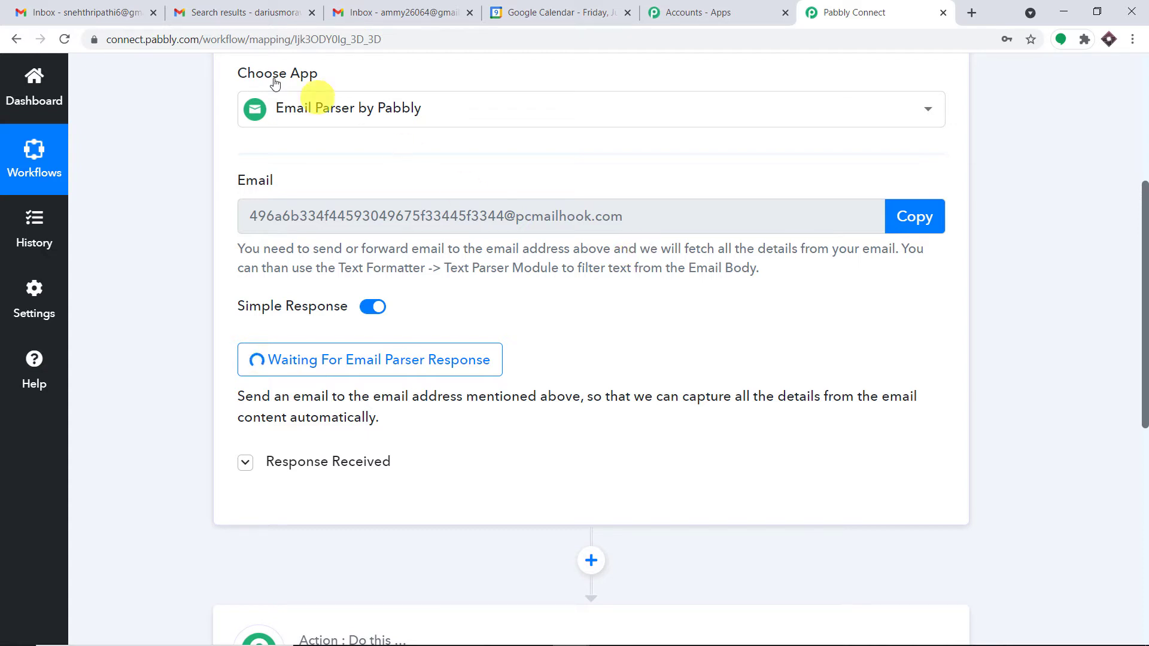
click(68, 7)
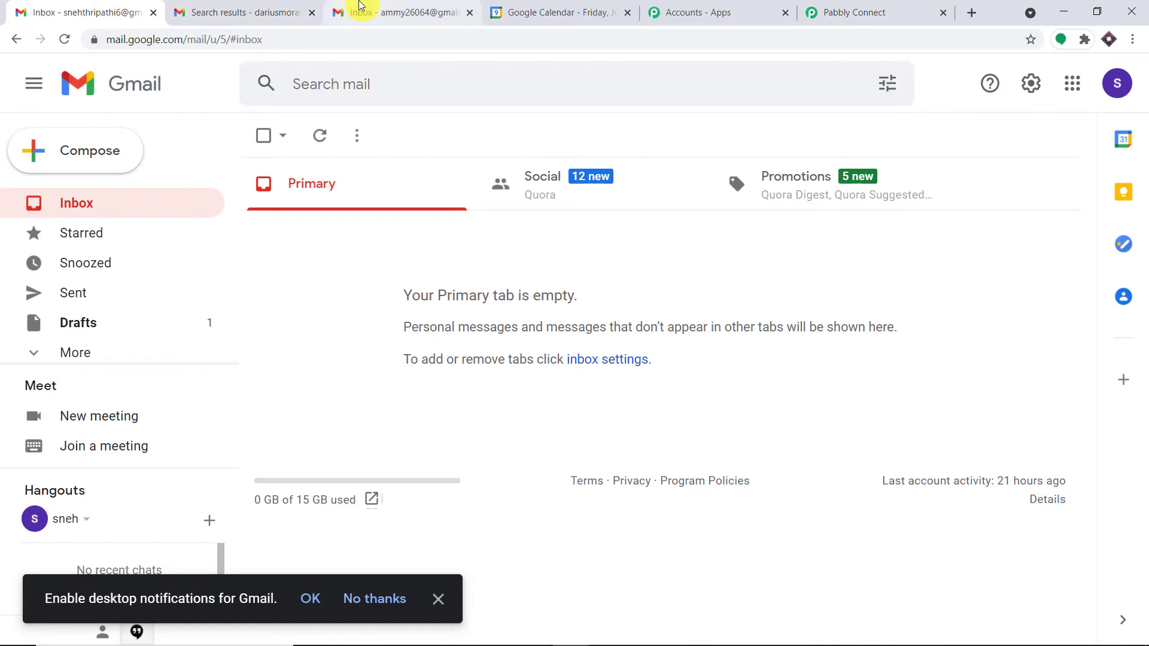
Start a new email addressed to the forwarding Gmail account
click(89, 151)
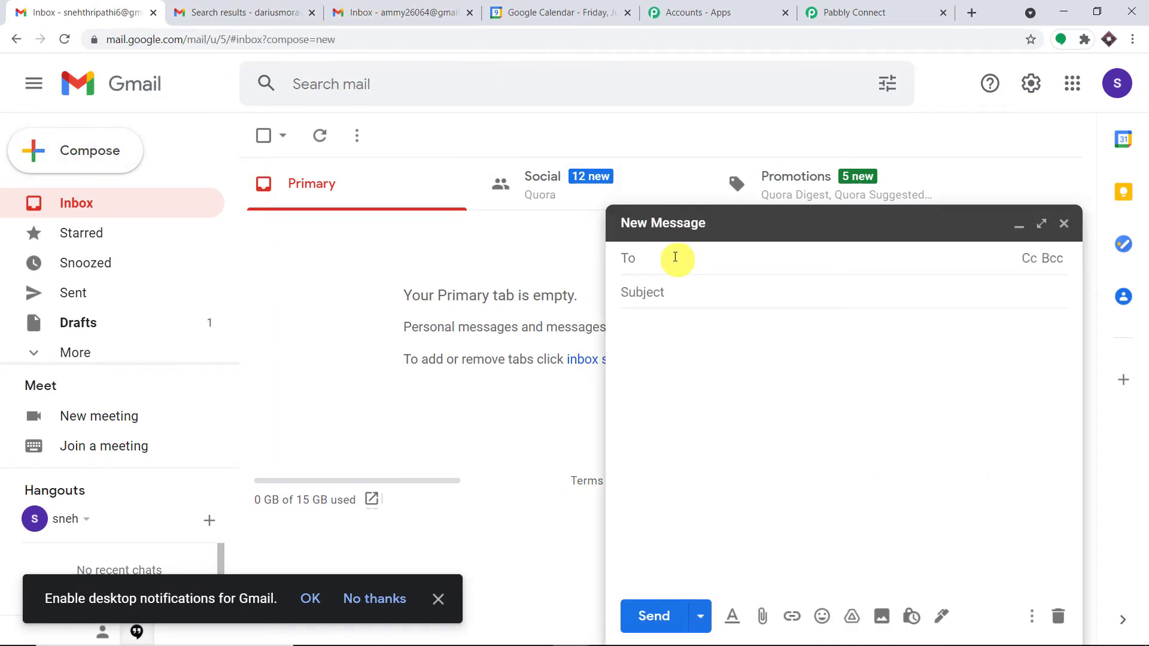
text(da)
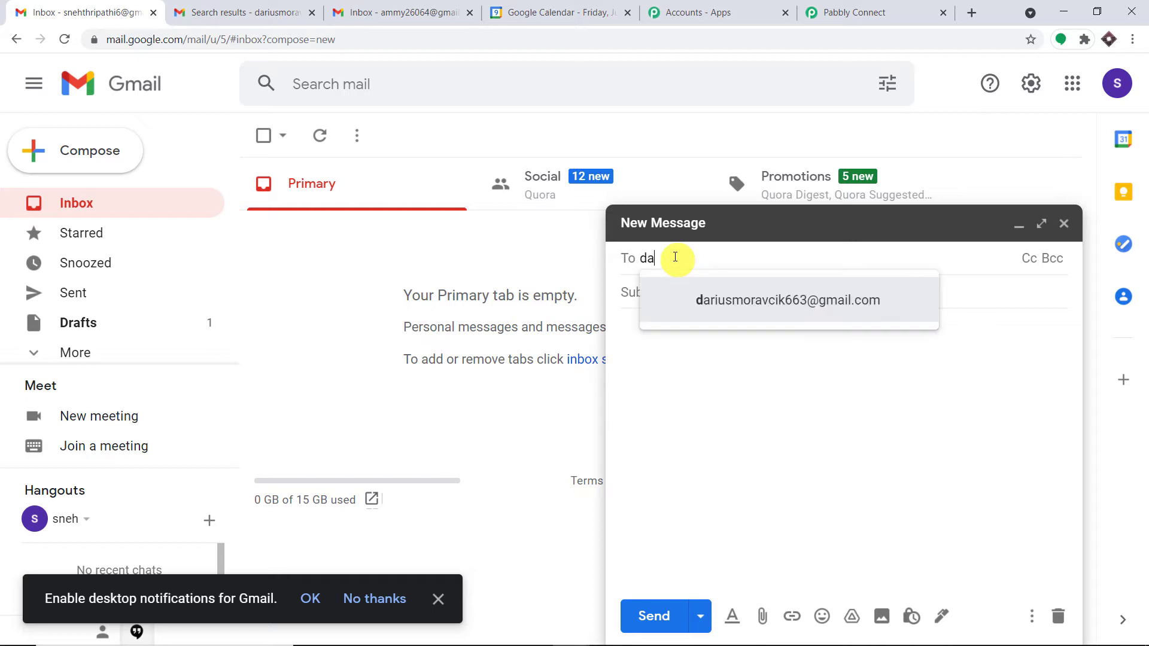
key(BackSpace)
key(BackSpace)
key(ctrl+v)
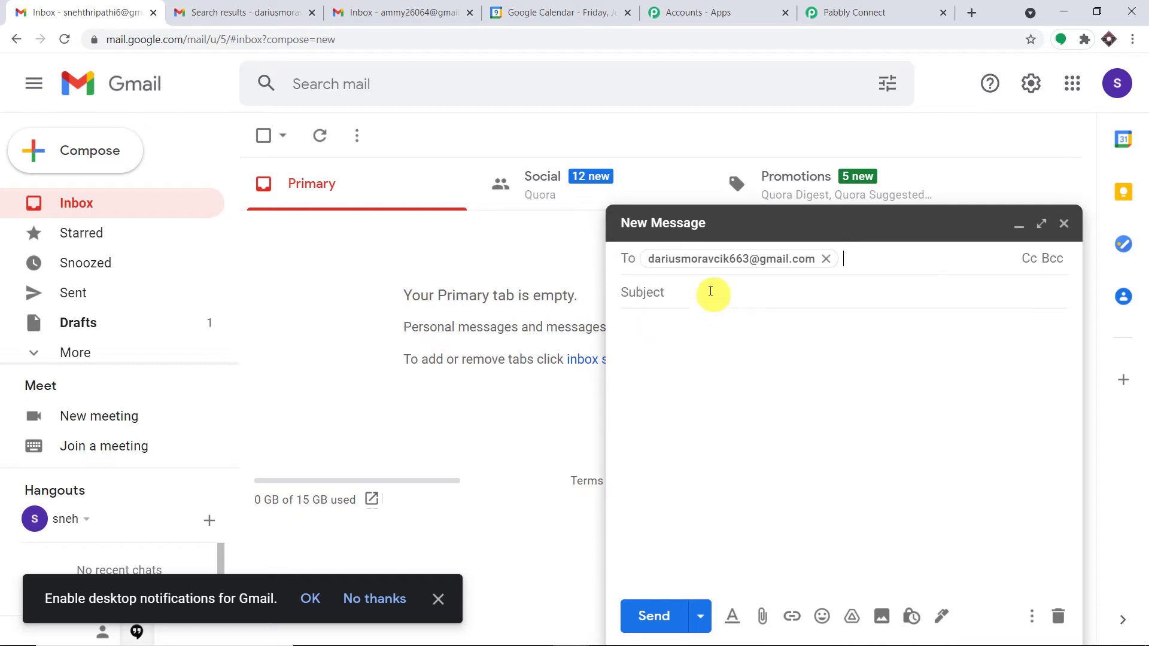
mouse_move(747, 257)
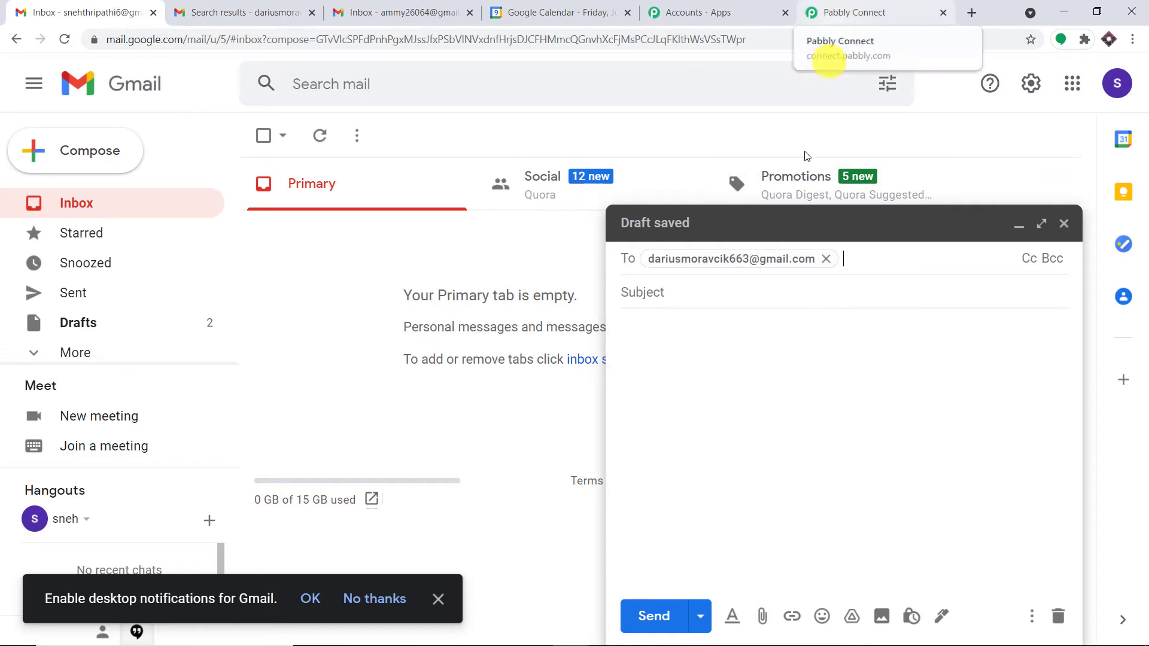
click(694, 291)
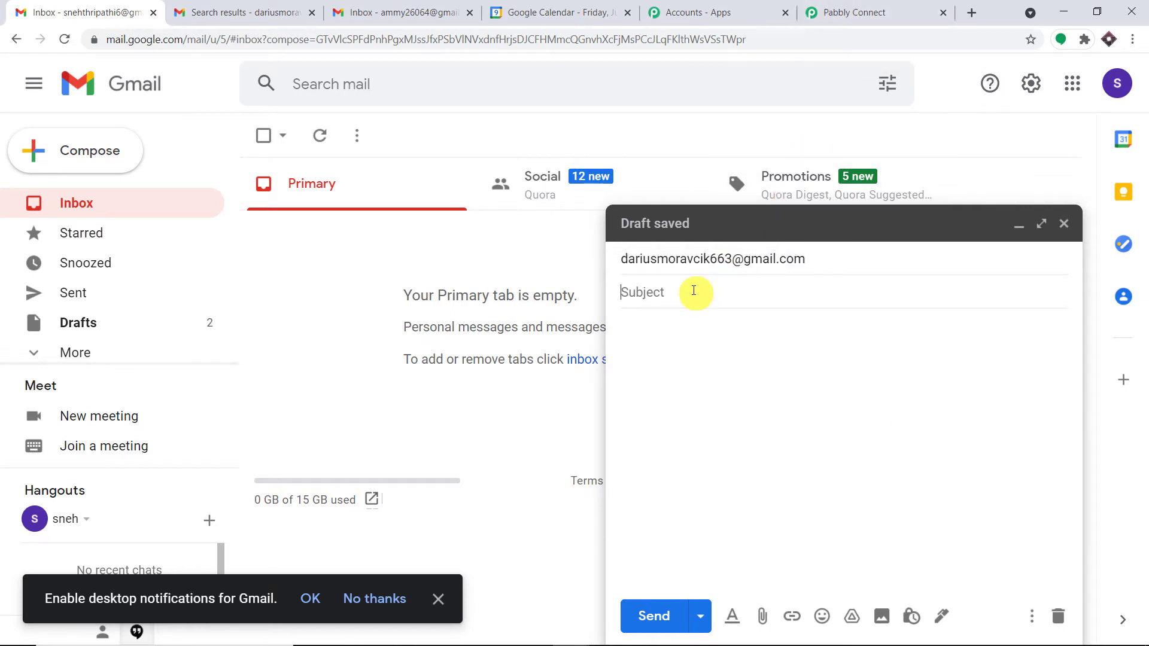
Give it subject 'Meeting Request' and a body asking to be added to the meeting, then send
text(M)
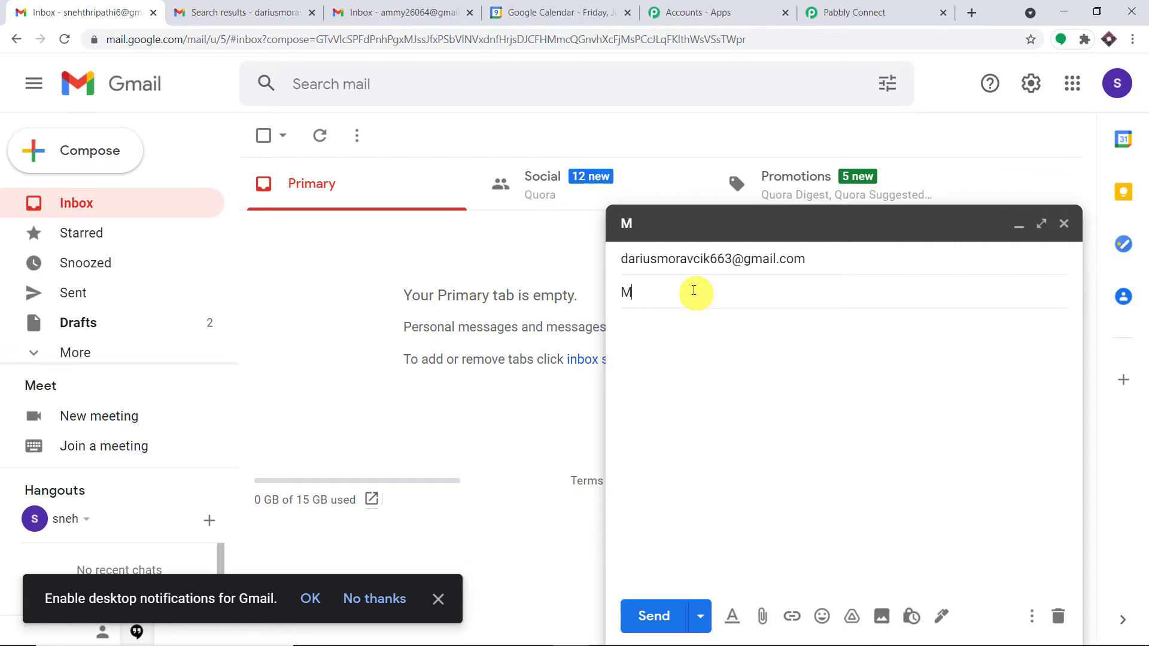
text(EEeeting W)
click(697, 344)
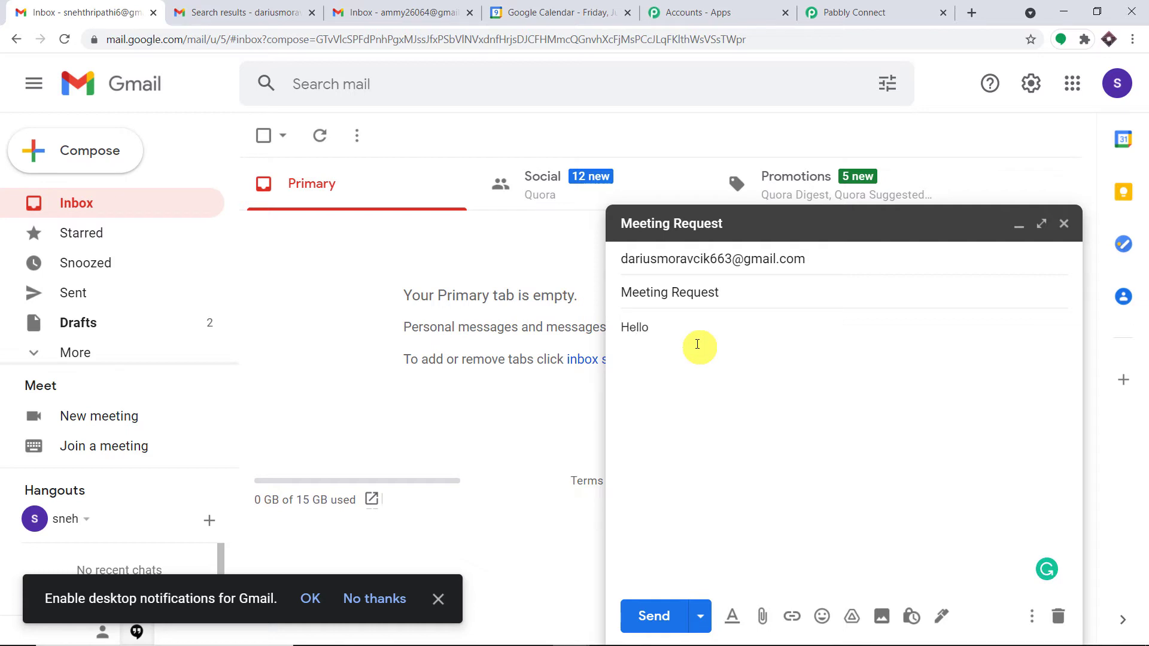
text(Hello, Darius sir please add me to mee)
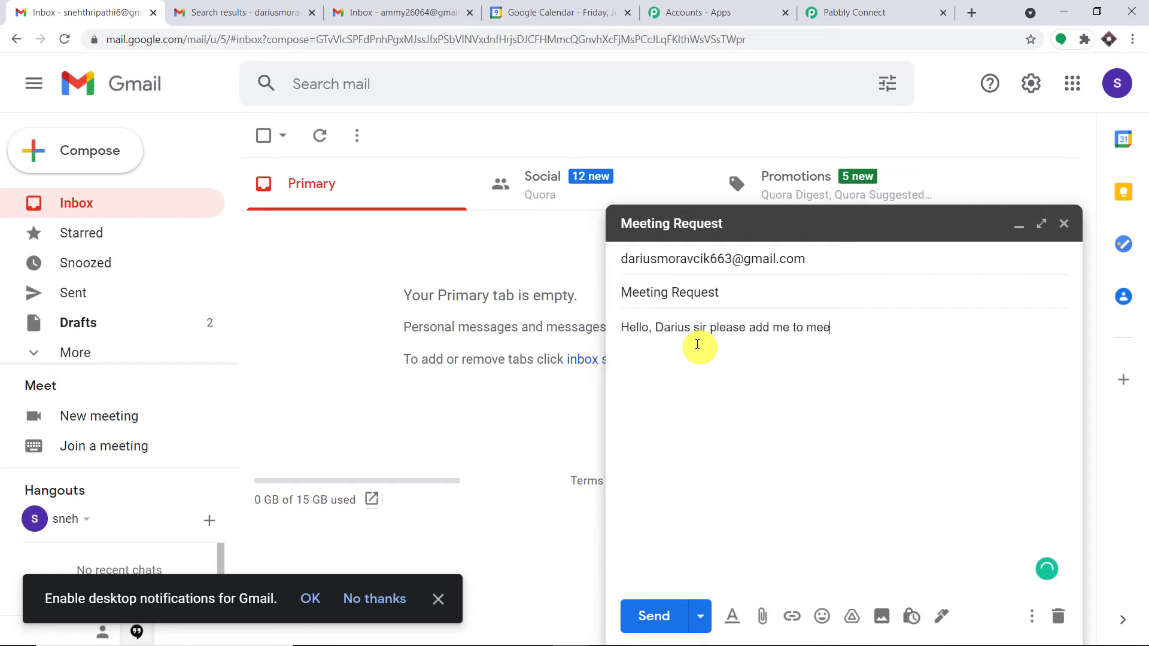
text(ting)
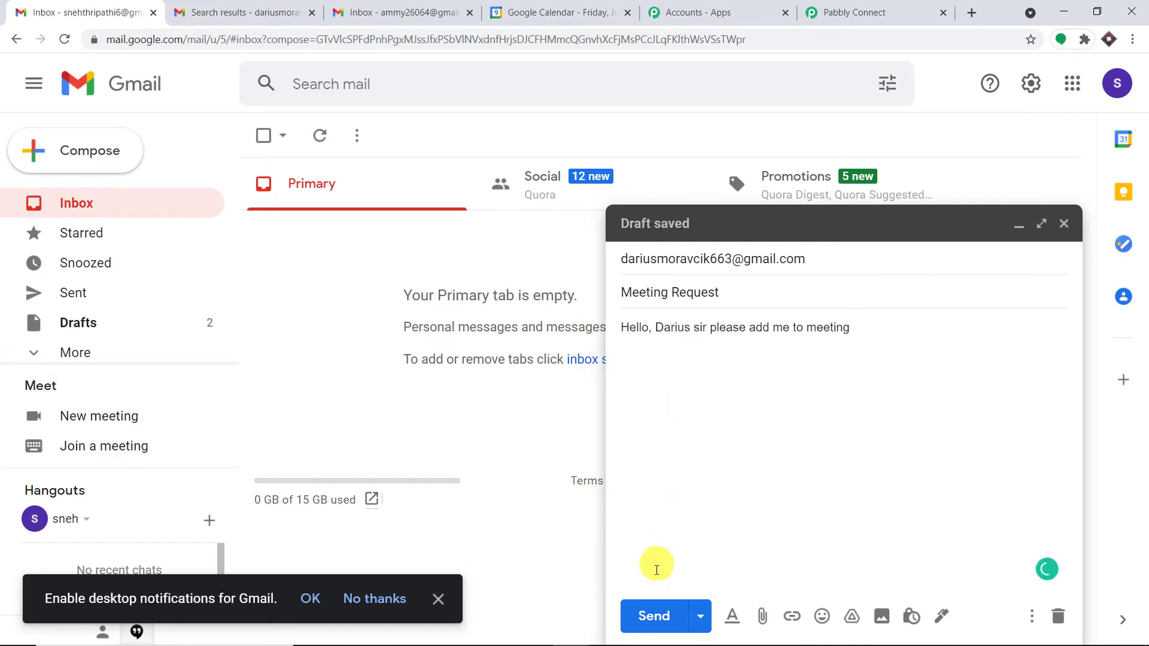
click(661, 616)
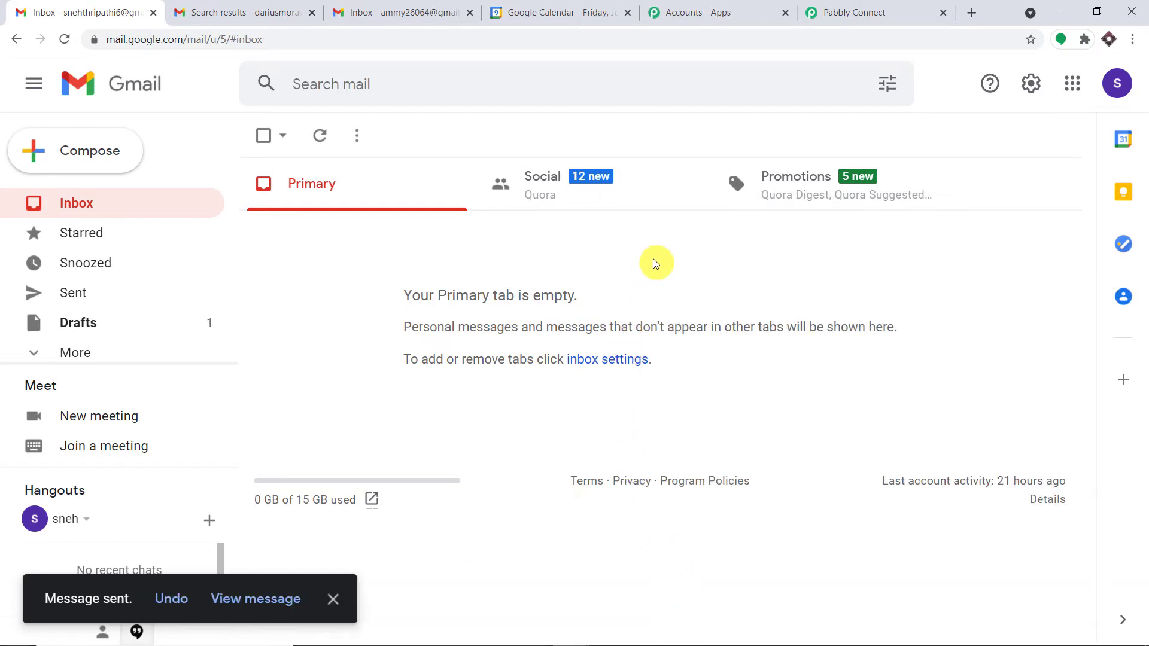
click(1115, 92)
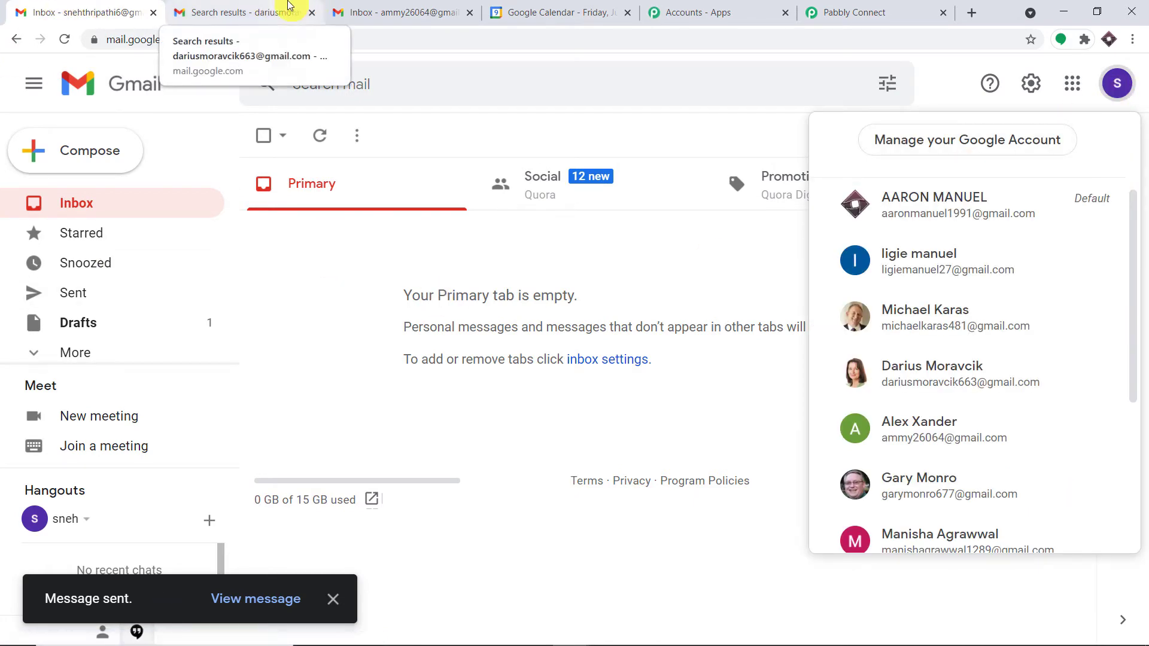
In the forwarding account's inbox, refresh and open the new 'Meeting Request' email
click(288, 6)
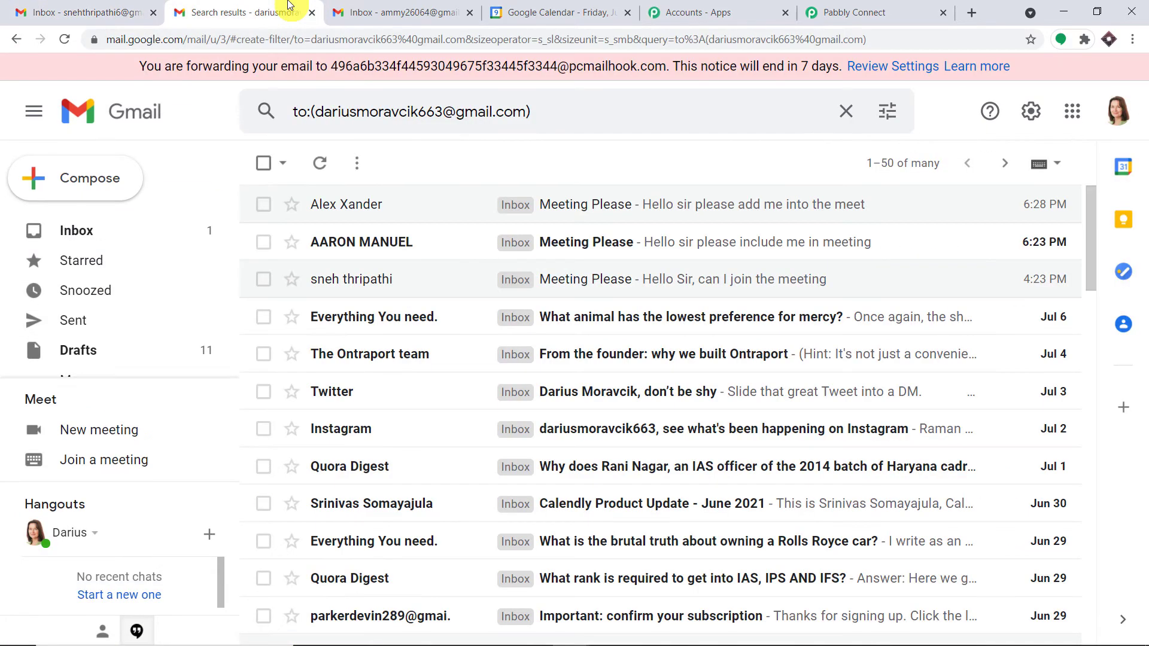
click(76, 238)
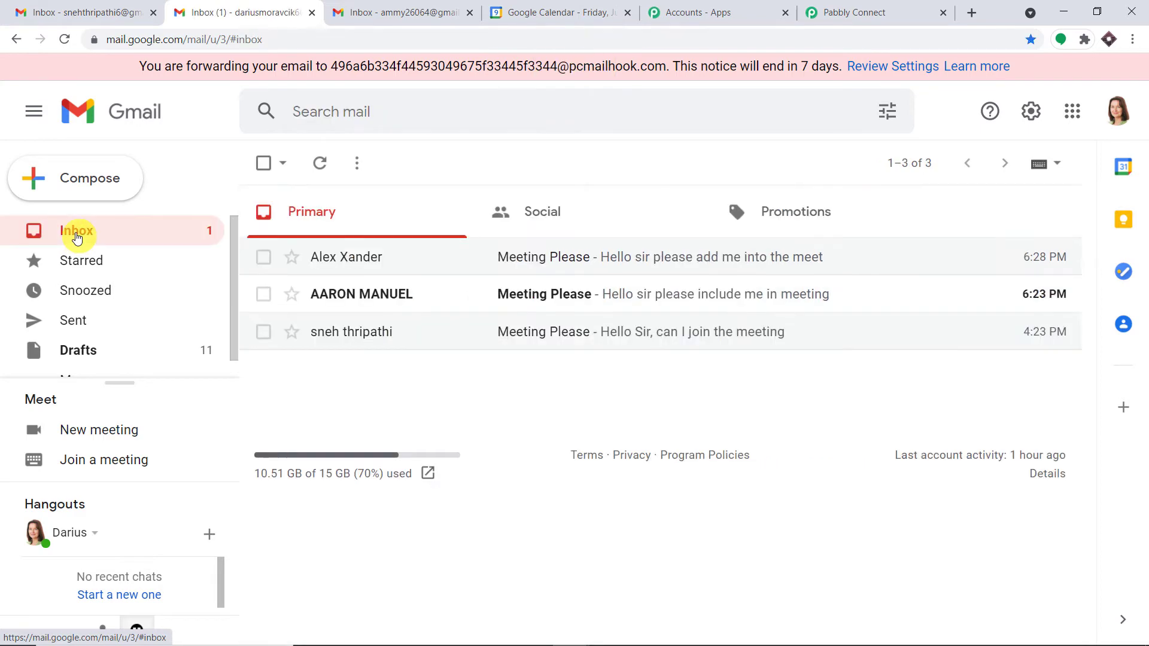
click(64, 39)
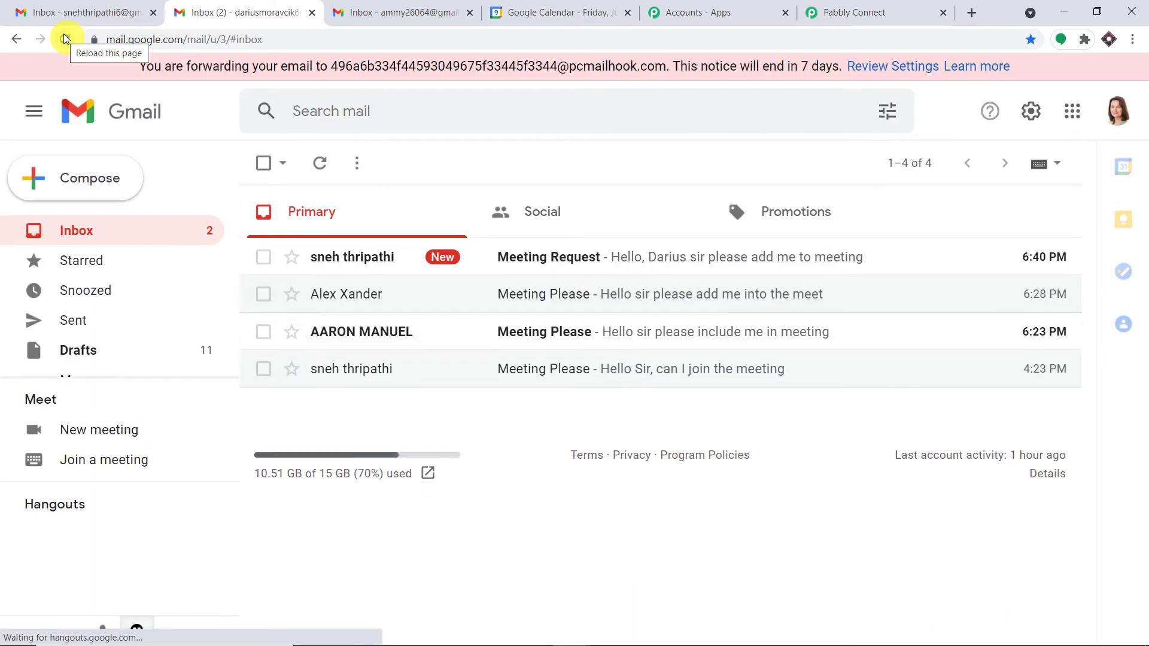
click(576, 259)
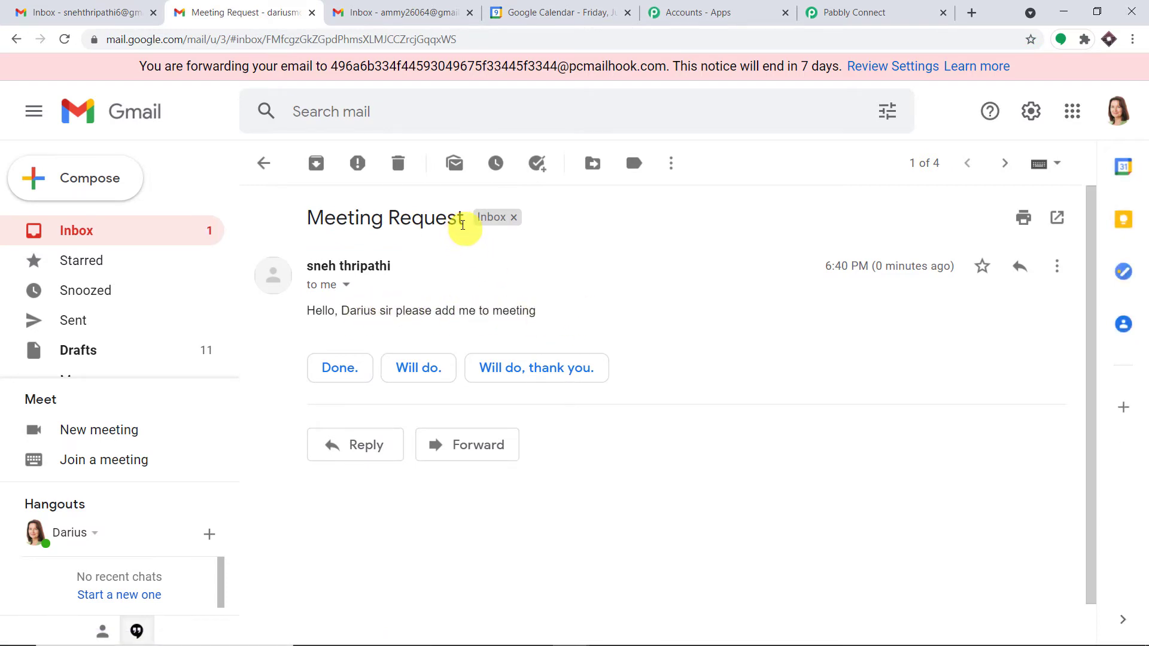
drag(464, 222, 308, 220)
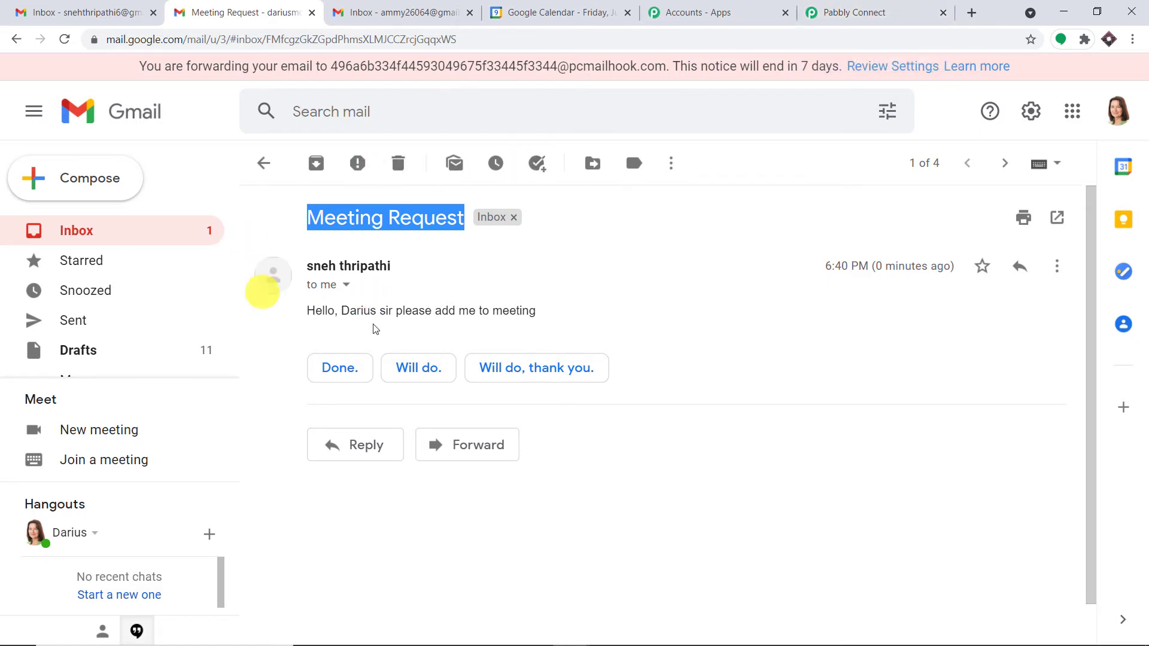
click(837, 7)
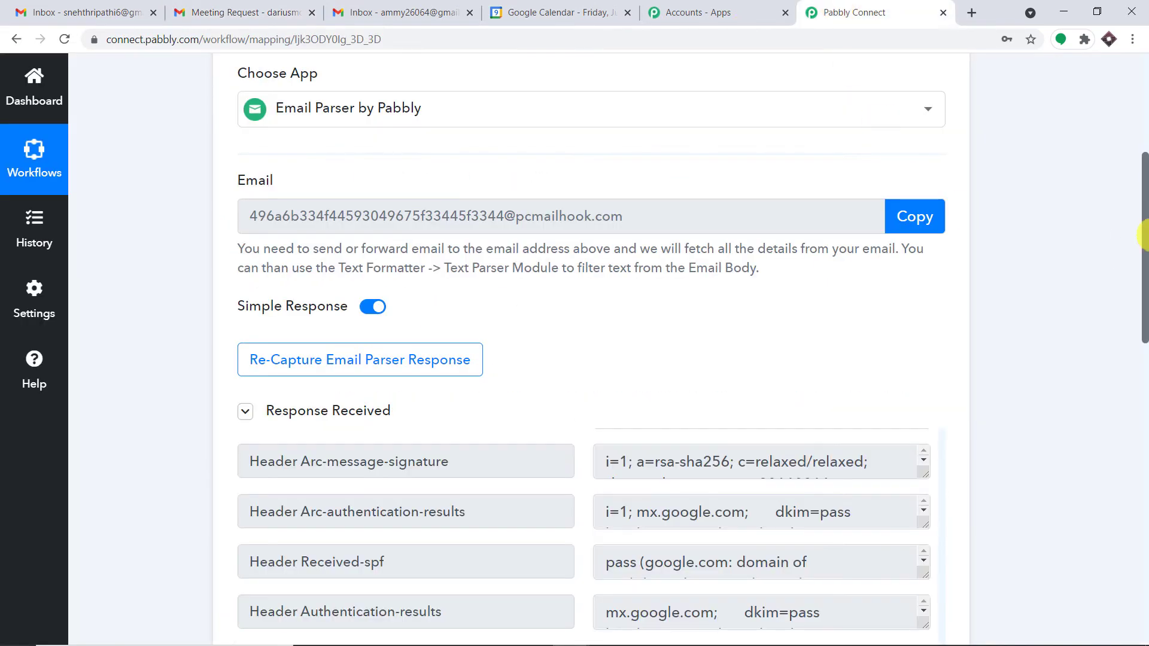
Check the captured sender name, sender address and Subject values
scroll(834, 264, down, 6)
scroll(772, 239, up, 15)
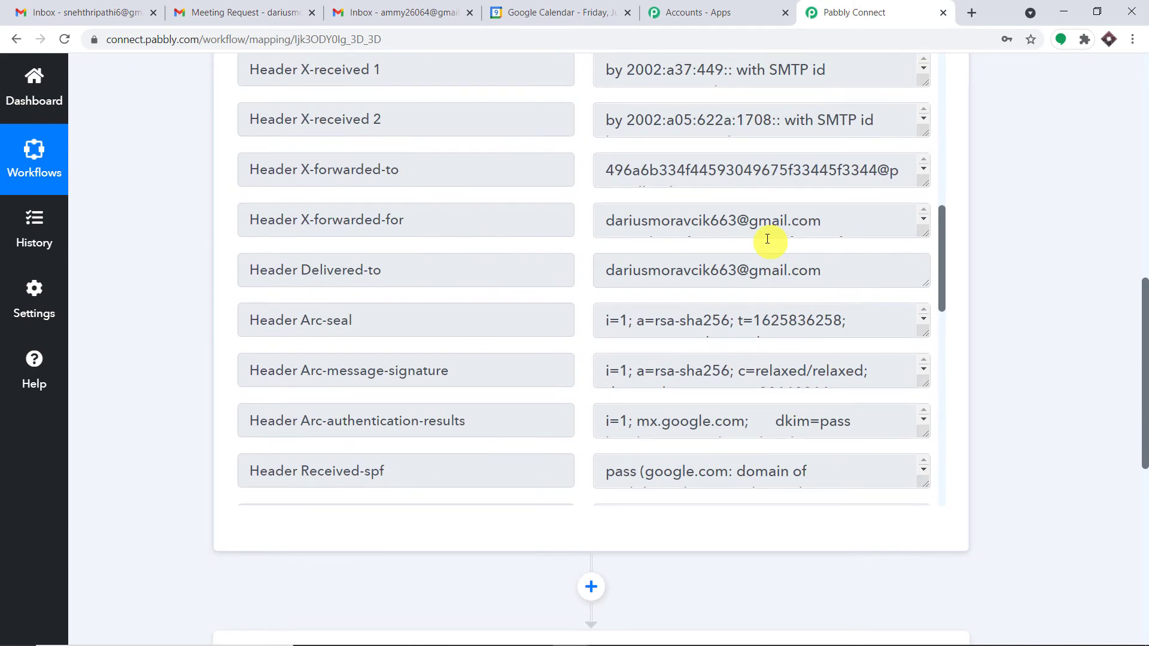
click(732, 243)
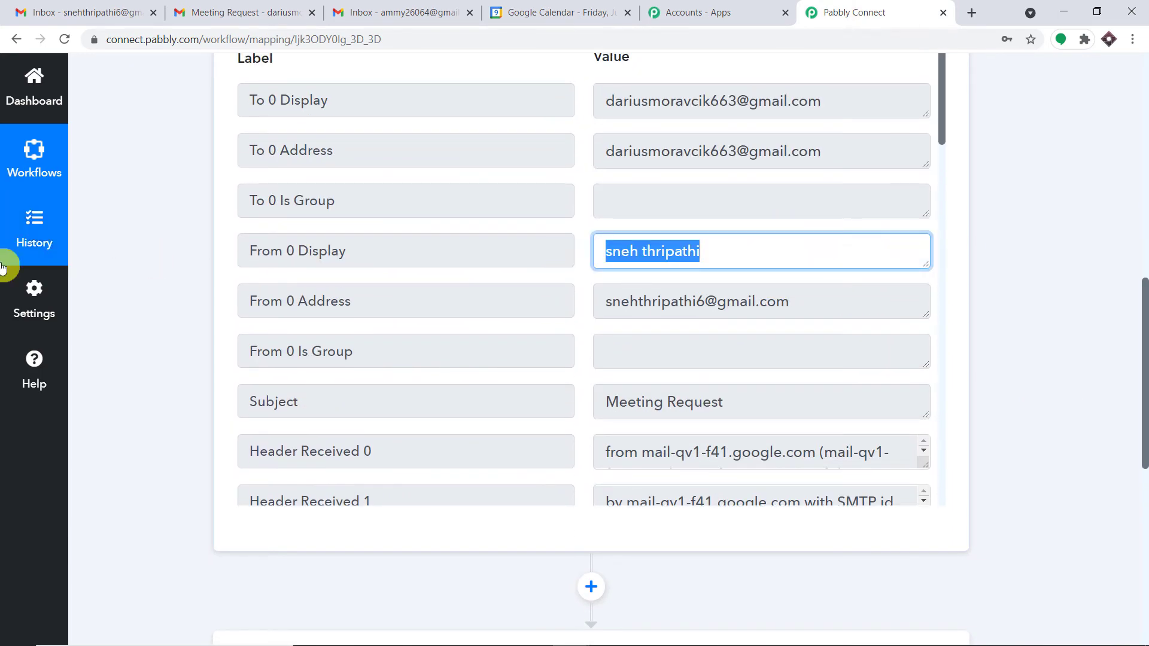
click(828, 296)
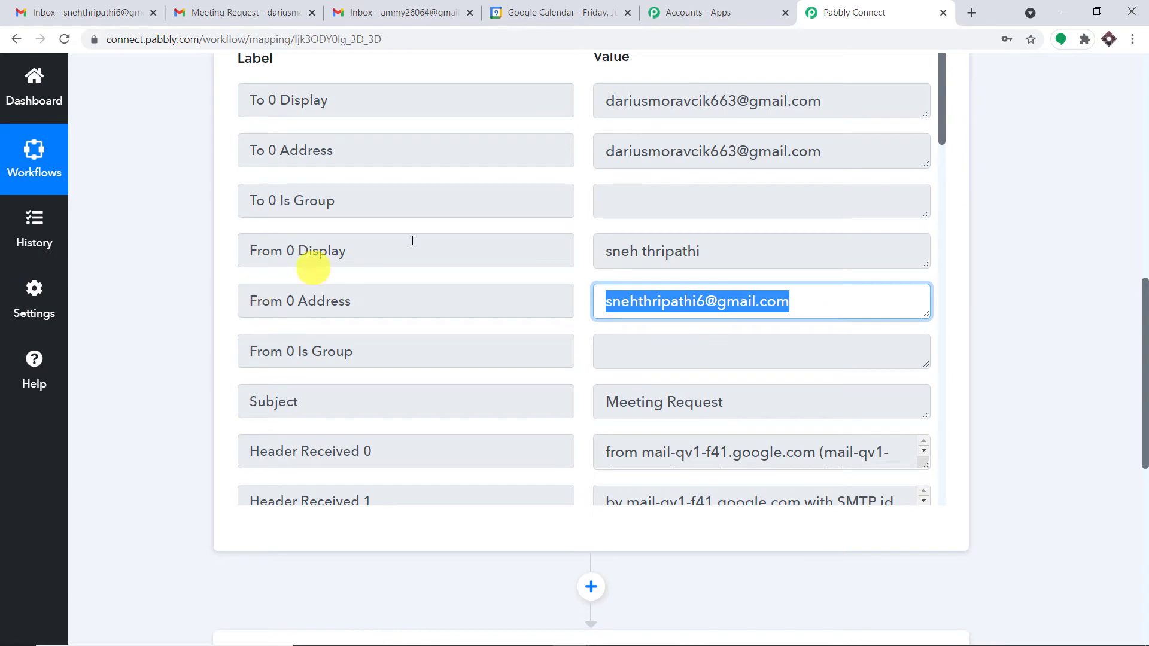
scroll(628, 223, down, 3)
scroll(749, 215, down, 12)
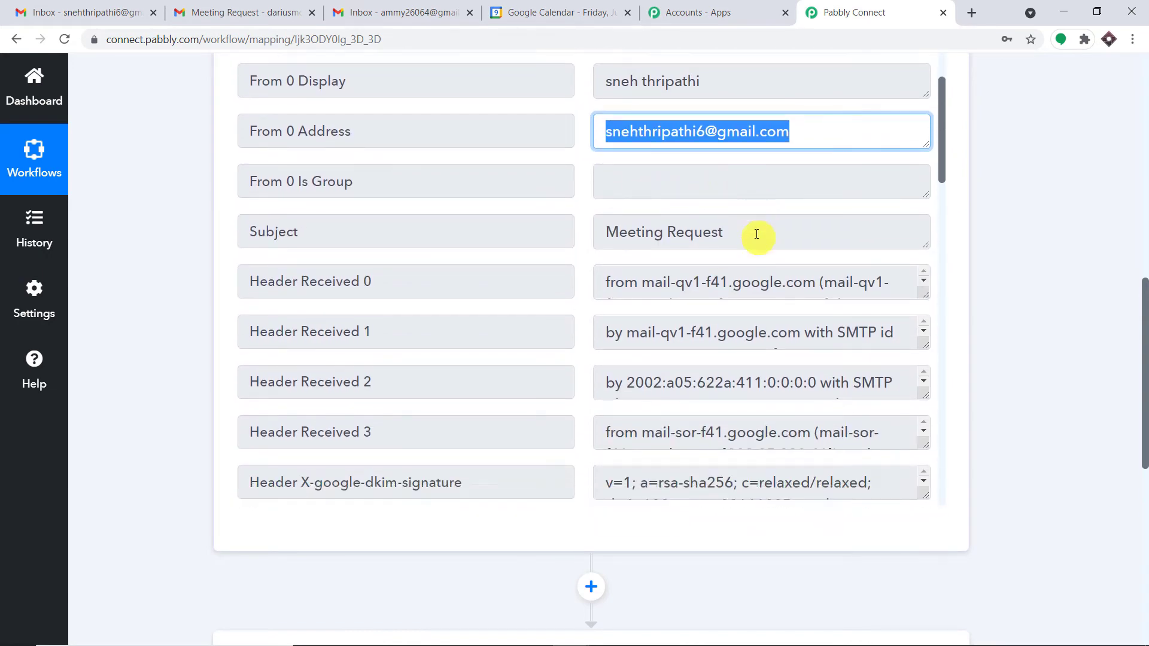
scroll(767, 233, down, 5)
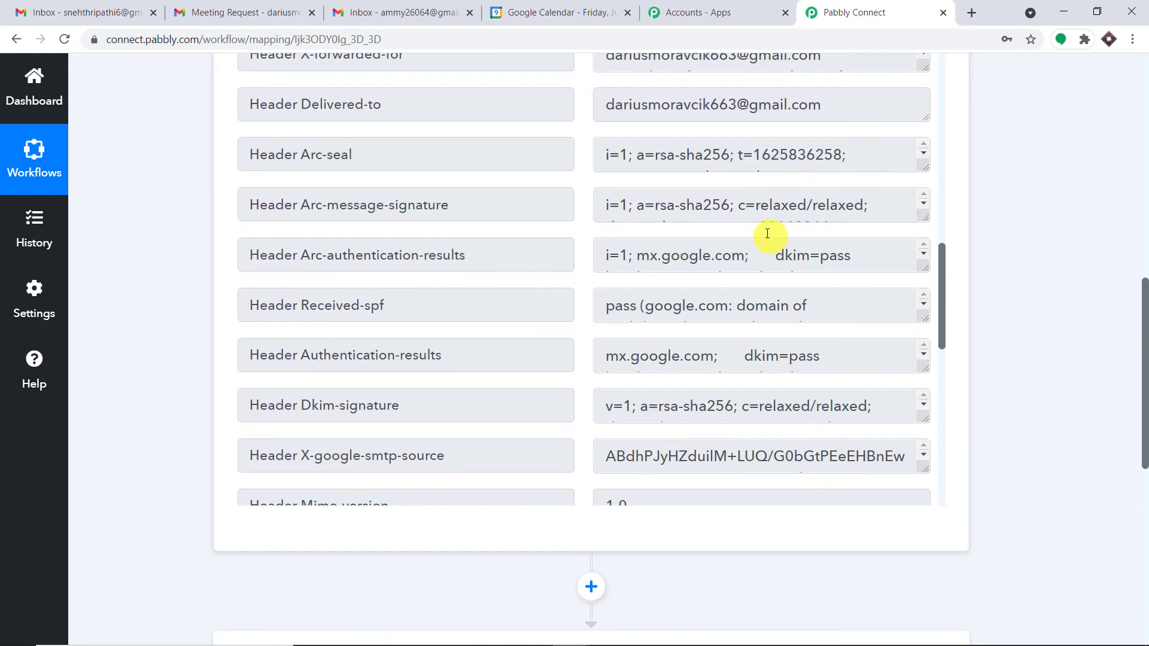
scroll(767, 234, up, 15)
scroll(768, 233, up, 3)
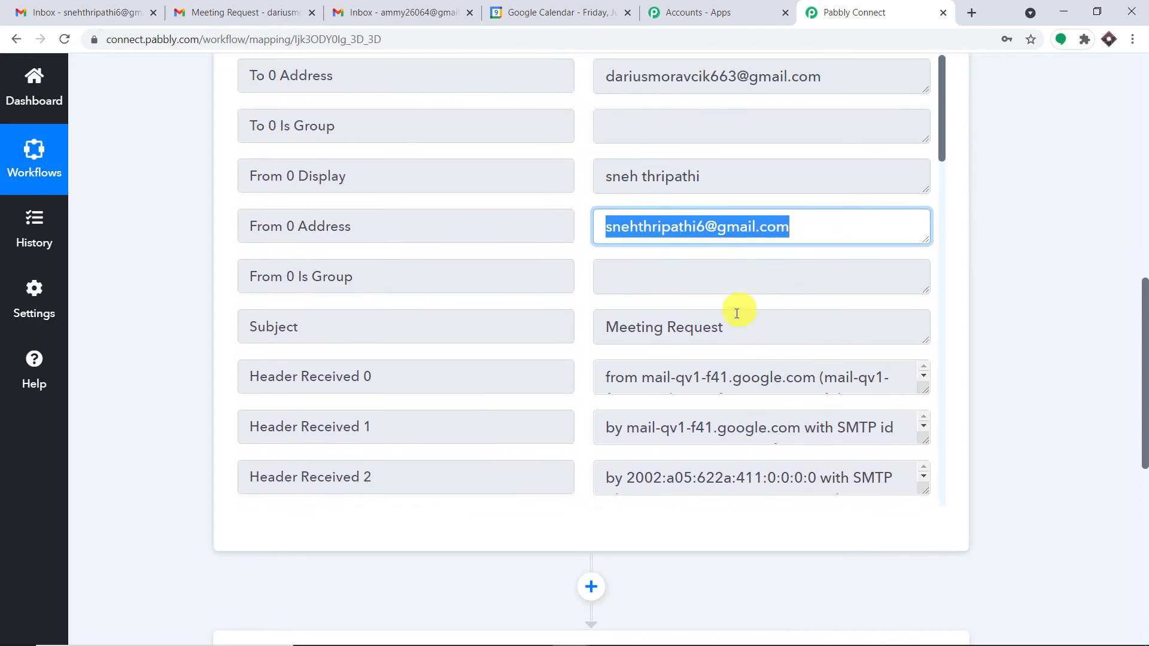
click(662, 333)
drag(726, 330, 546, 328)
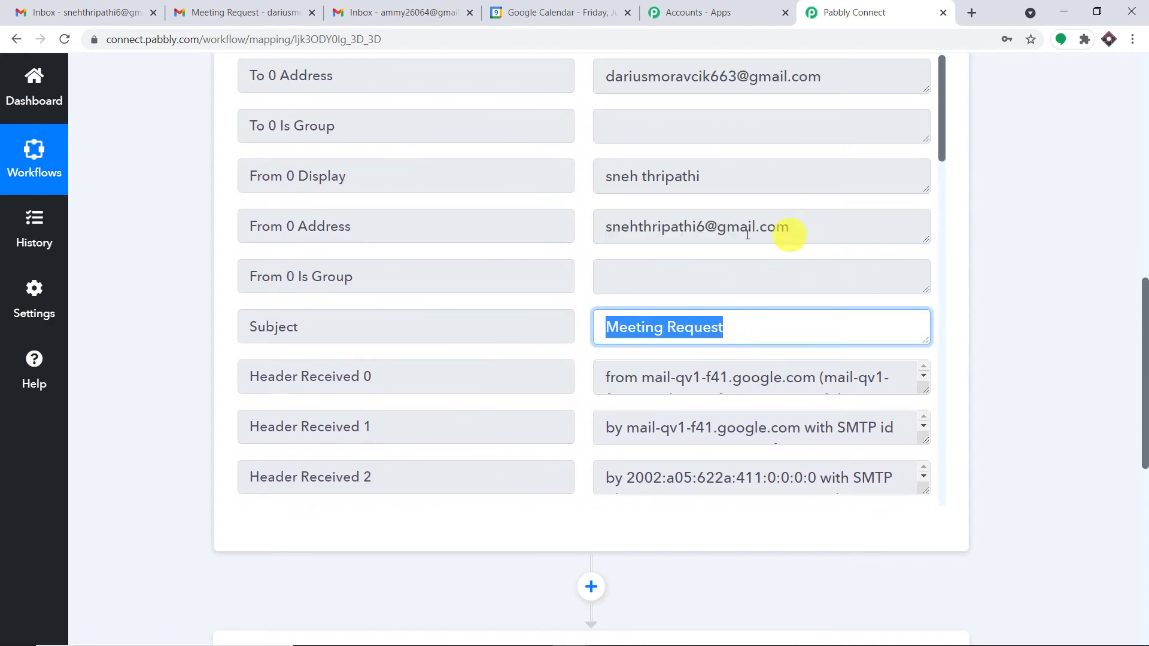
Enlarge and read the Body Text, then select the Subject value 'Meeting Request'
scroll(875, 197, down, 12)
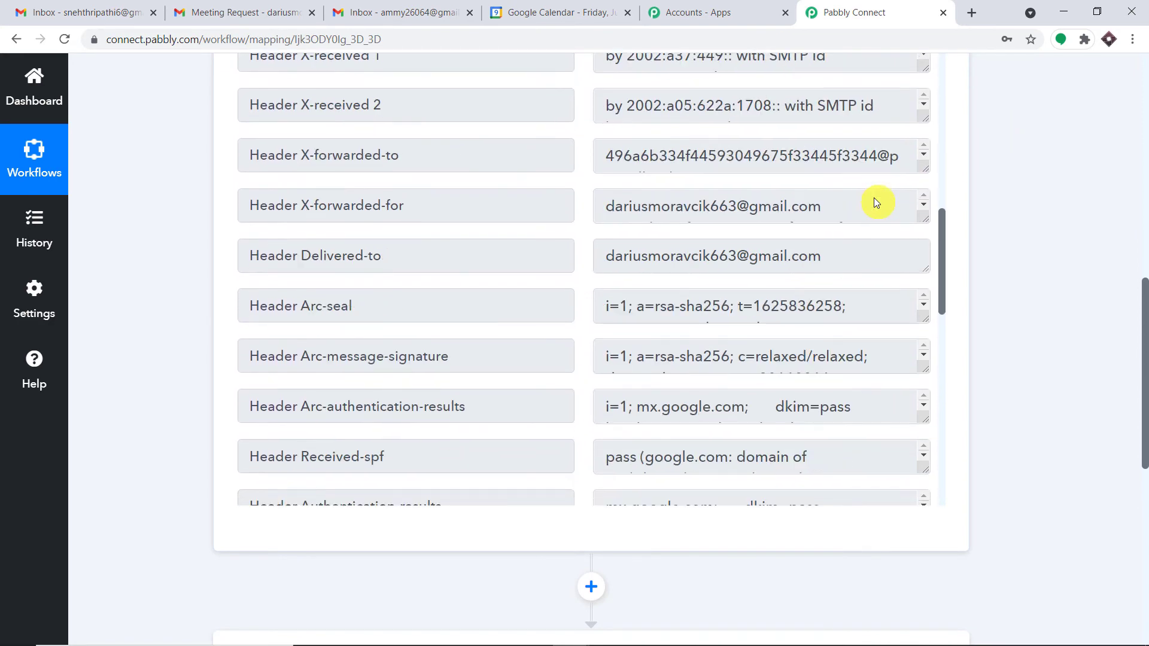
scroll(830, 222, down, 9)
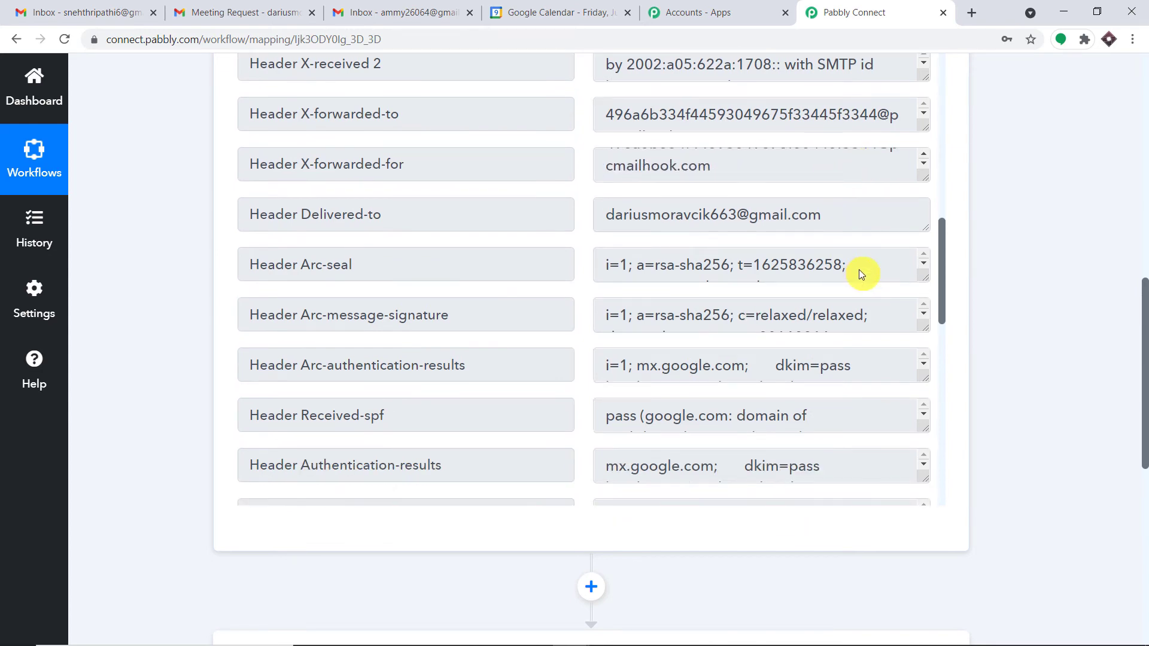
scroll(813, 260, down, 4)
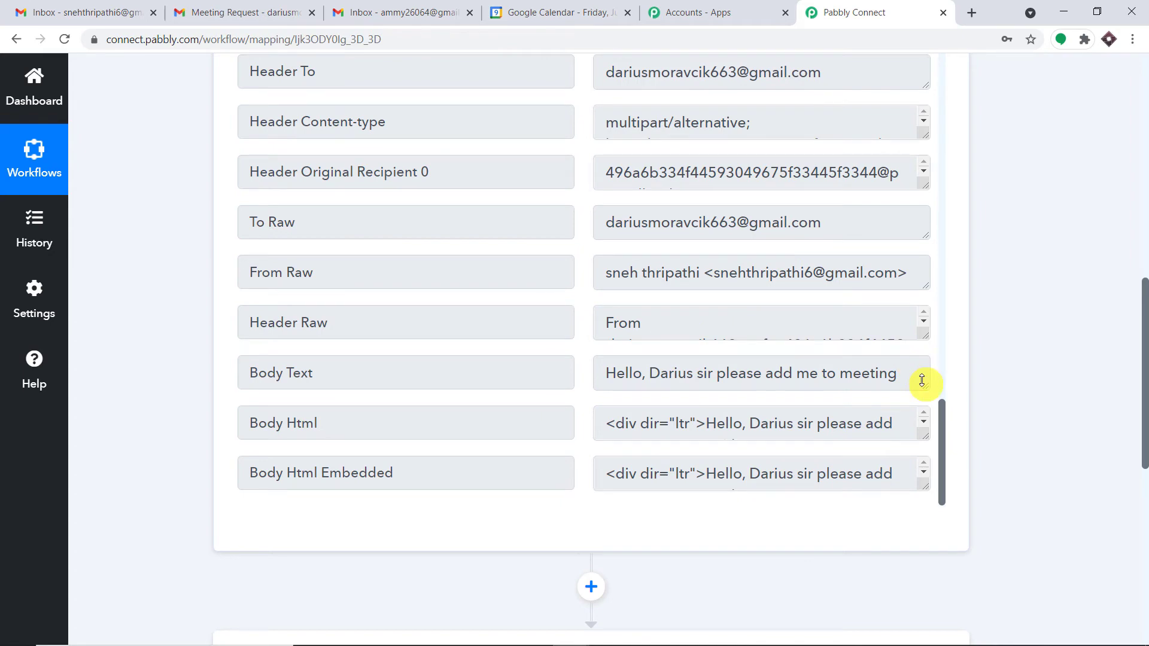
drag(922, 381, 918, 445)
triple_click(890, 378)
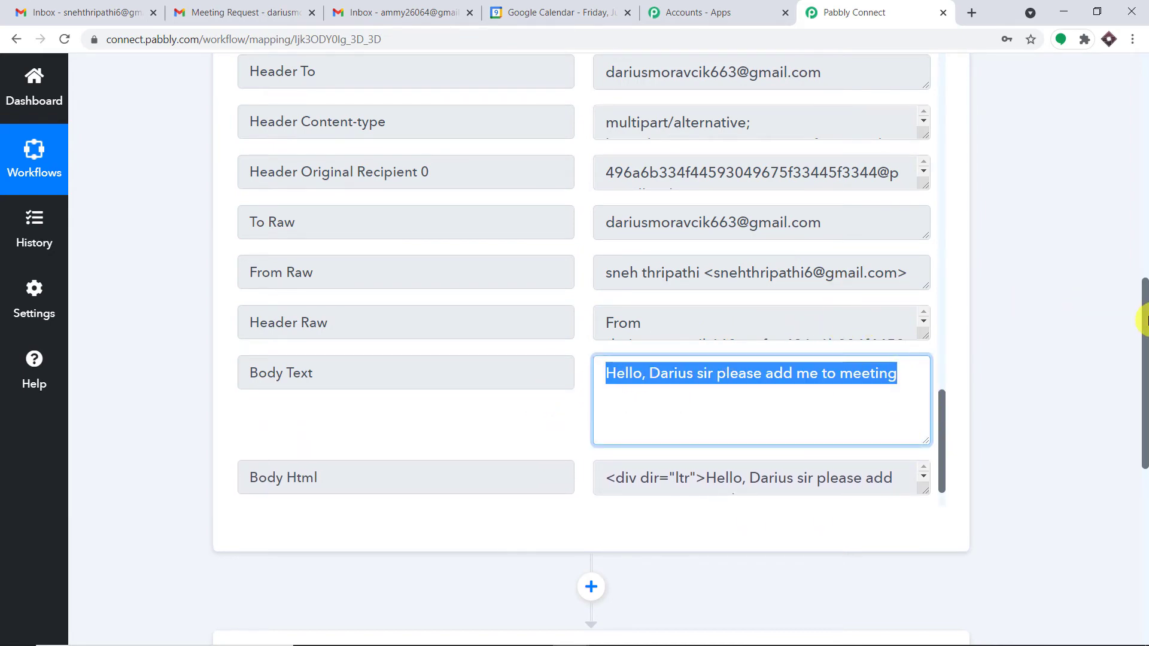
drag(1143, 321, 1139, 224)
scroll(890, 436, up, 8)
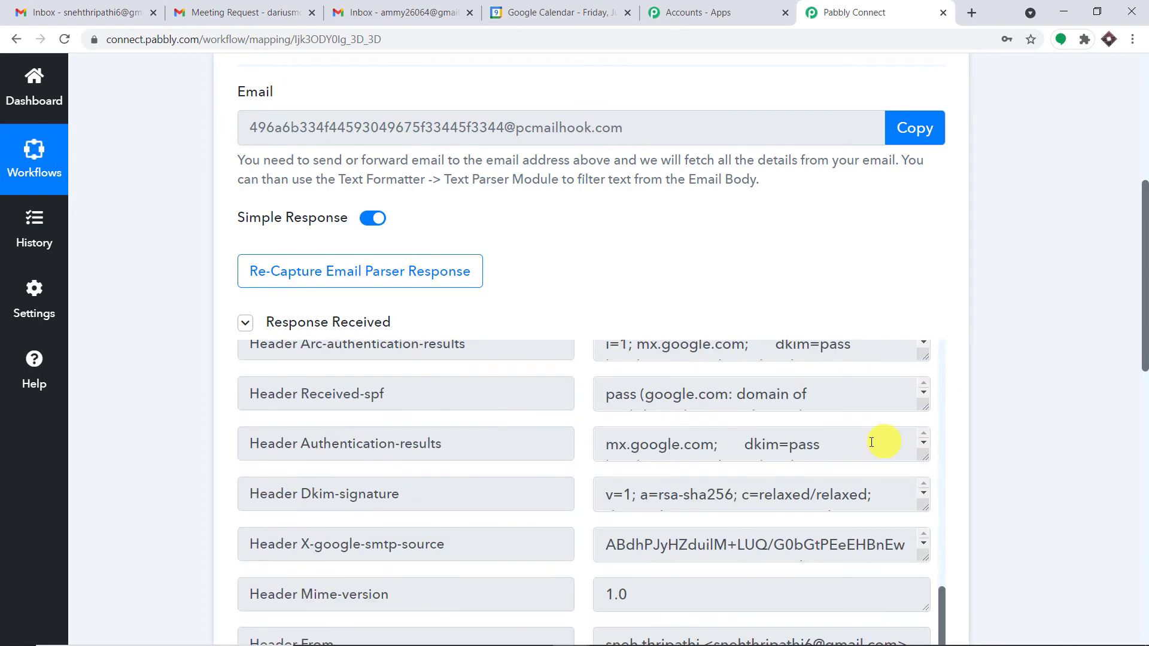
scroll(872, 443, up, 15)
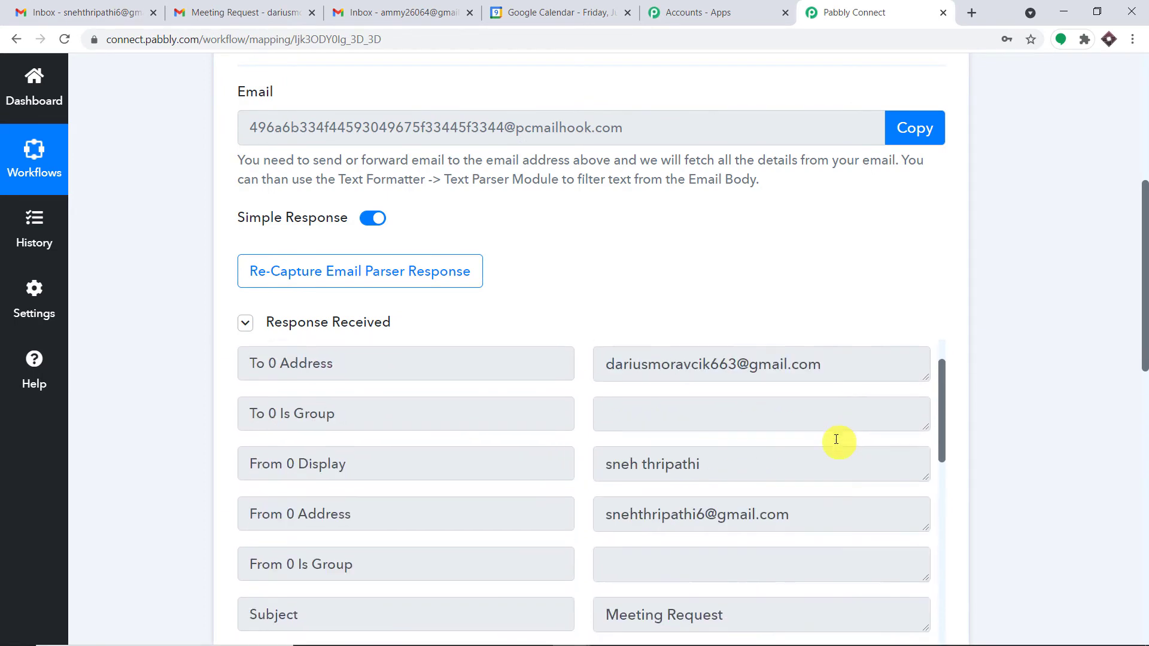
scroll(826, 446, down, 3)
drag(732, 472, 601, 467)
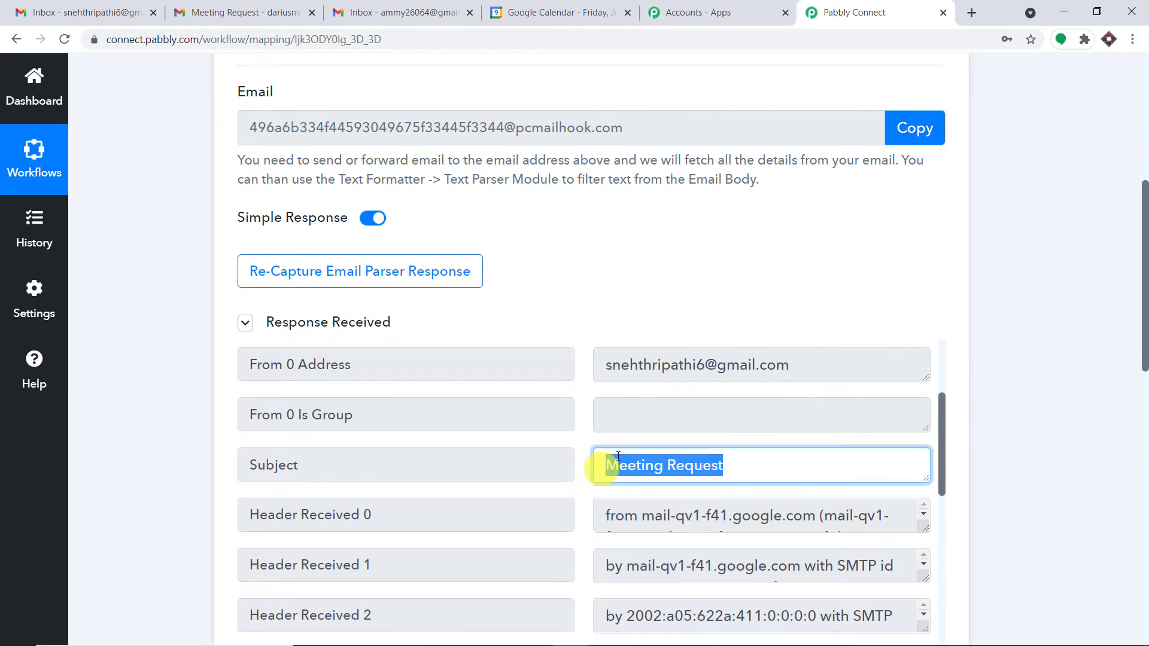
scroll(803, 375, down, 3)
scroll(814, 379, up, 3)
drag(1144, 253, 1144, 378)
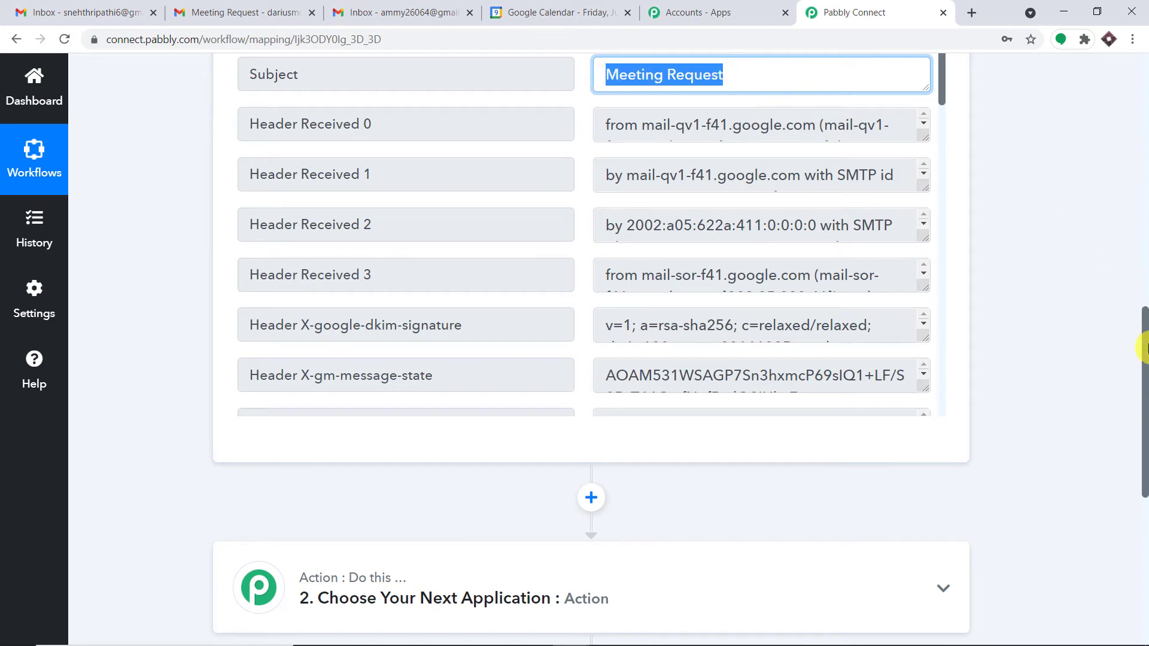
Copy the 'Meeting Request' subject and add a Filter by Pabbly step after the trigger
right_click(656, 78)
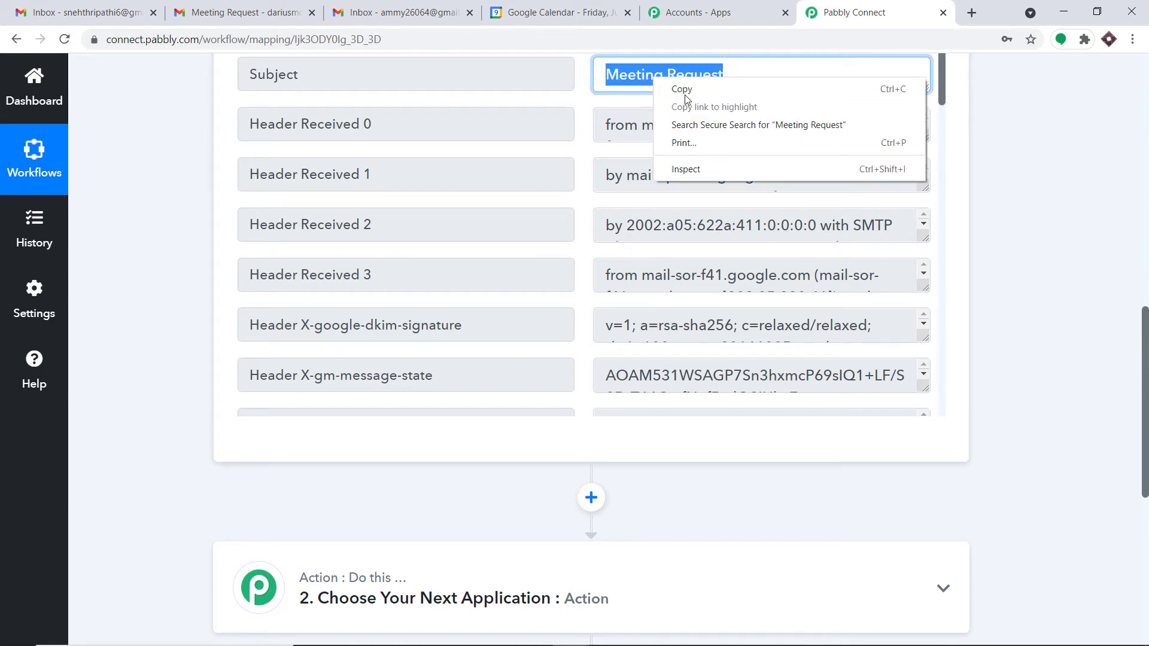
click(686, 98)
drag(1142, 333, 1142, 449)
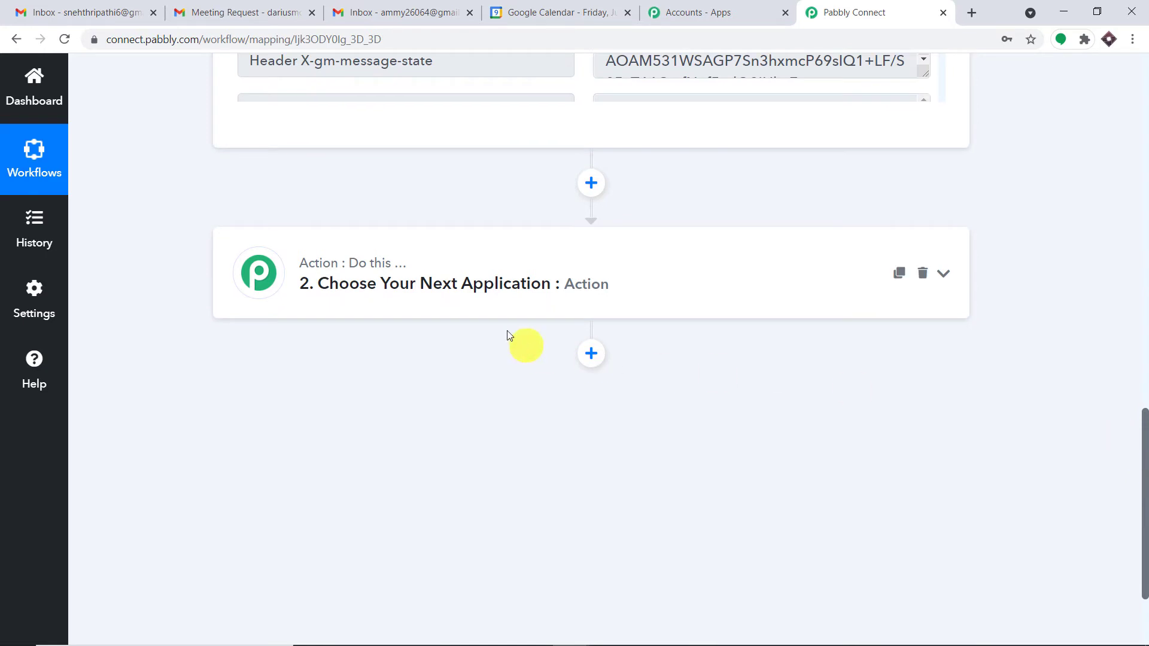
click(470, 281)
scroll(513, 333, down, 3)
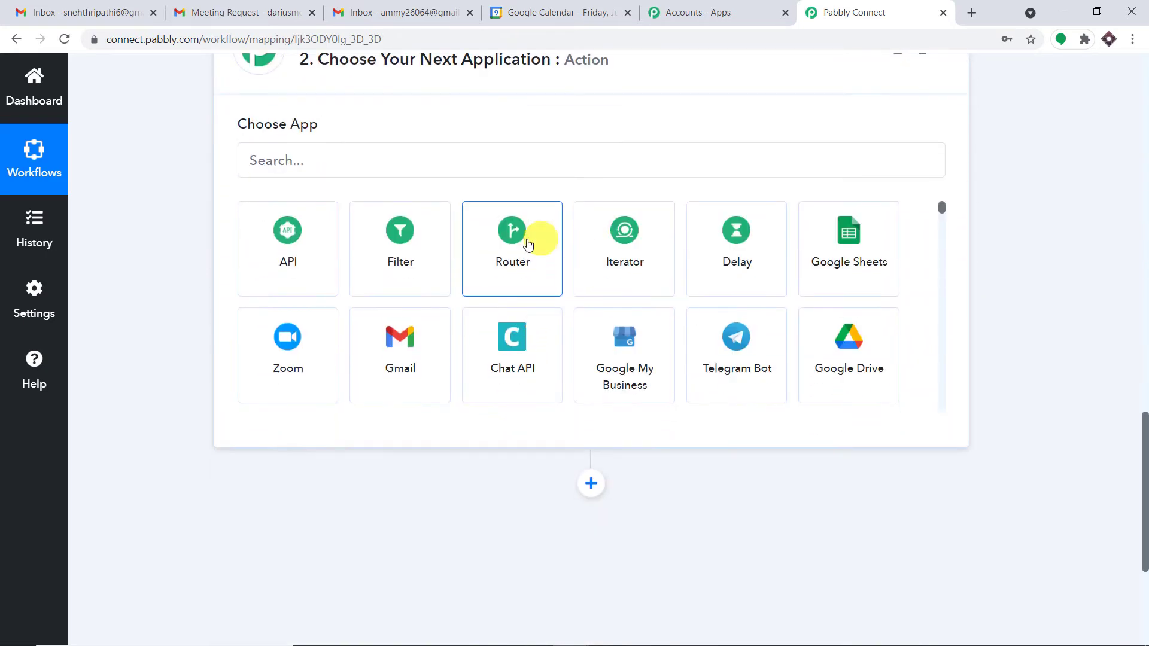
click(401, 243)
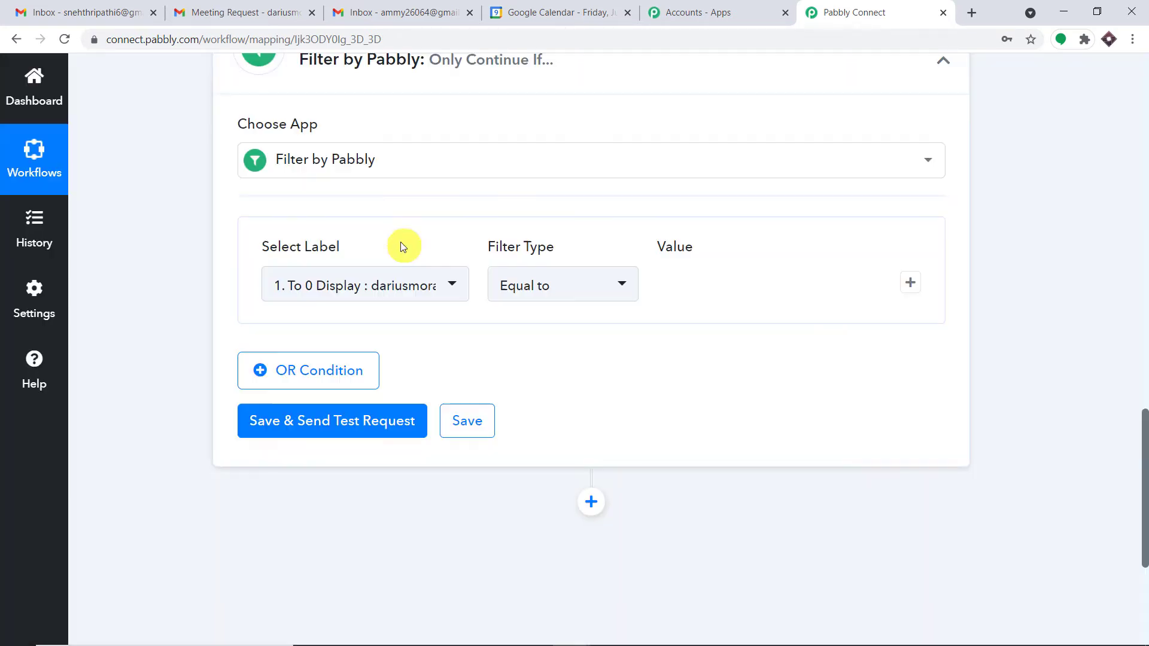
Set the filter to pass when the Email Parser Subject equals 'Meeting Request'
click(393, 287)
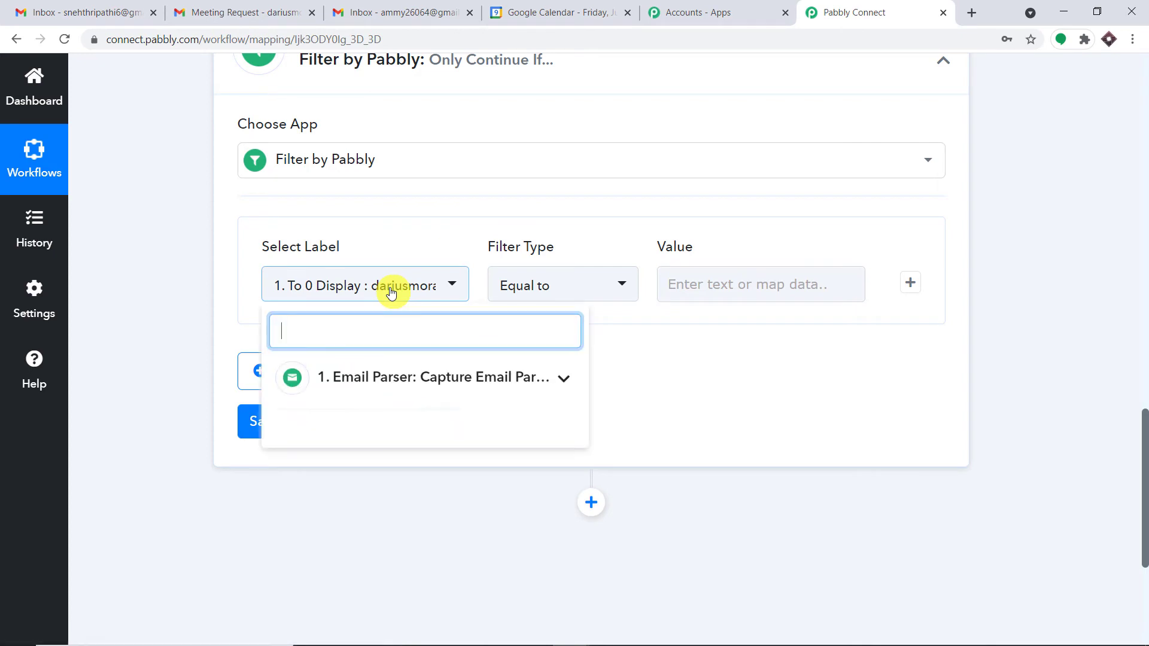
click(403, 383)
scroll(415, 431, down, 4)
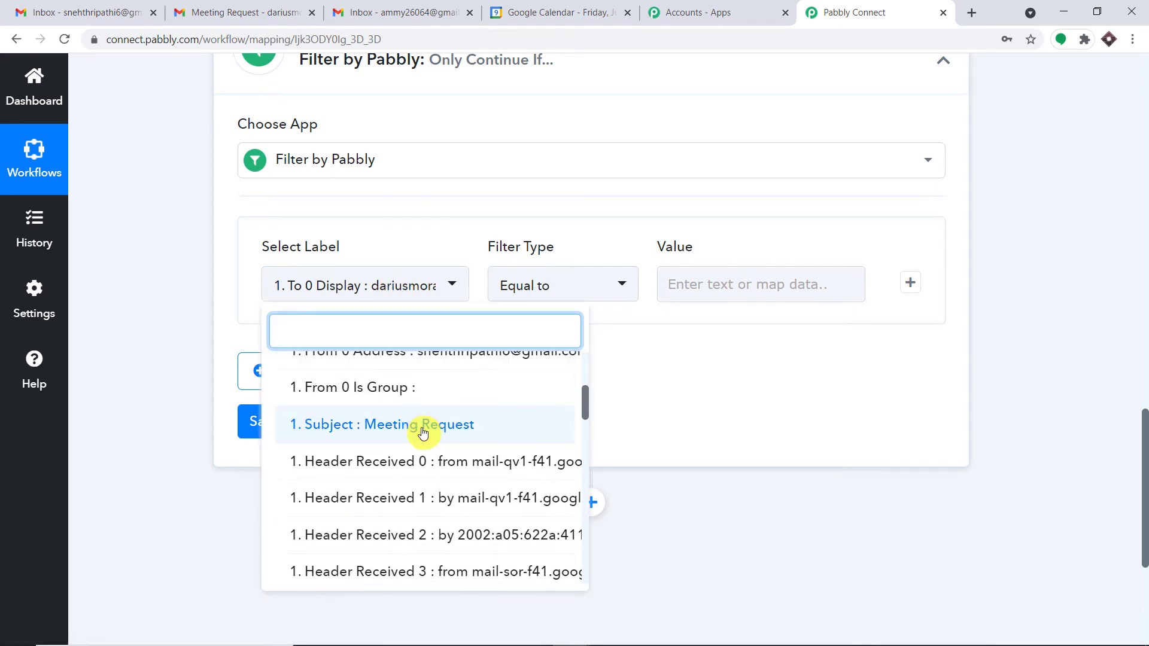
click(423, 431)
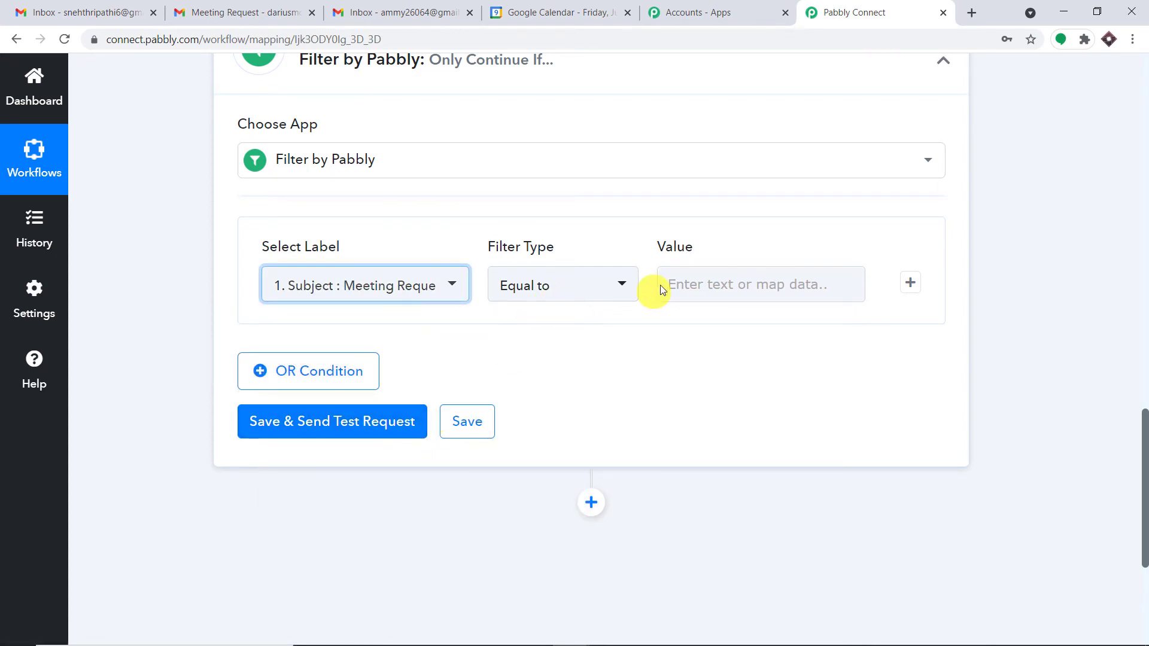
click(686, 284)
text(Meeting Request)
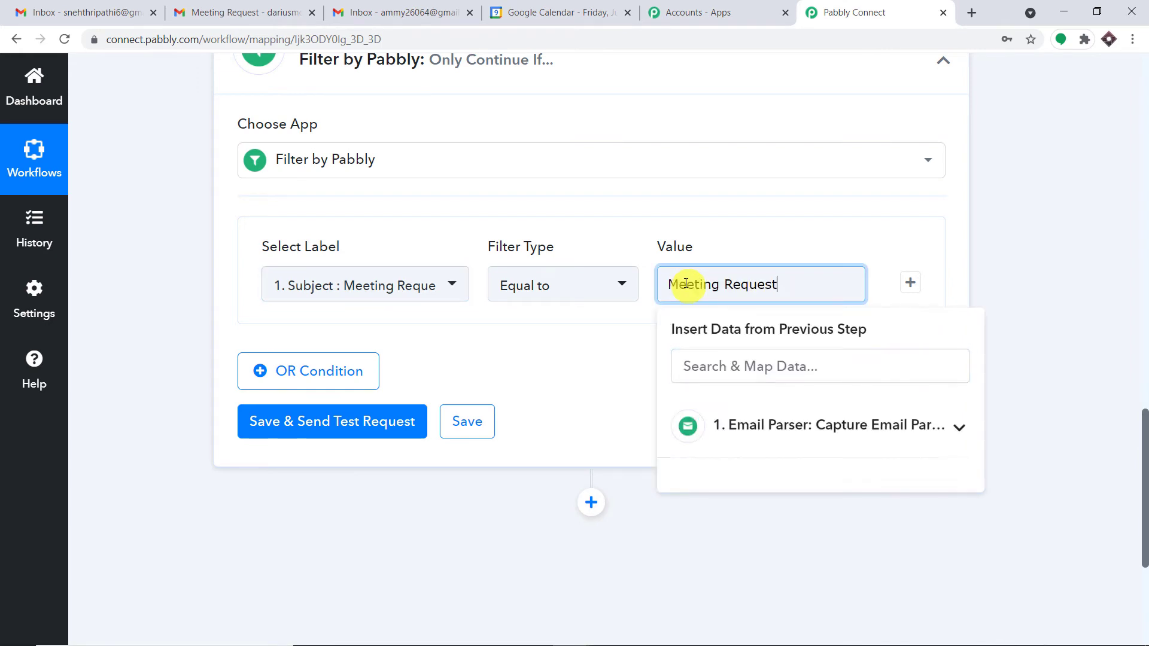
click(1040, 235)
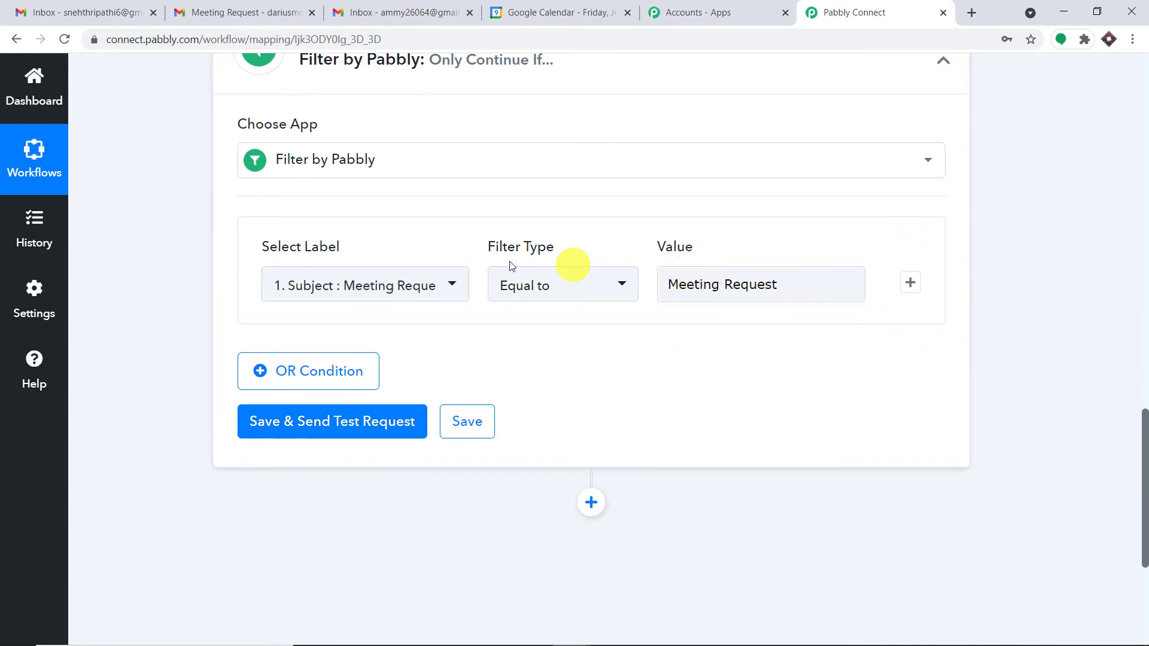
click(744, 290)
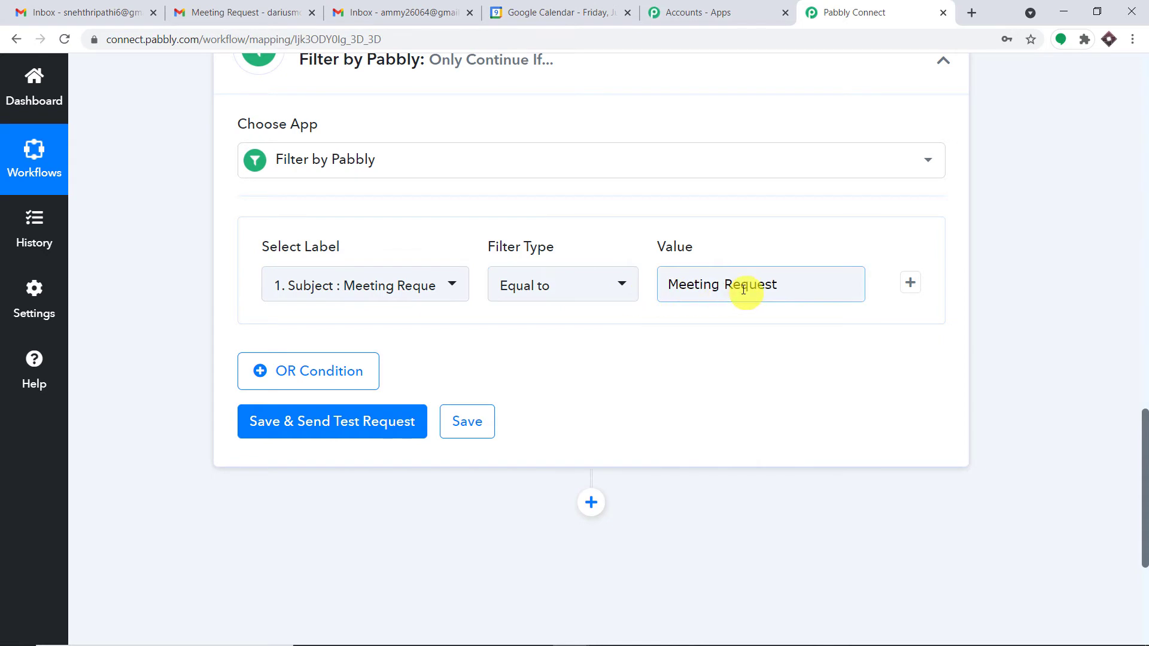
click(718, 311)
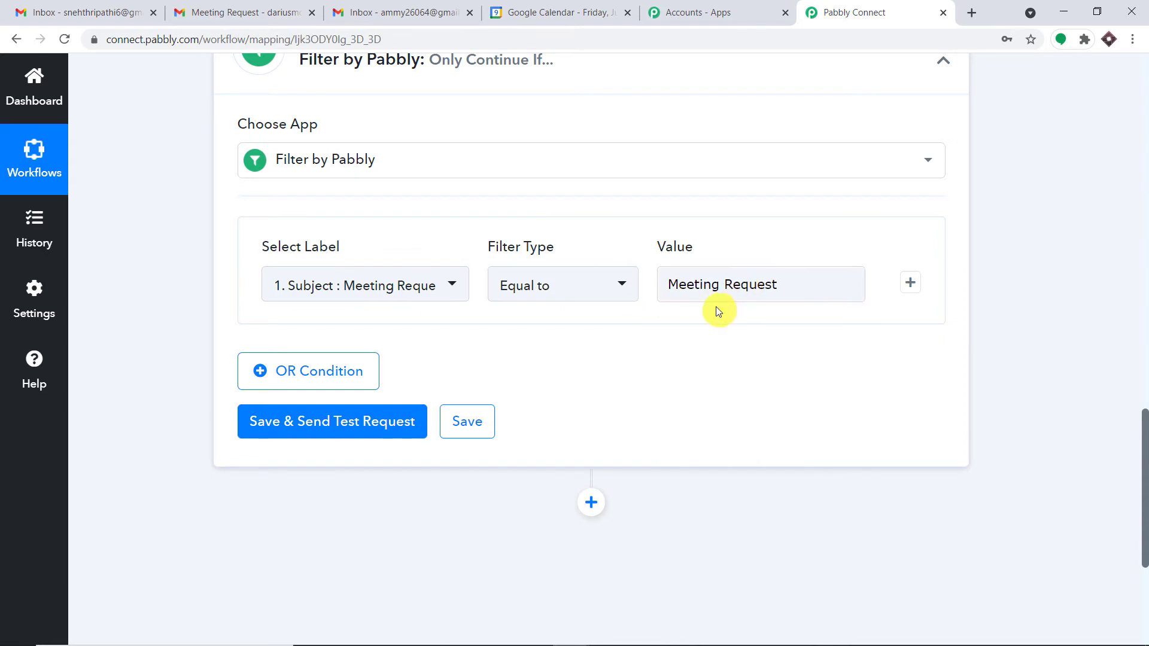
scroll(703, 317, down, 3)
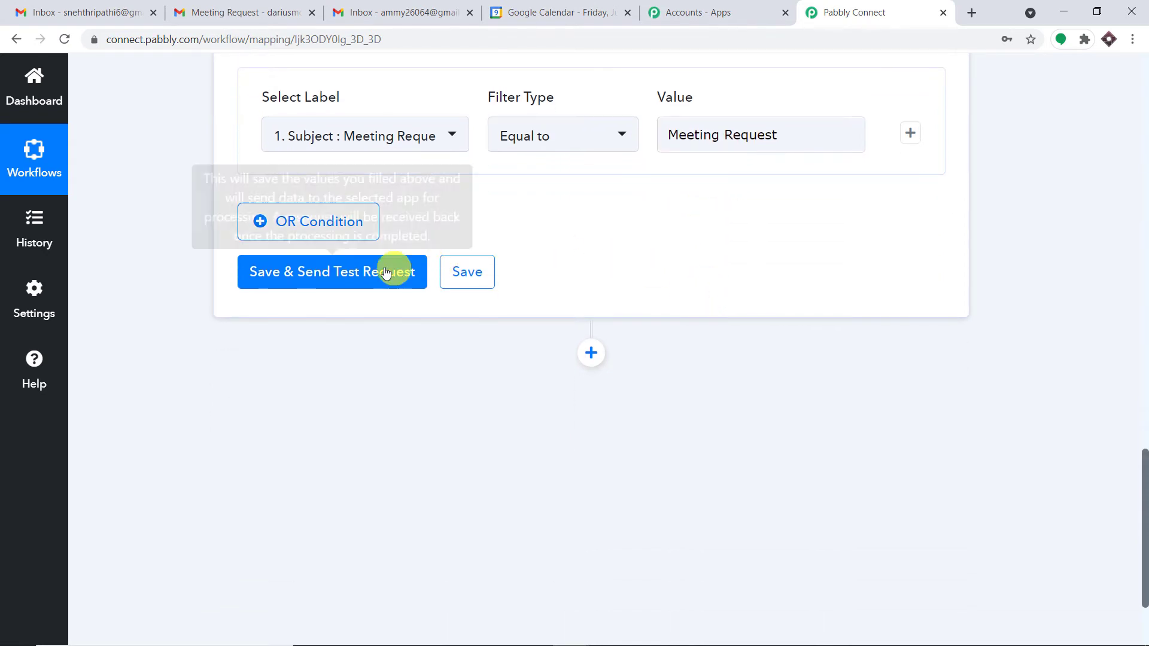
Save and test the filter, confirming Status 'success' with 'Condition is true'
click(371, 275)
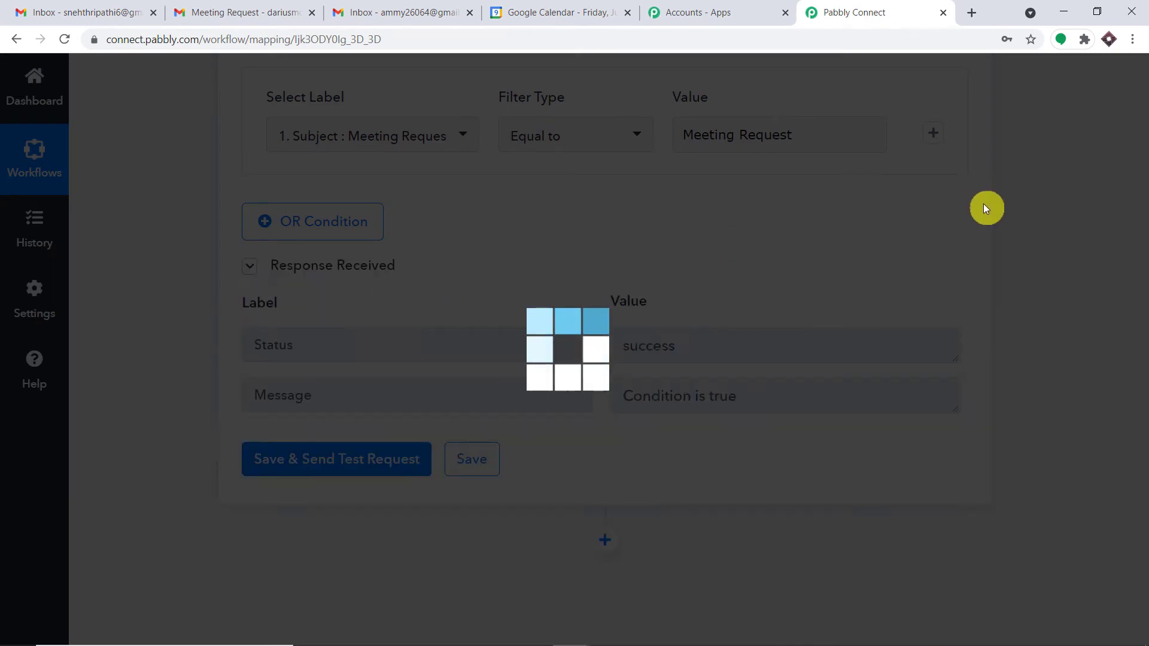
scroll(819, 271, down, 3)
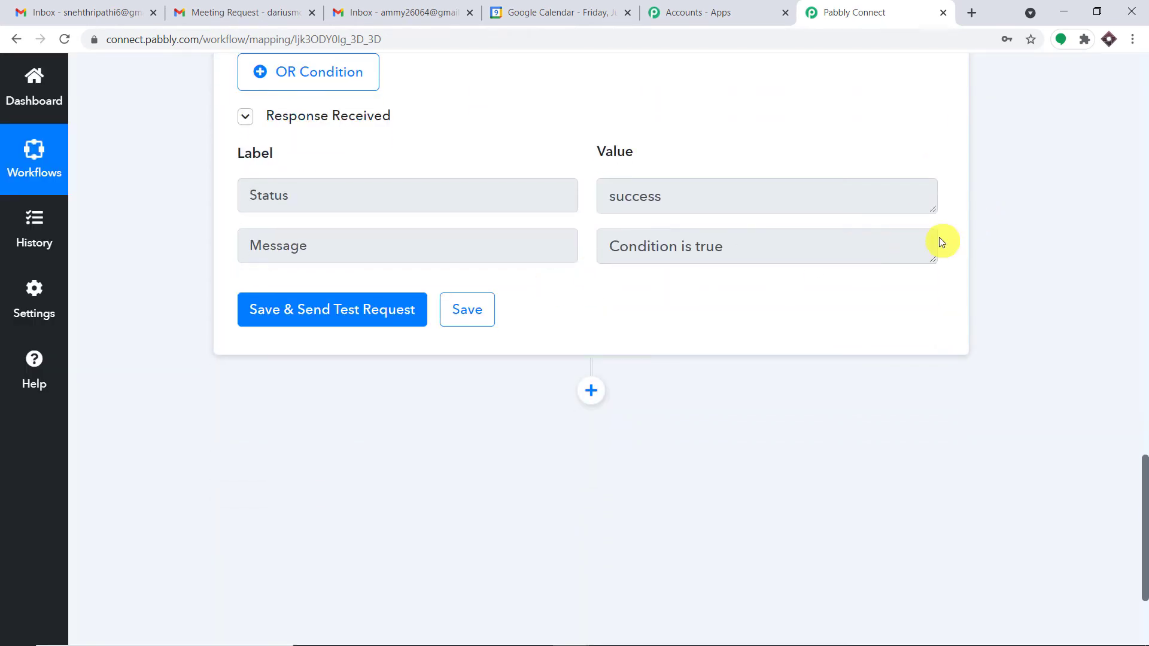
scroll(939, 241, up, 4)
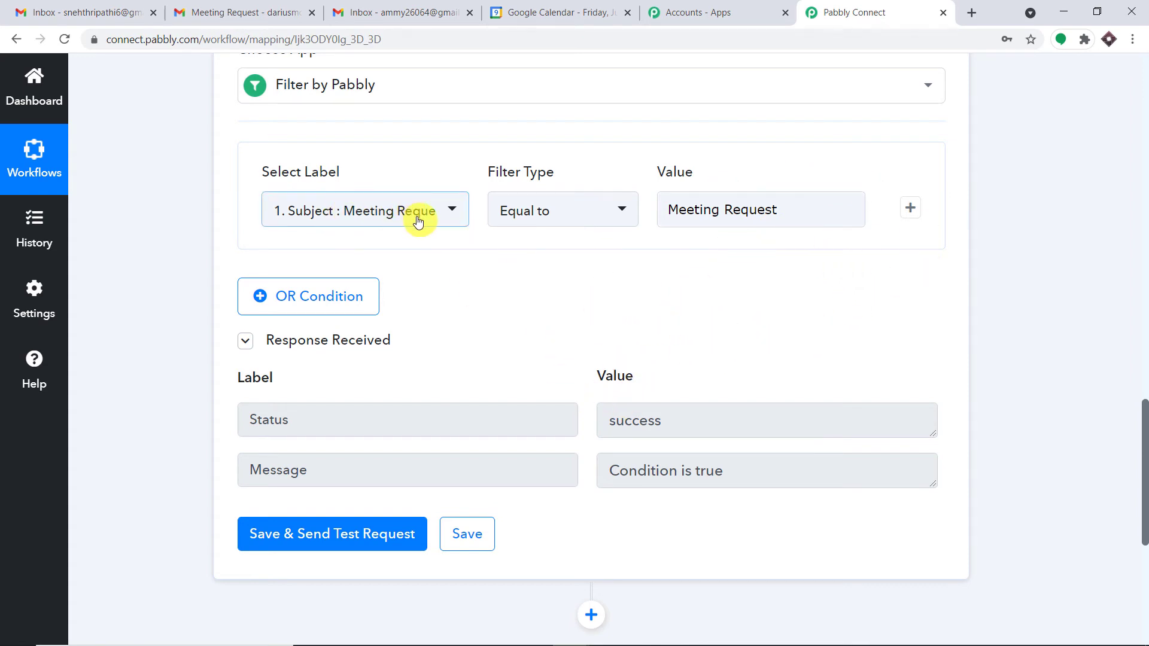
scroll(646, 331, down, 3)
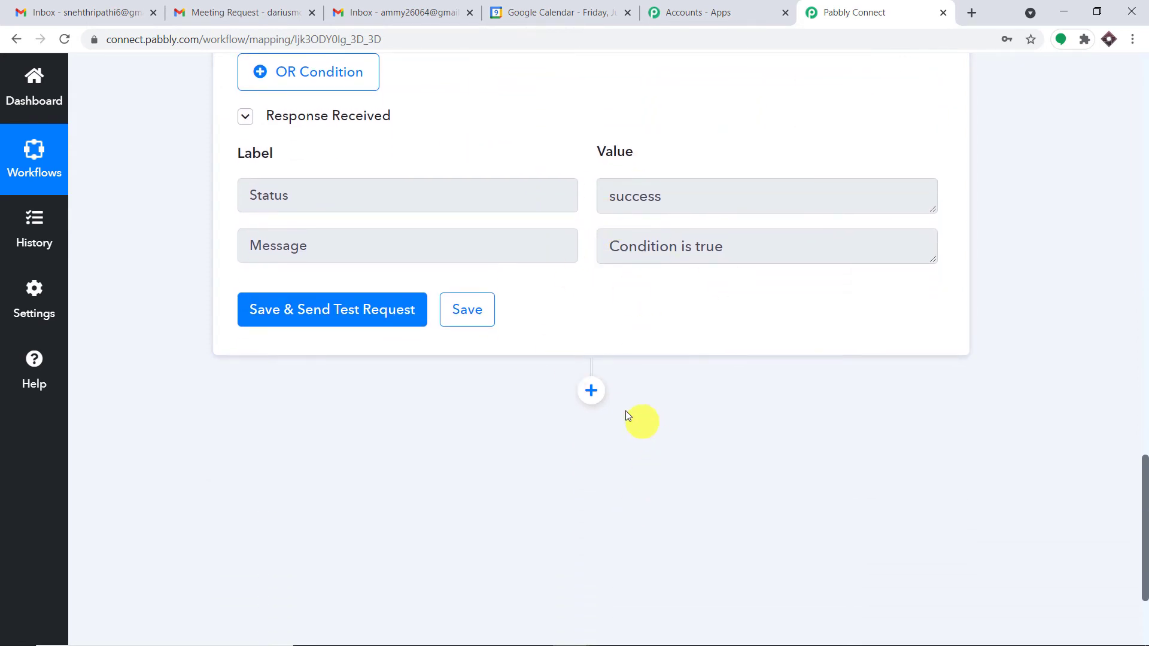
scroll(629, 389, down, 1)
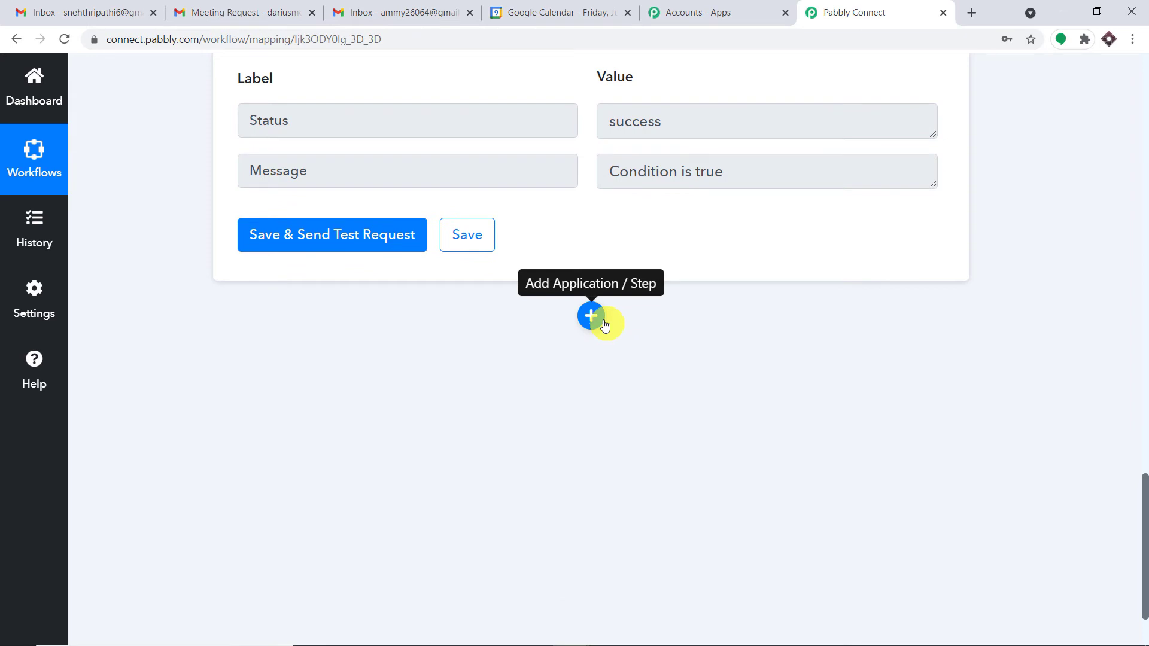
Add a Google Meet 'Schedule a Meeting' action after the filter and start connecting an account
click(605, 323)
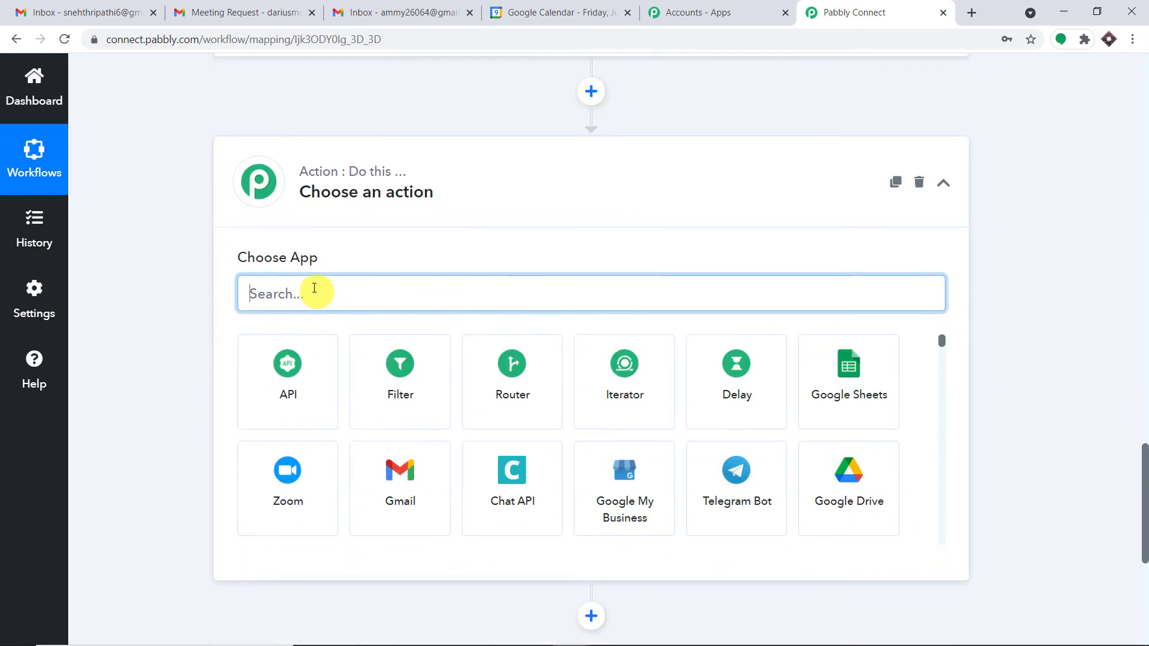
text(google)
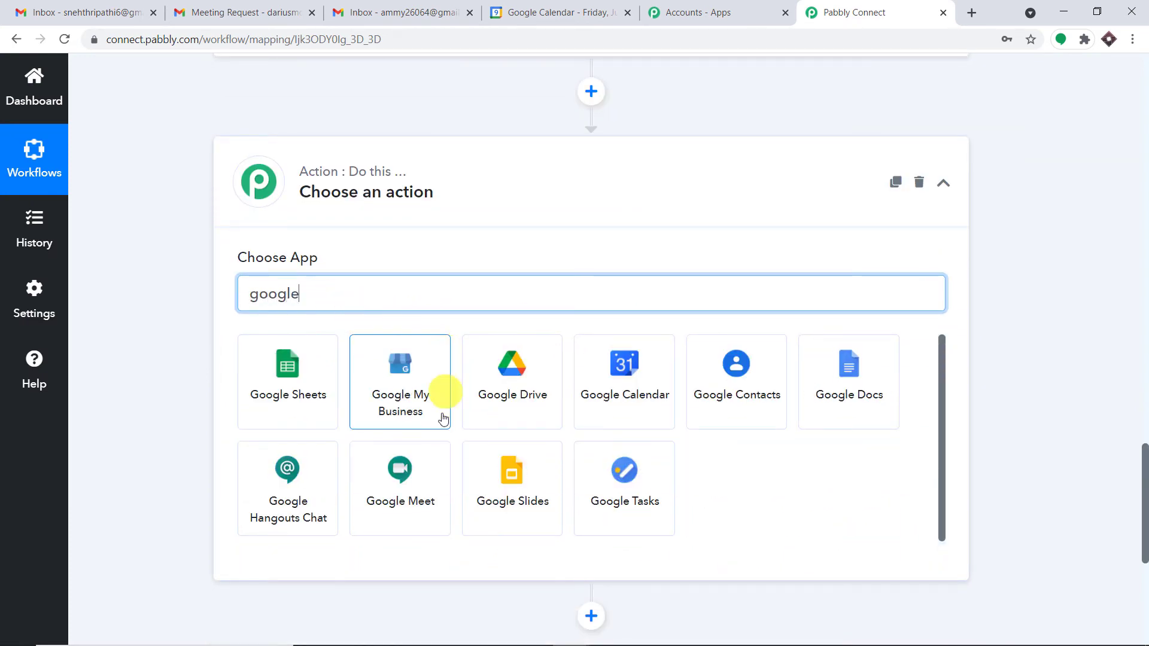
click(411, 464)
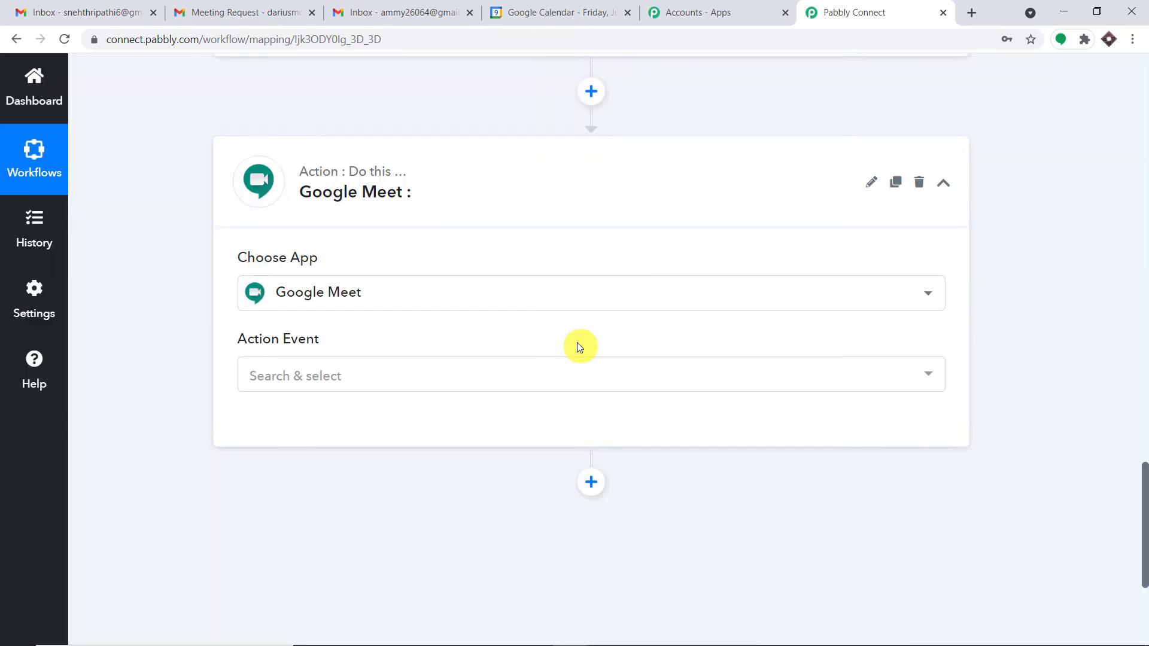
click(385, 226)
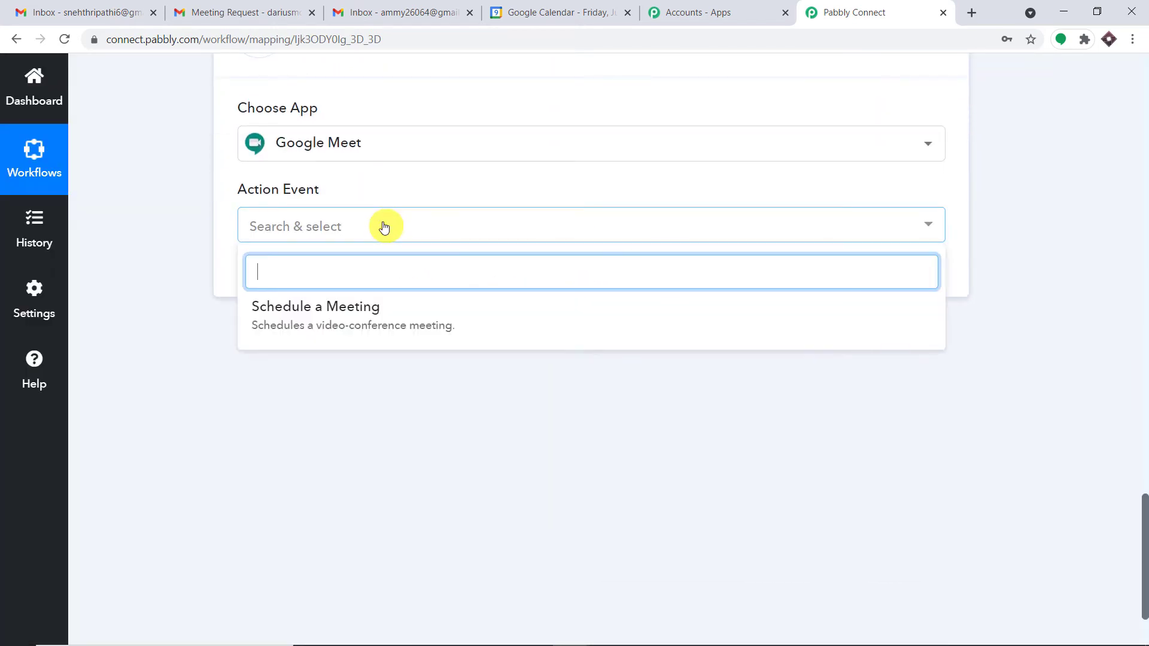
click(351, 313)
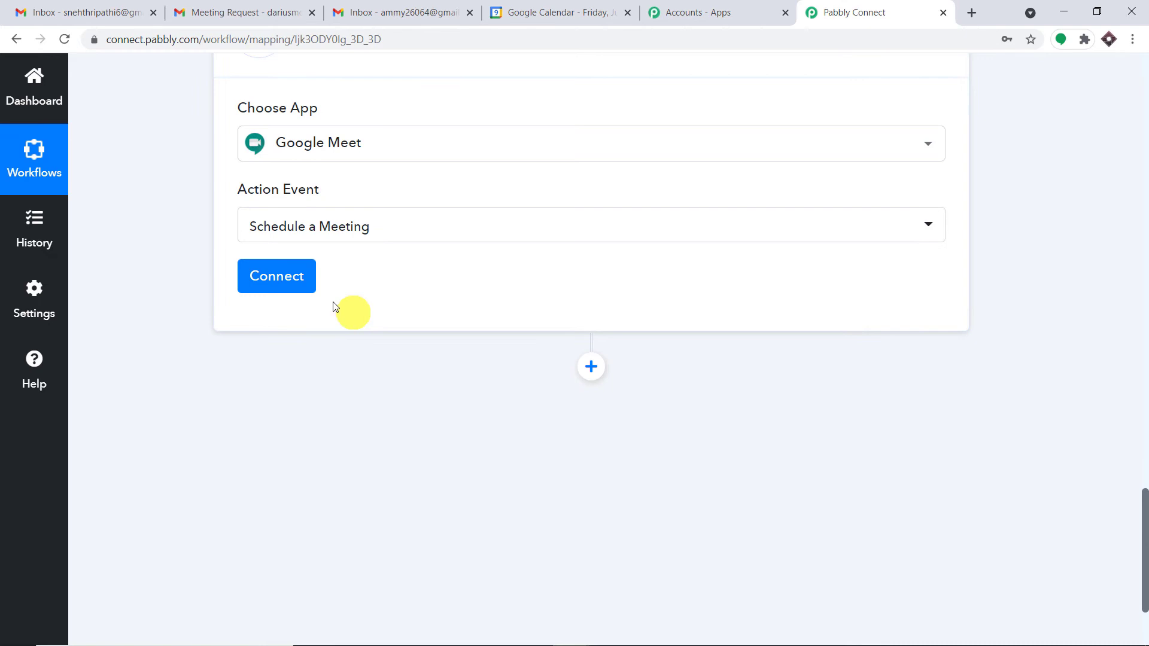
click(278, 279)
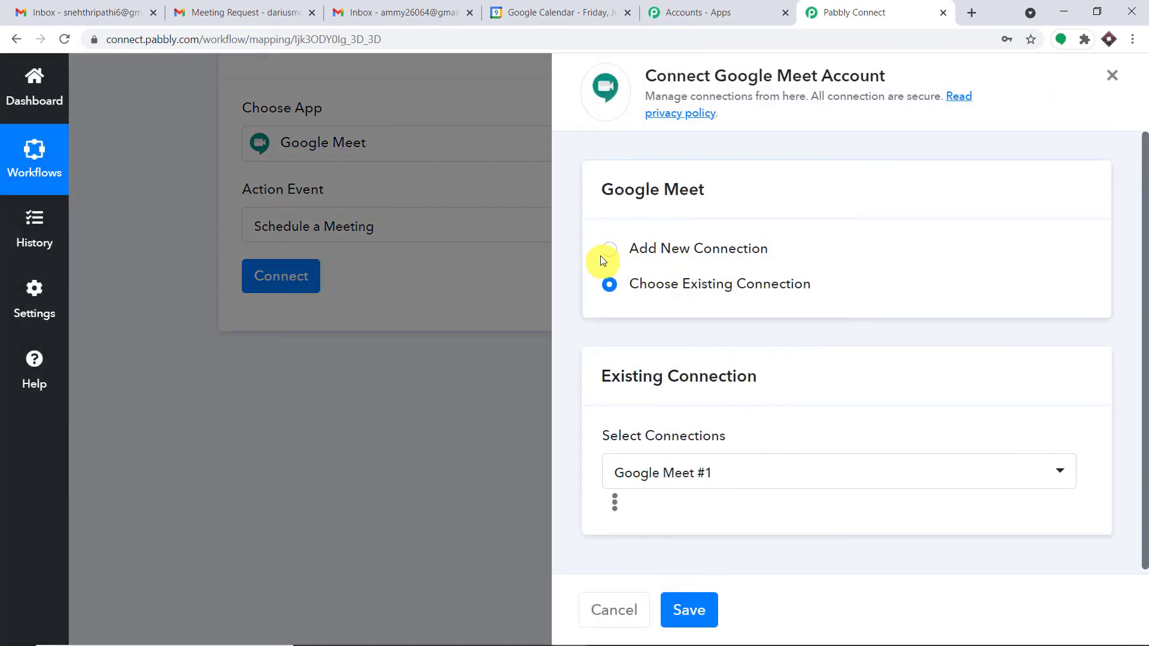
Connect a new Google account to the Google Meet step and grant it calendar access
click(608, 254)
click(692, 448)
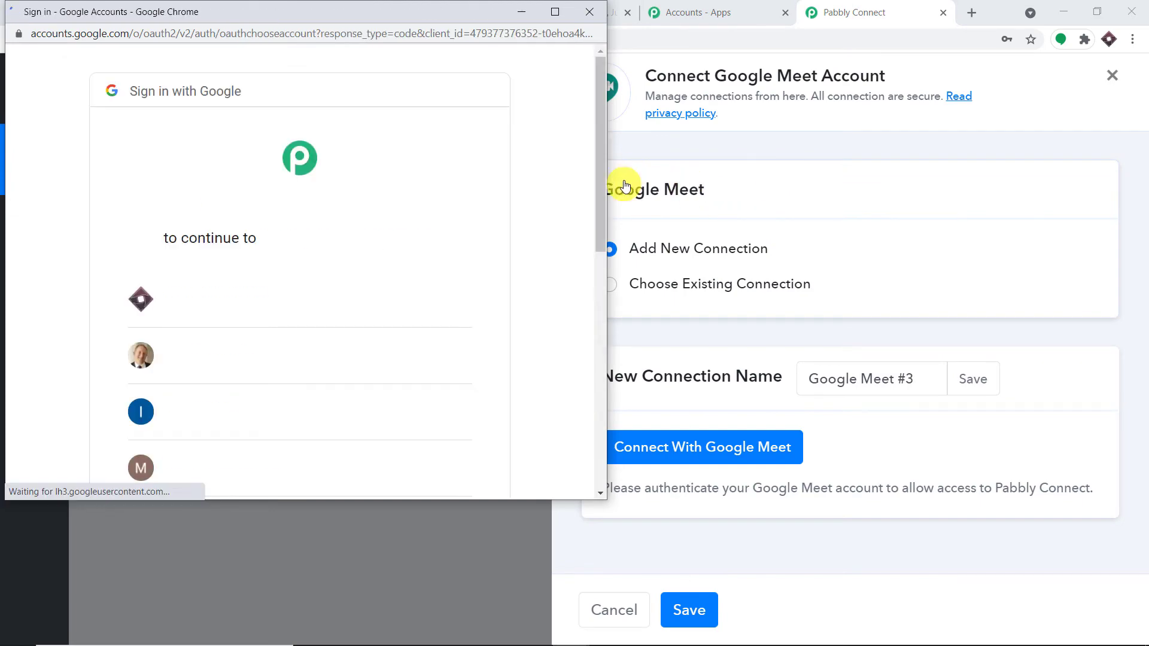
drag(411, 16, 990, 57)
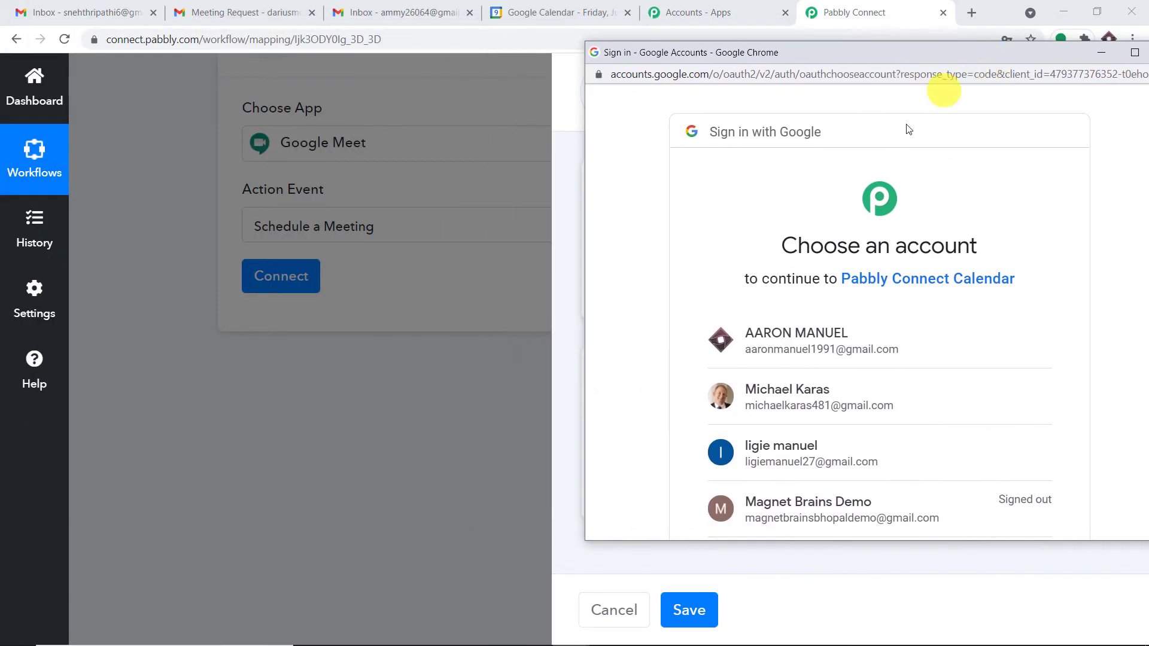
scroll(846, 288, down, 3)
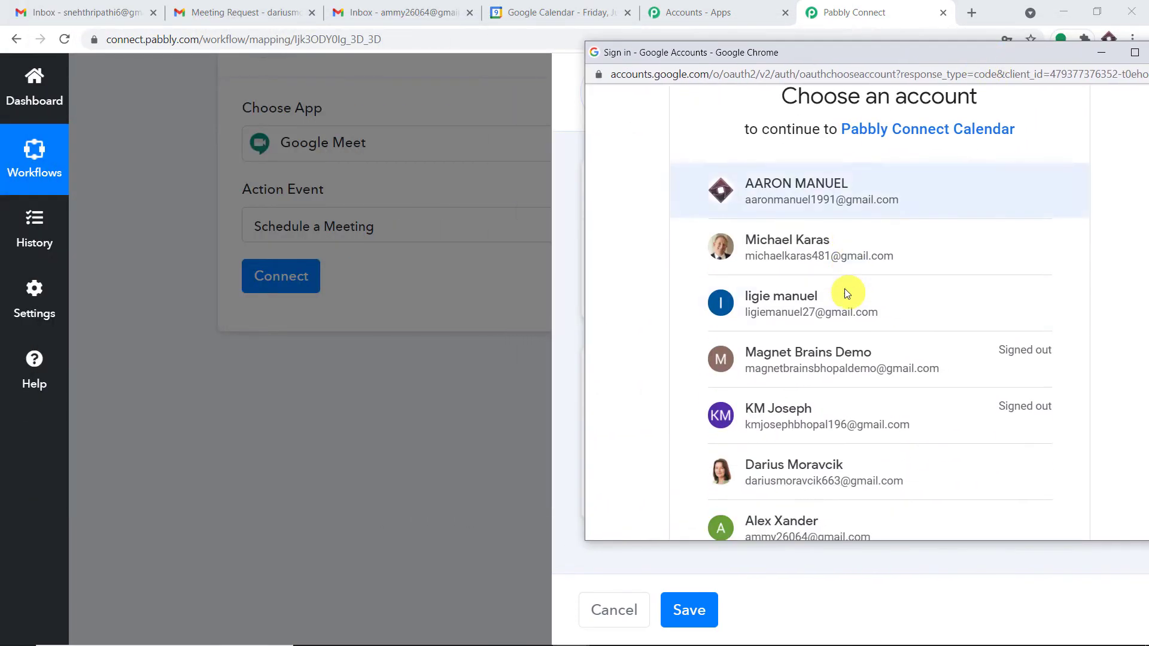
click(853, 192)
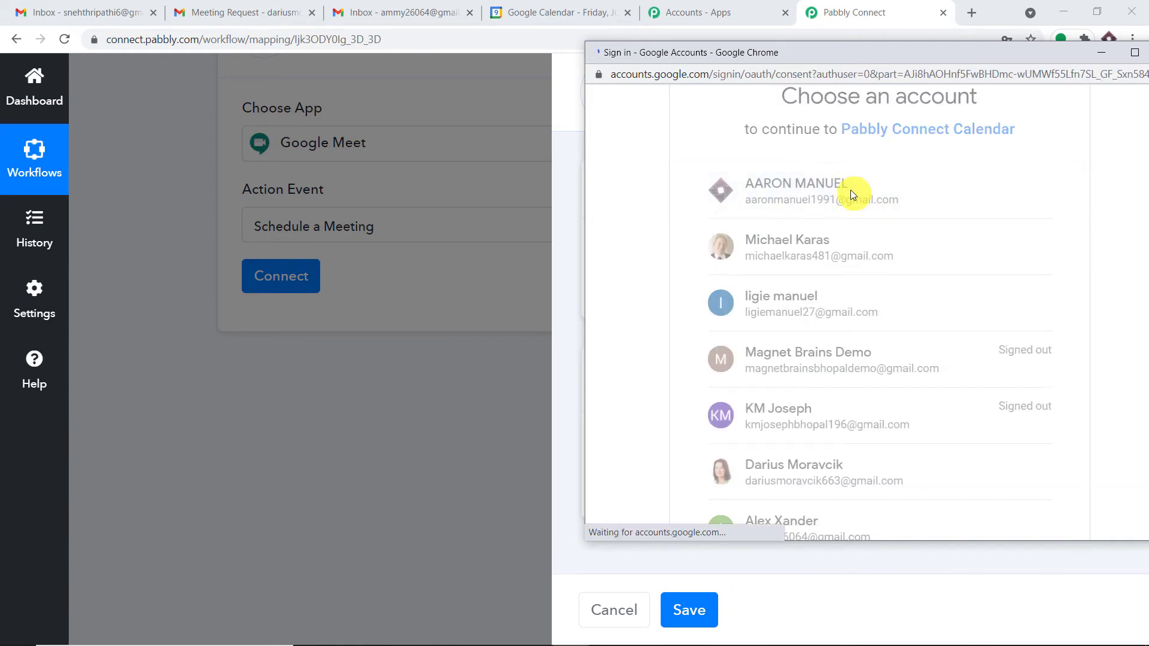
scroll(880, 231, down, 4)
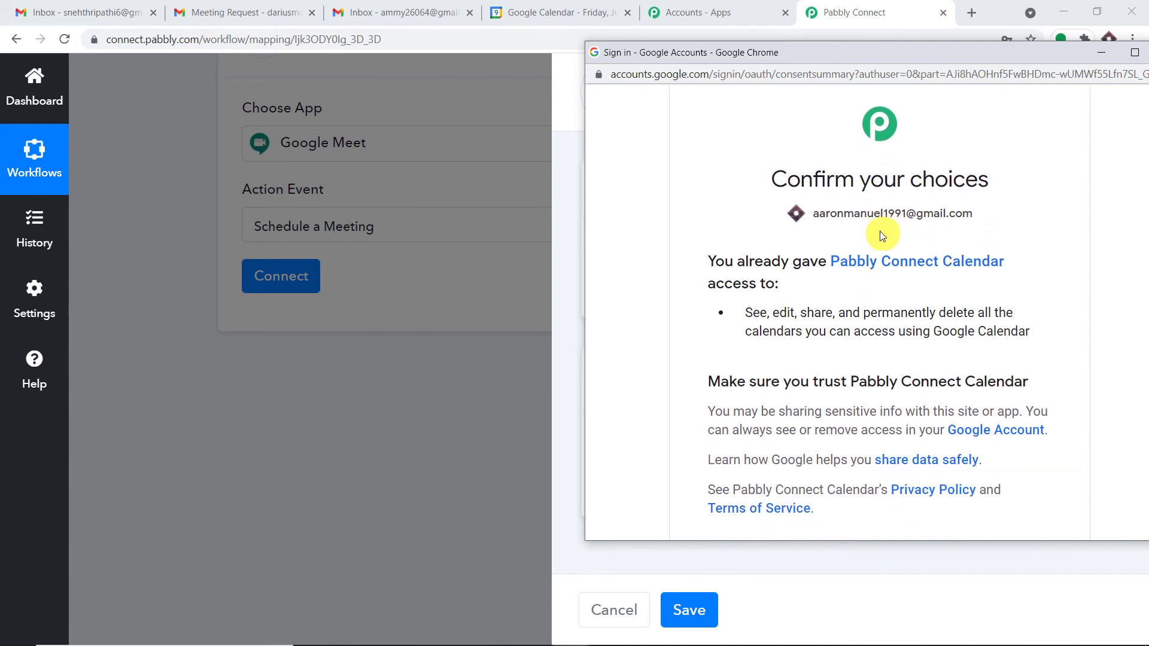
click(1037, 408)
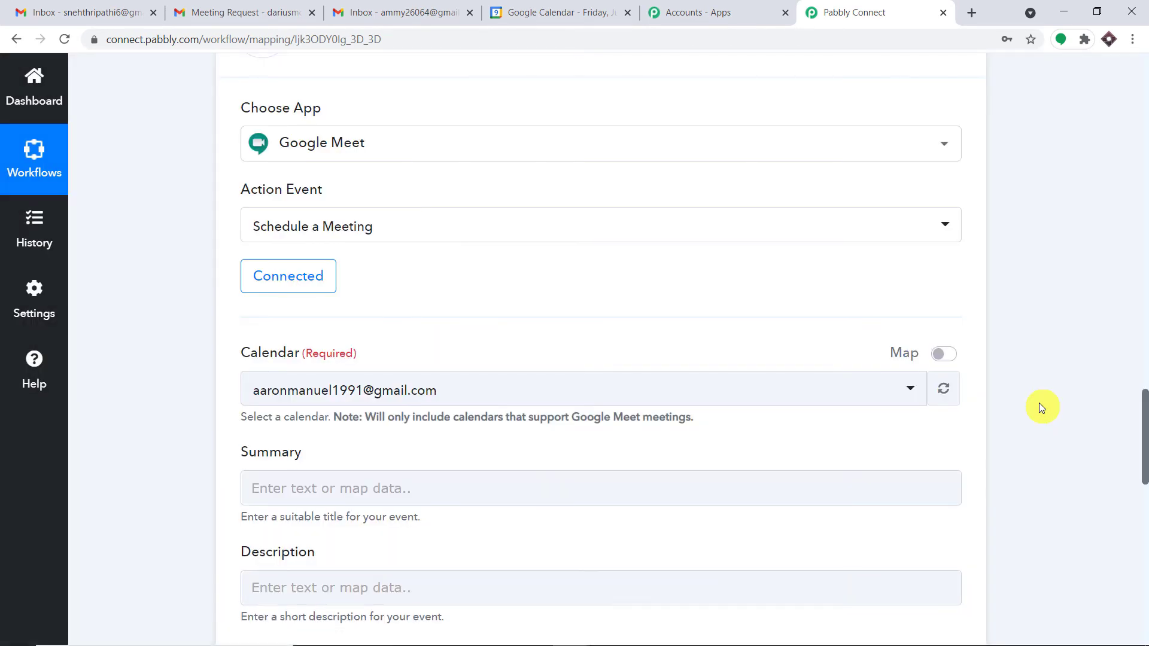
scroll(1017, 383, down, 3)
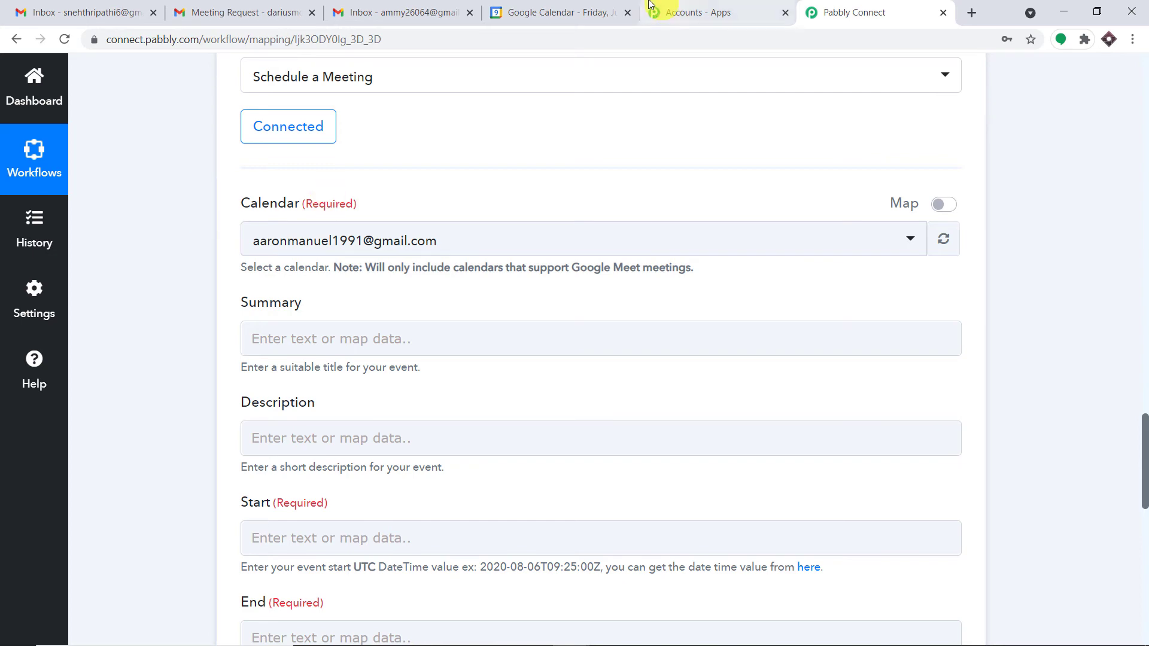
Close the Physics Classes popup, hide the Blue Book calendar and show the Events calendar
click(533, 13)
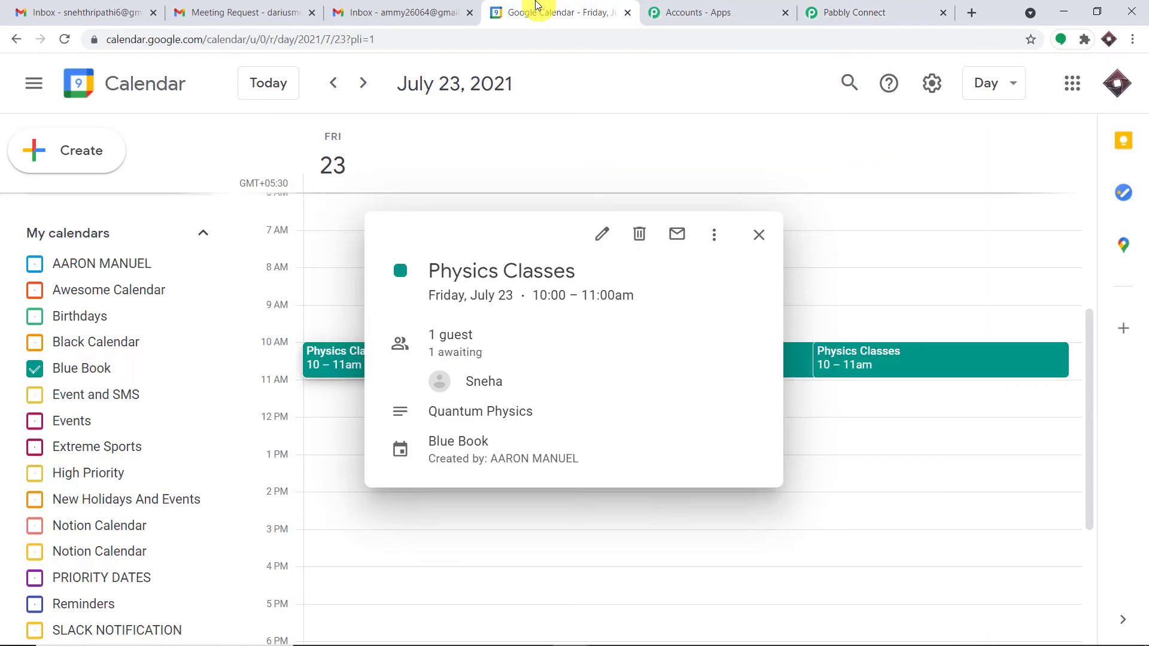
click(759, 235)
scroll(136, 359, down, 4)
scroll(134, 383, down, 1)
scroll(125, 407, up, 6)
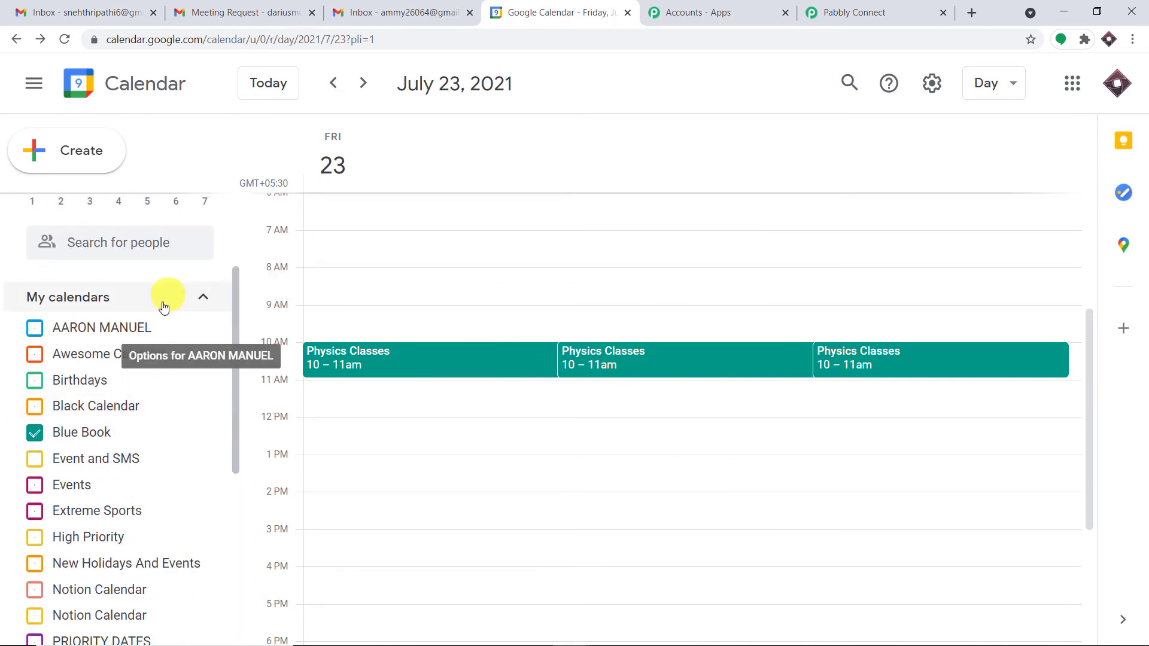
click(36, 433)
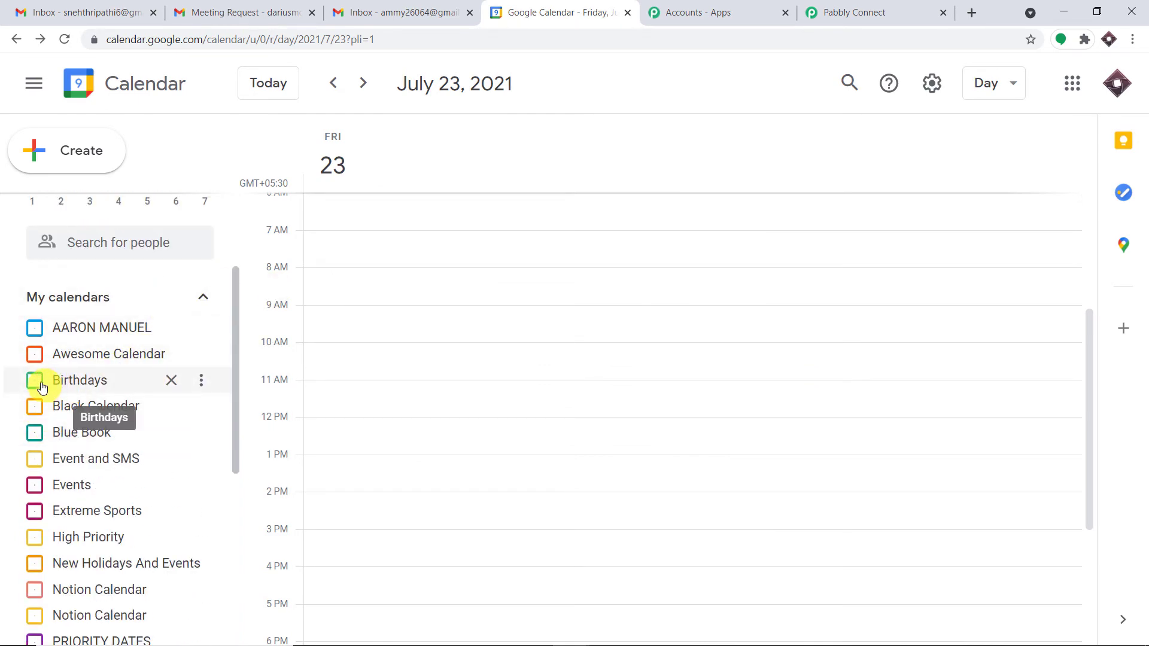
scroll(44, 386, down, 1)
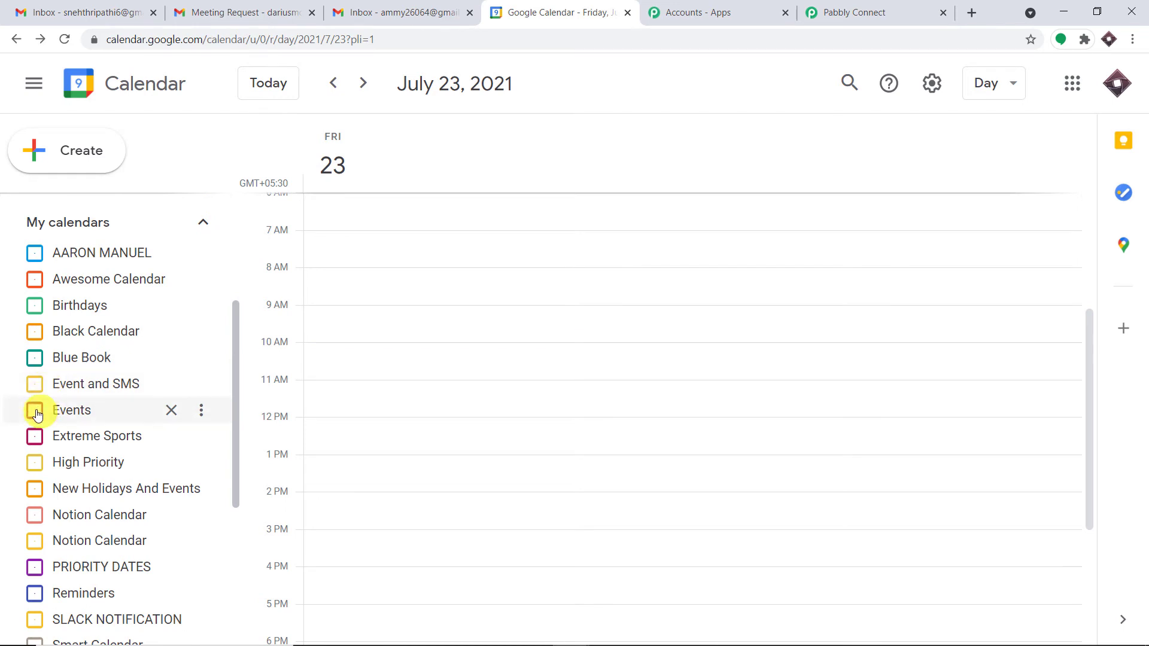
click(36, 411)
click(914, 7)
Choose Events as the meeting's calendar
click(501, 241)
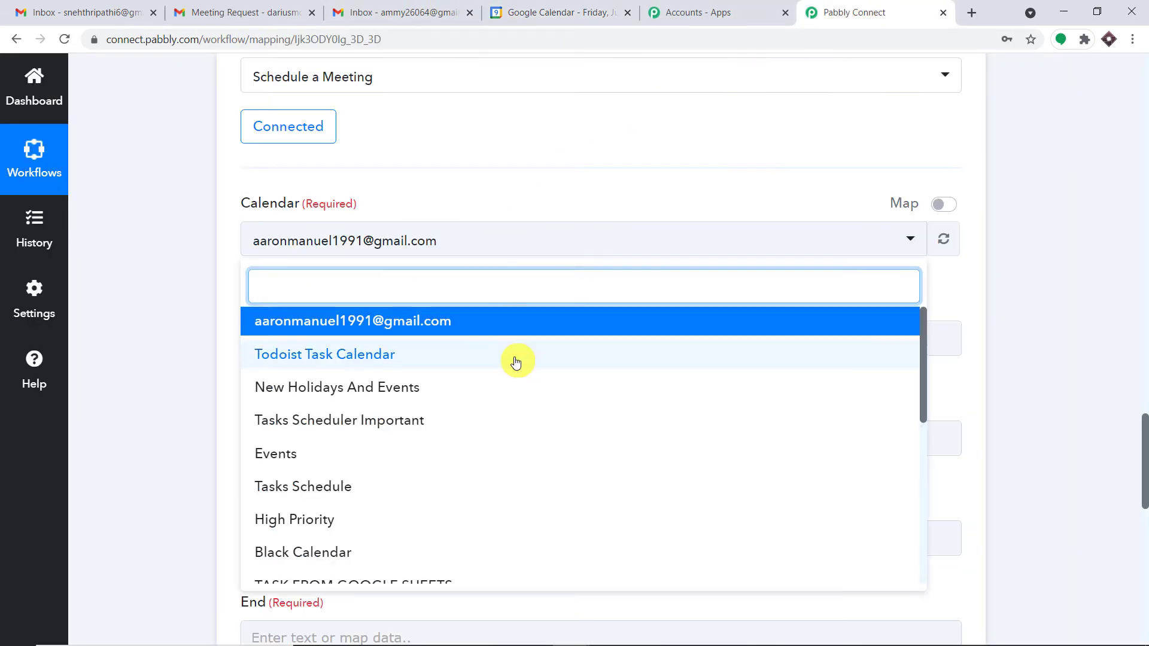
scroll(516, 362, down, 2)
click(461, 377)
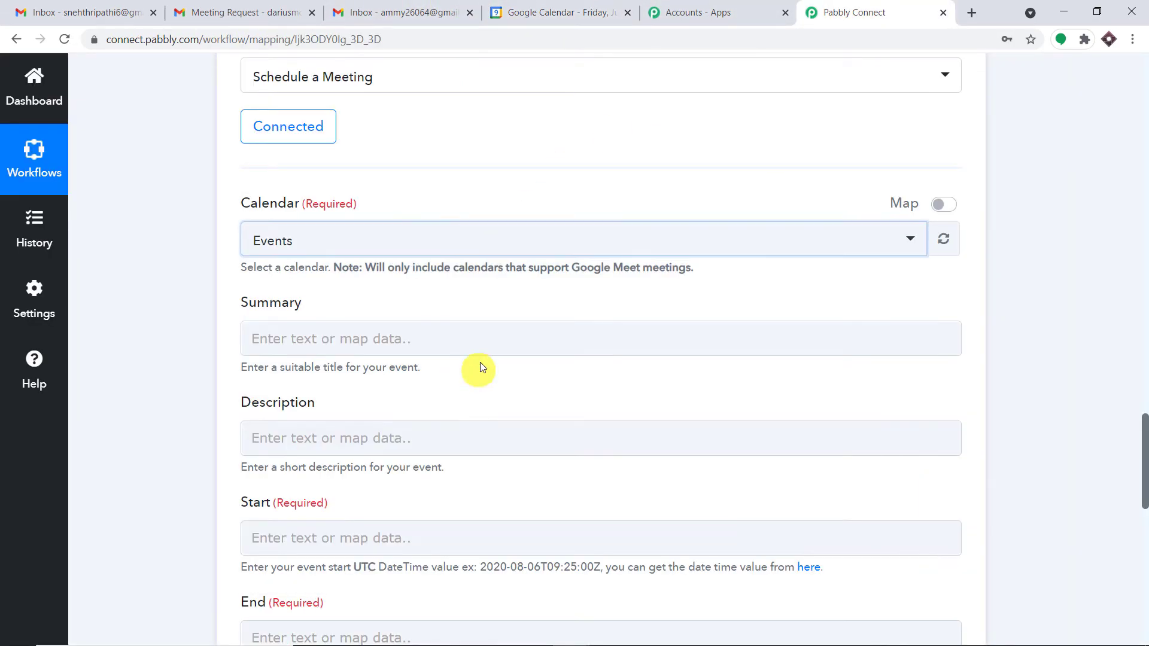
click(1025, 171)
scroll(1025, 172, down, 3)
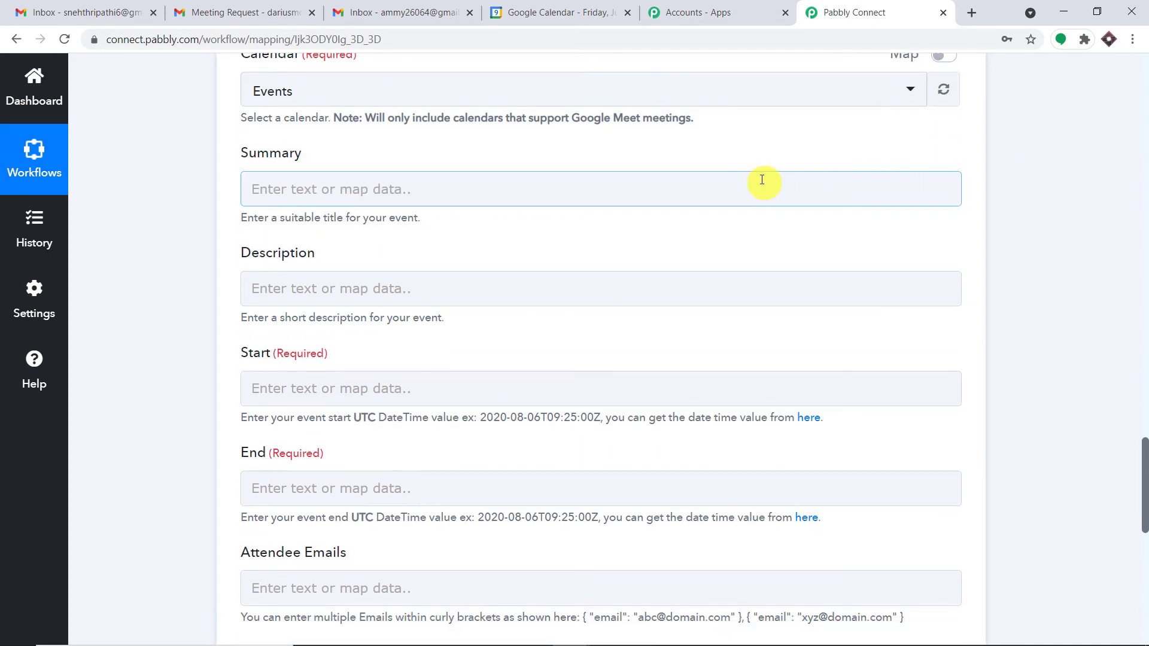
Enter 'Chemistry Lecture' as the event summary
click(720, 186)
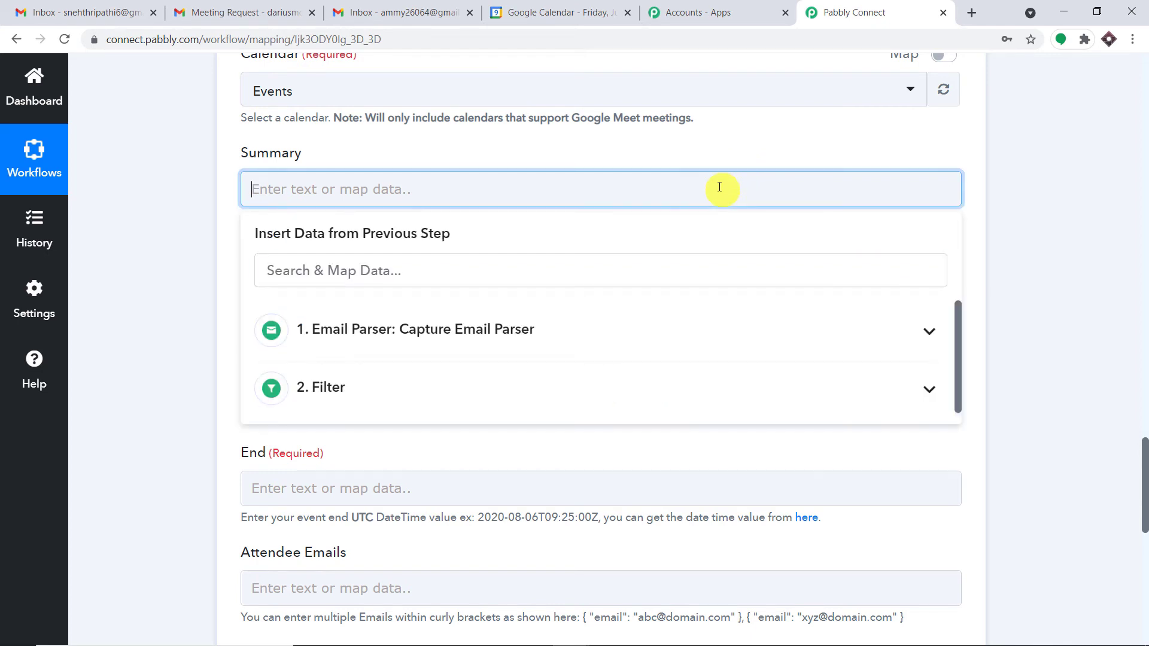
text(P)
key(BackSpace)
text(Chemi)
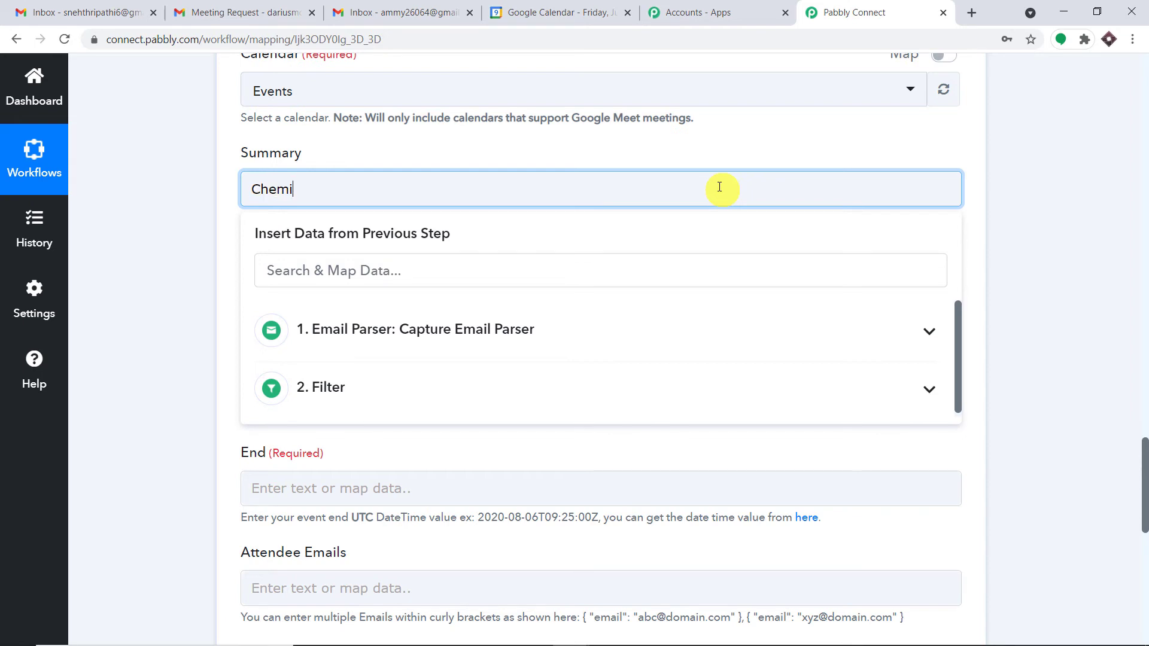
text(stry Lecture)
Enter 'Doubt Solving Classes' as the event description
click(667, 153)
click(441, 274)
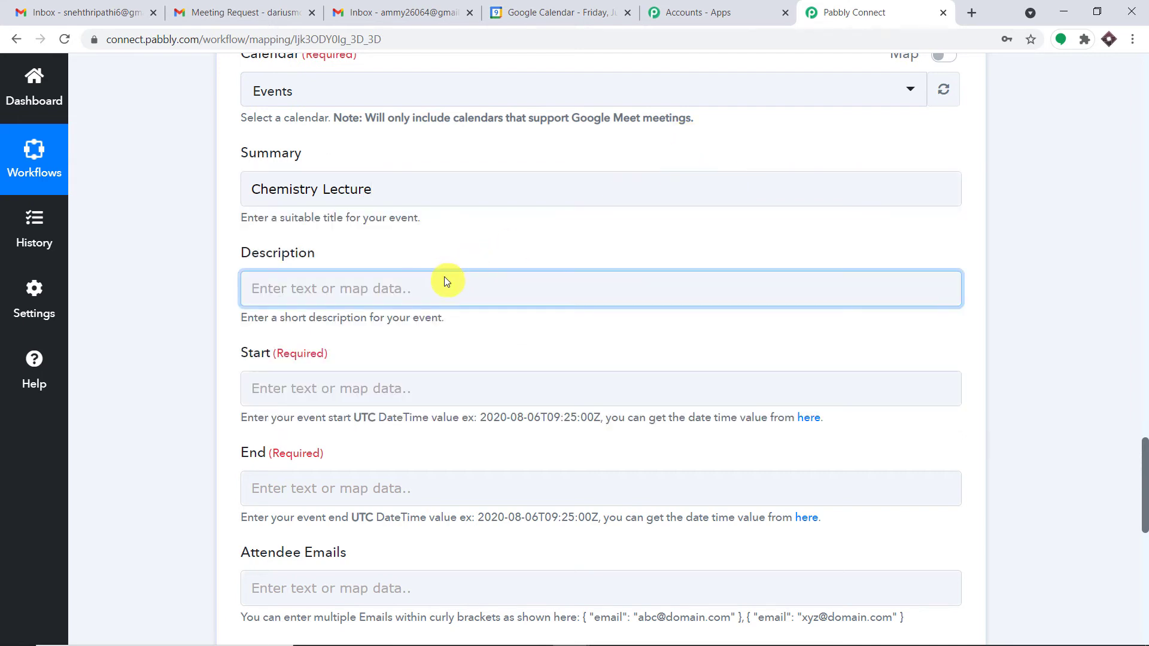
click(444, 281)
text(Do)
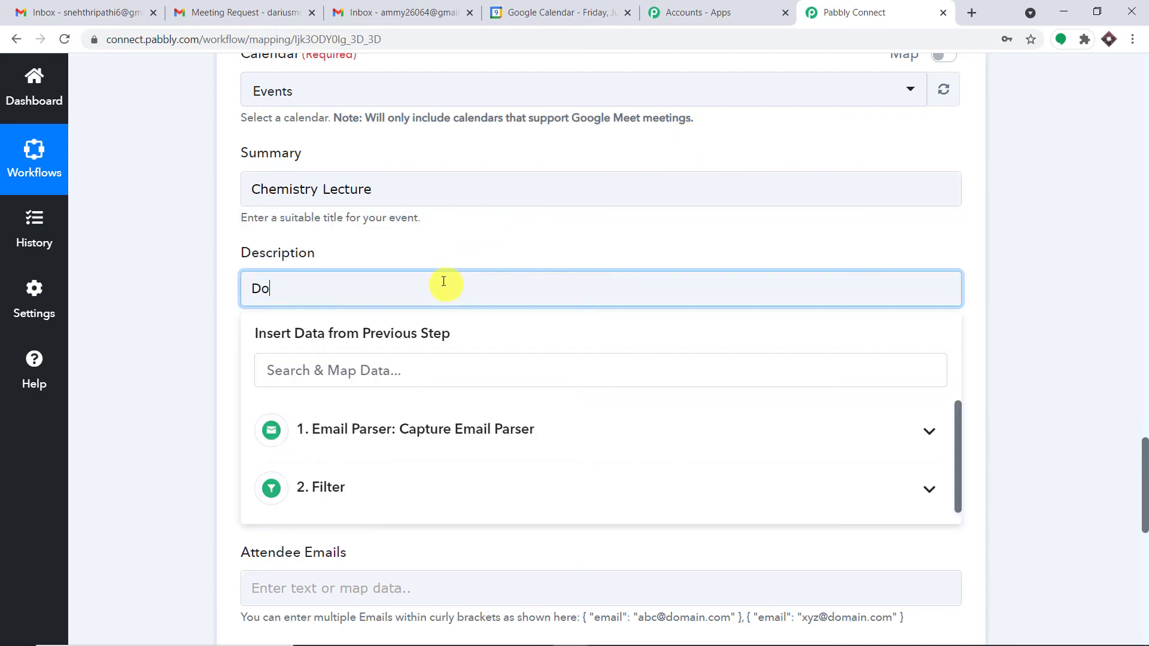
text(ubt Solving Classes)
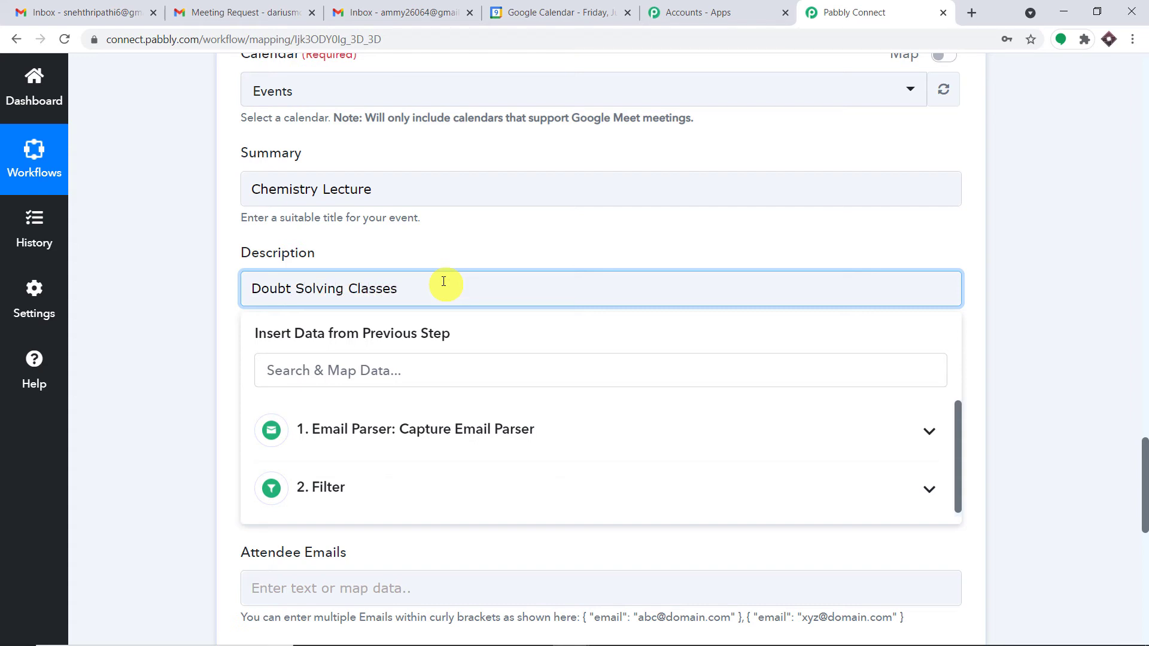
click(498, 251)
scroll(498, 251, down, 3)
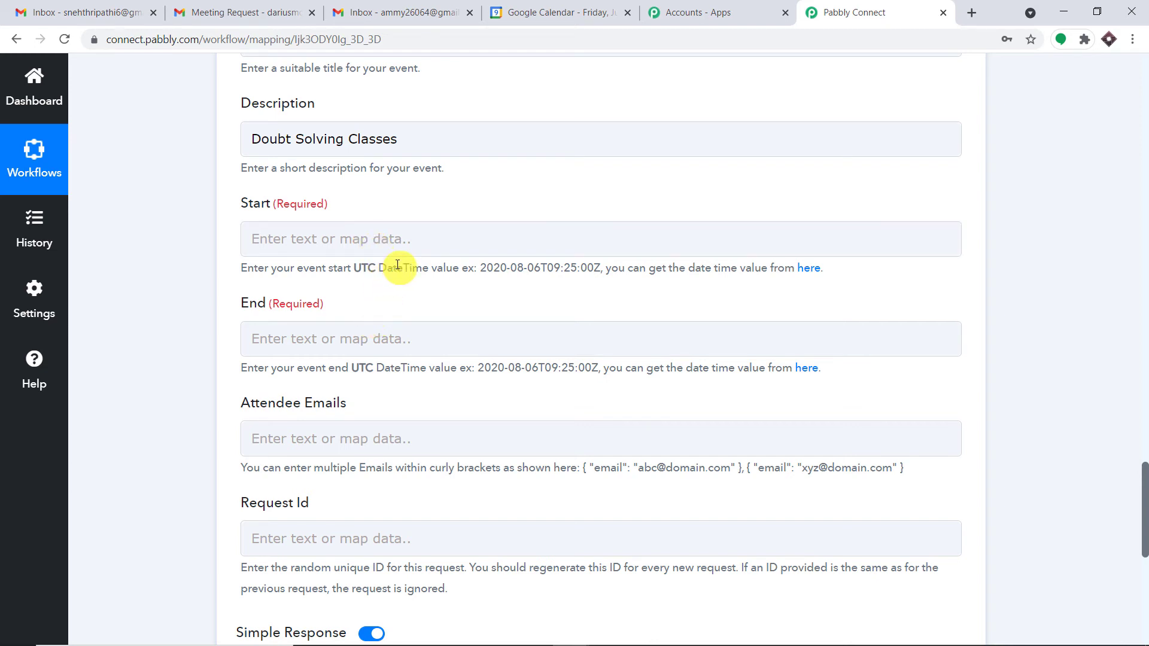
Advance Google Calendar to Thursday, July 29 and draft an event in the 9:30 slot
click(542, 12)
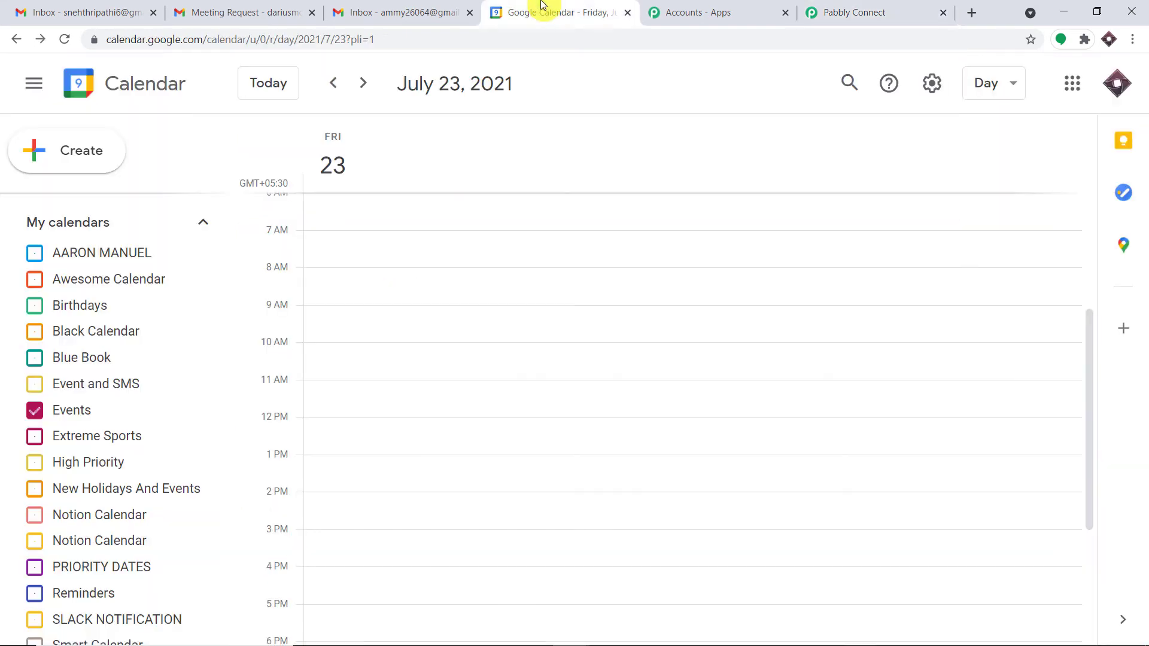
click(365, 84)
click(364, 84)
click(365, 84)
click(364, 84)
click(364, 83)
click(365, 84)
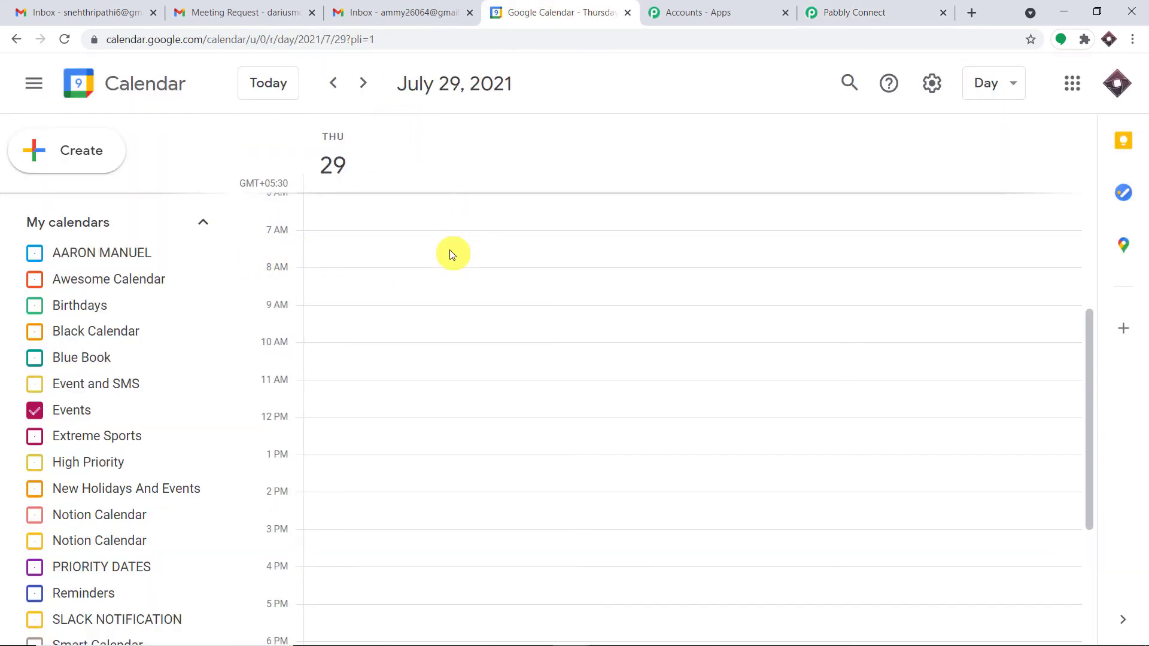
scroll(450, 250, up, 2)
scroll(452, 255, down, 3)
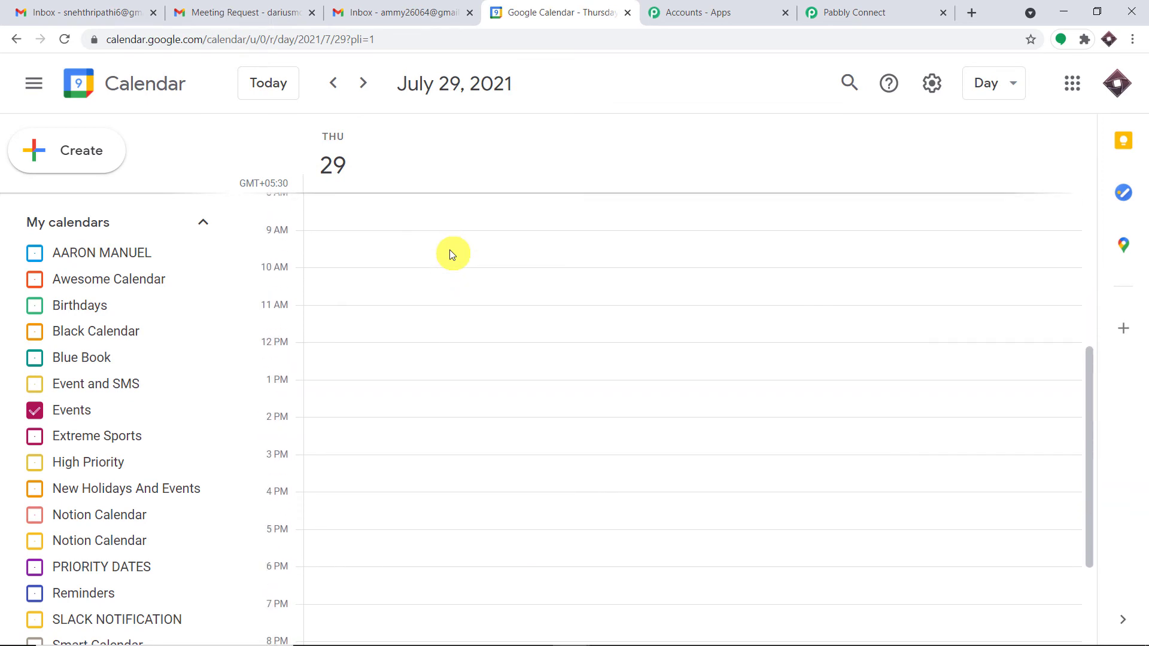
click(404, 261)
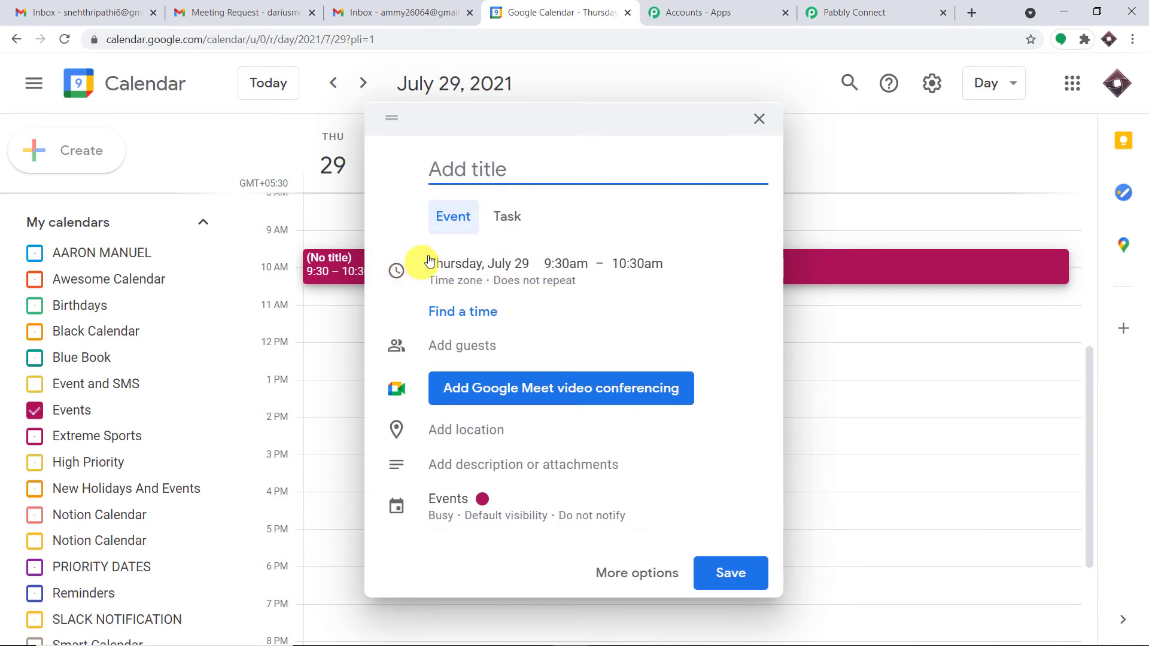
Change the draft event's start time to 10:30am, ending at 11:30am
click(554, 264)
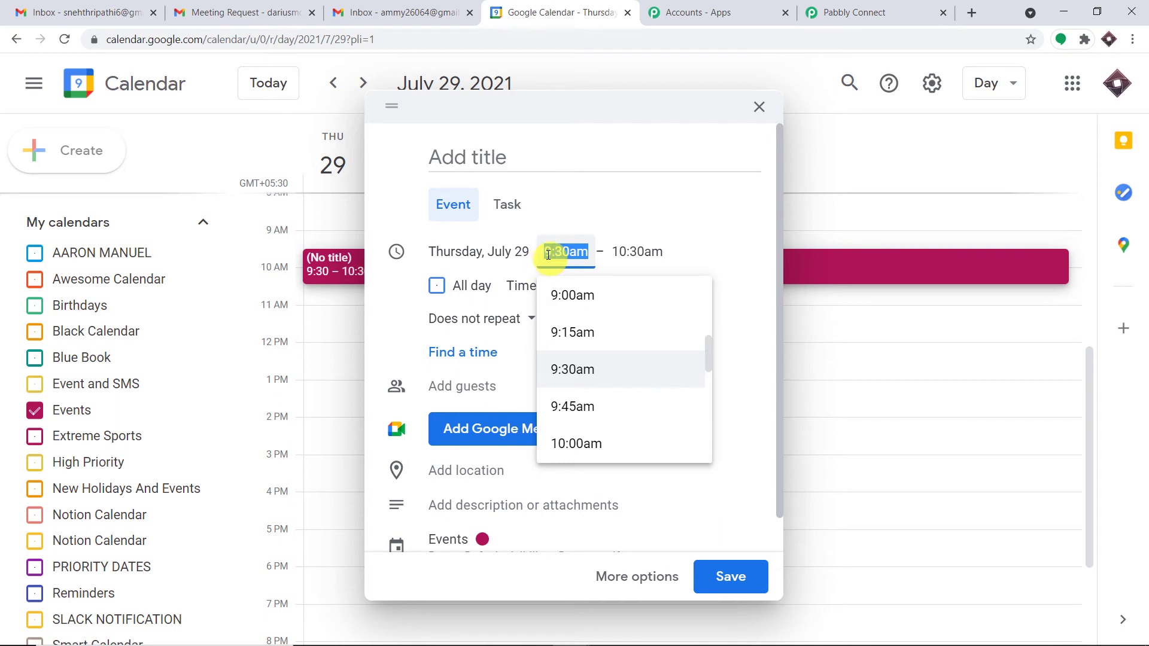
click(548, 256)
key(BackSpace)
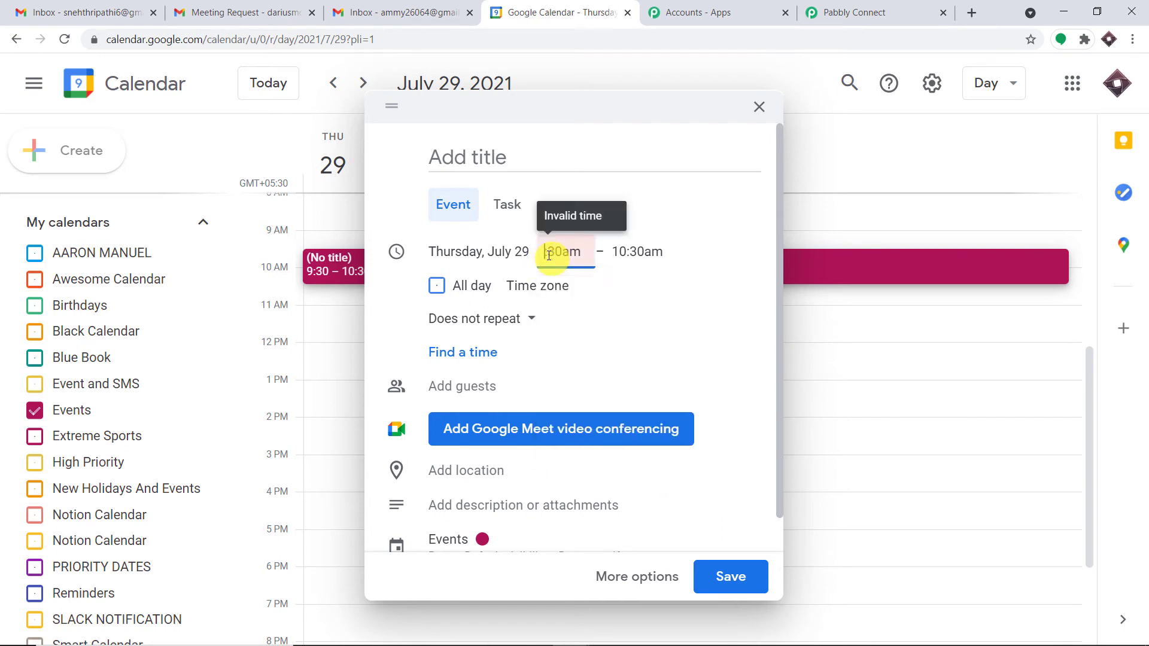
text(10)
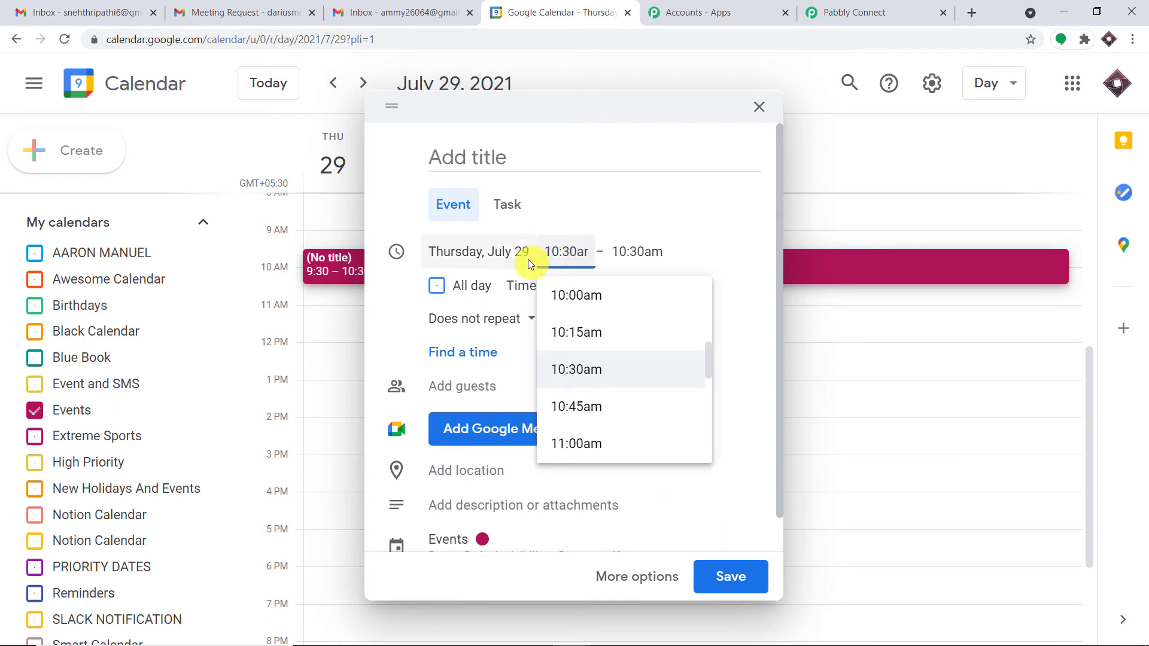
click(622, 250)
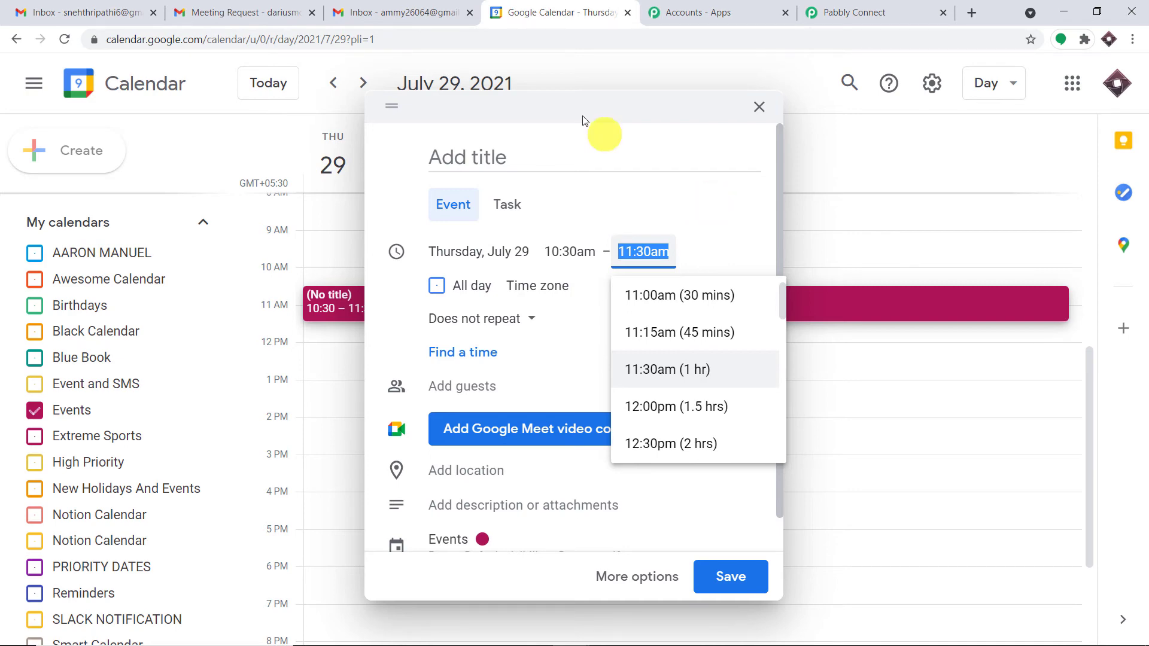
Copy the example DateTime from the Start help text into the Start field
click(847, 12)
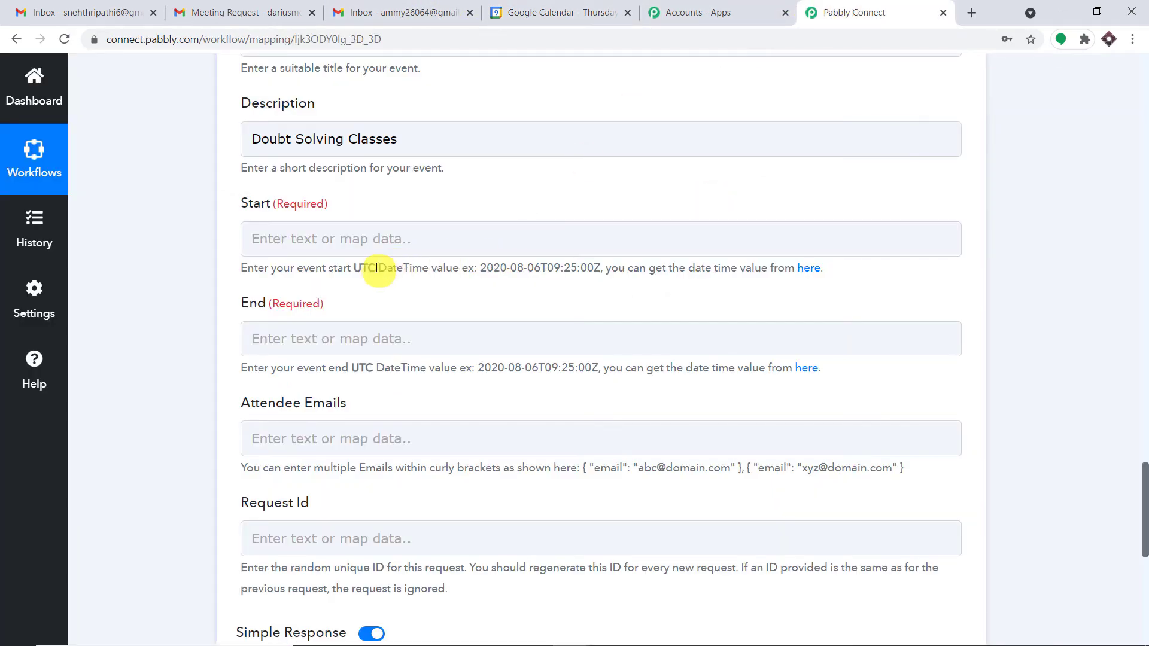
drag(601, 269, 480, 270)
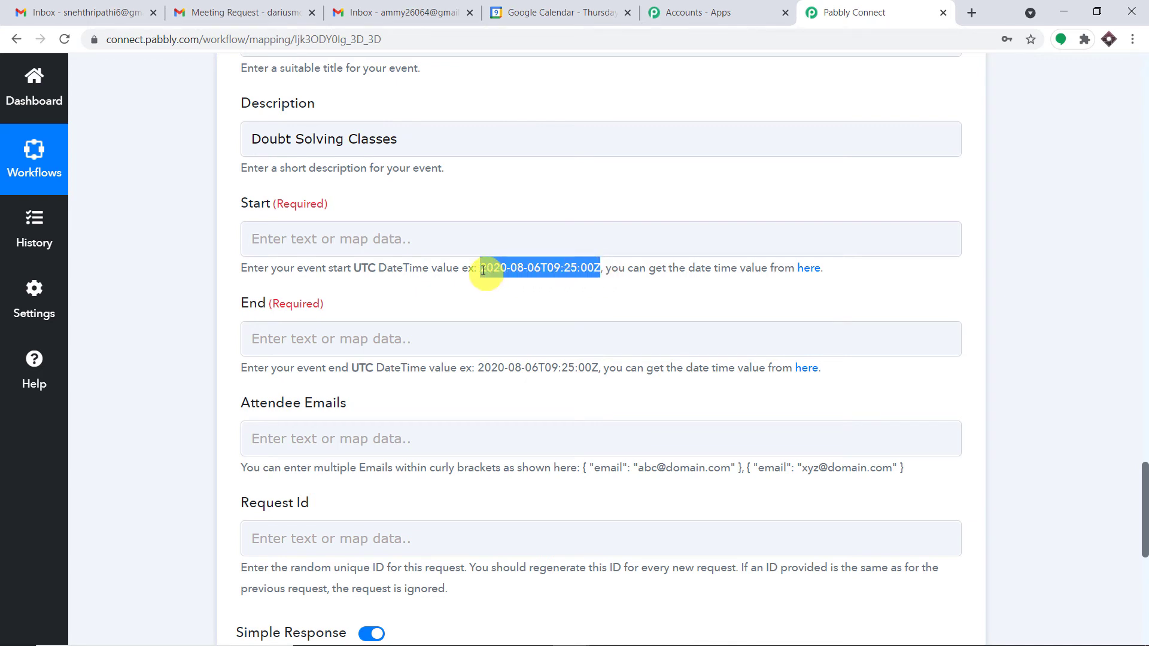
right_click(494, 267)
click(513, 279)
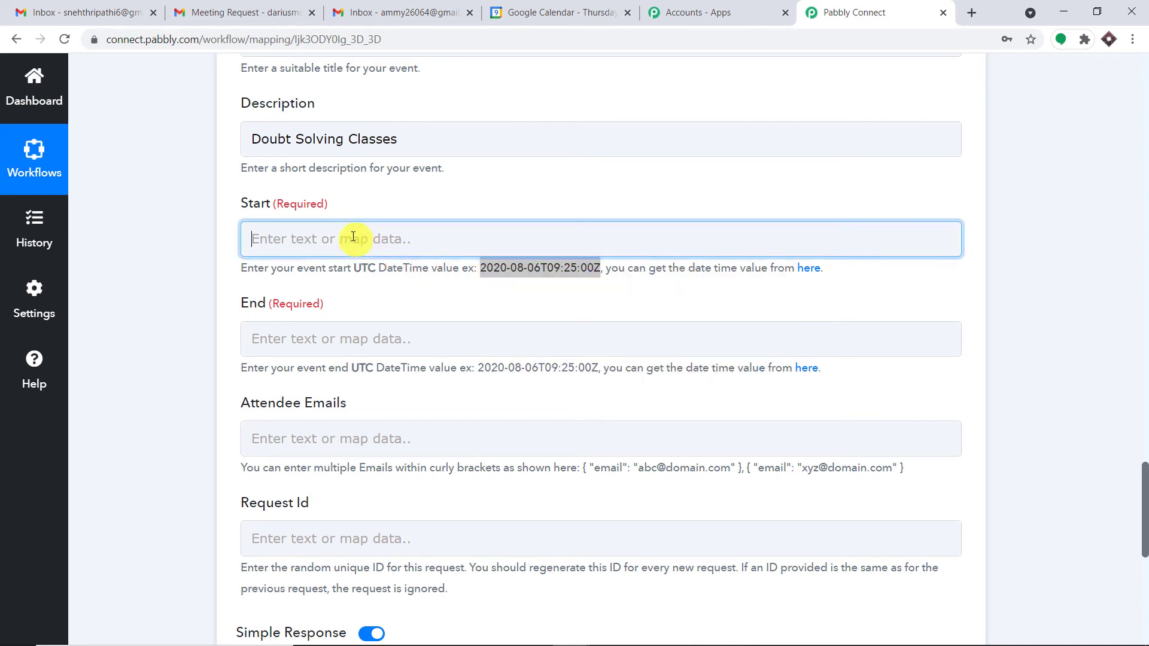
click(353, 237)
key(ctrl+v)
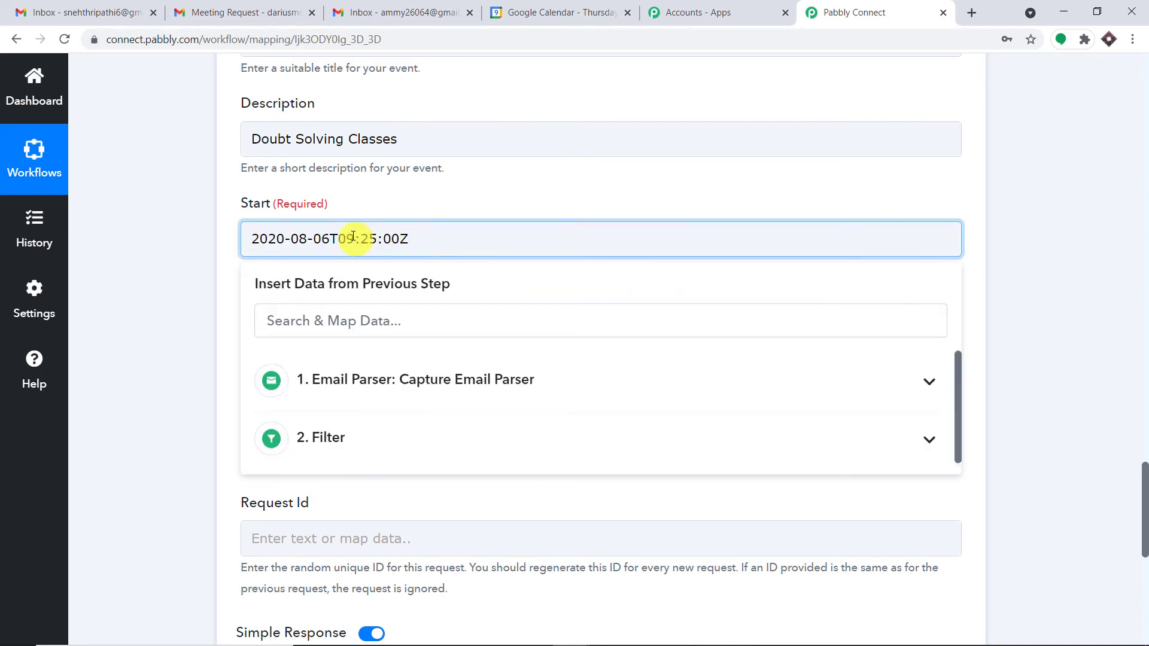
click(422, 193)
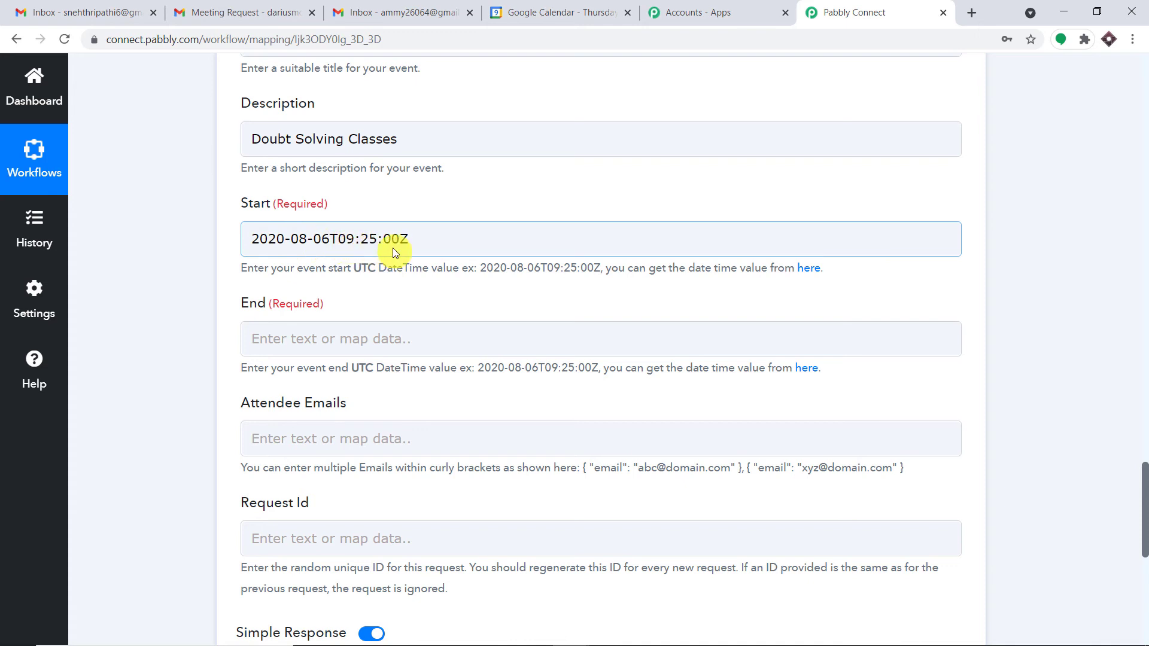
Correct the Start year to 2021, checking the date in Google Calendar
click(284, 241)
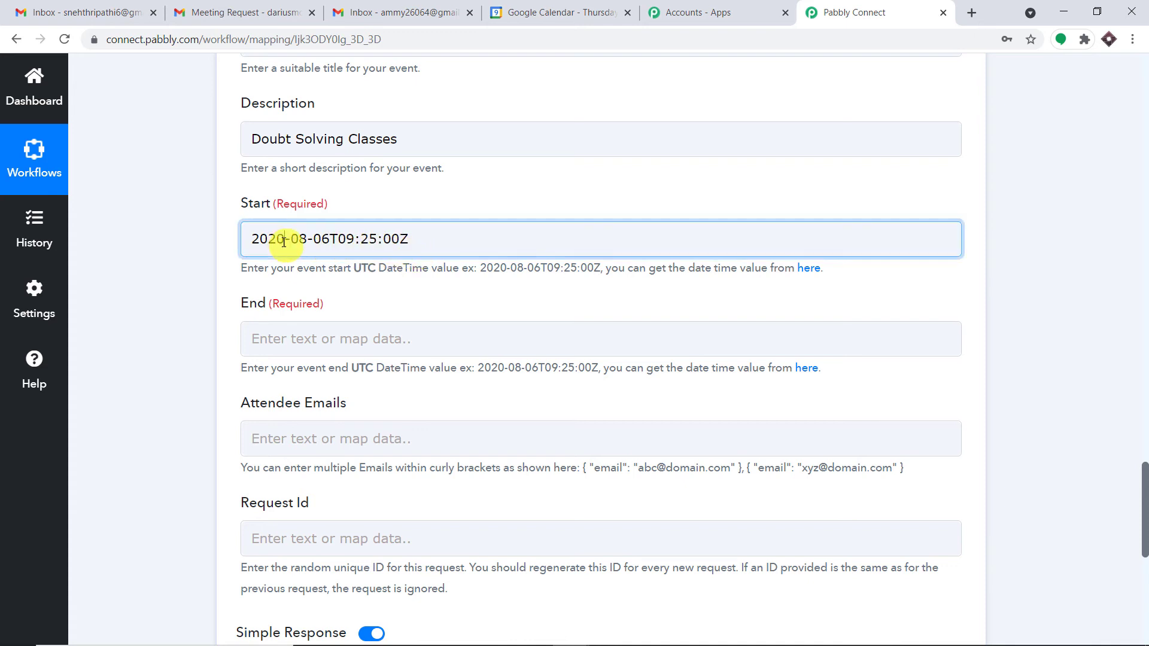
key(BackSpace)
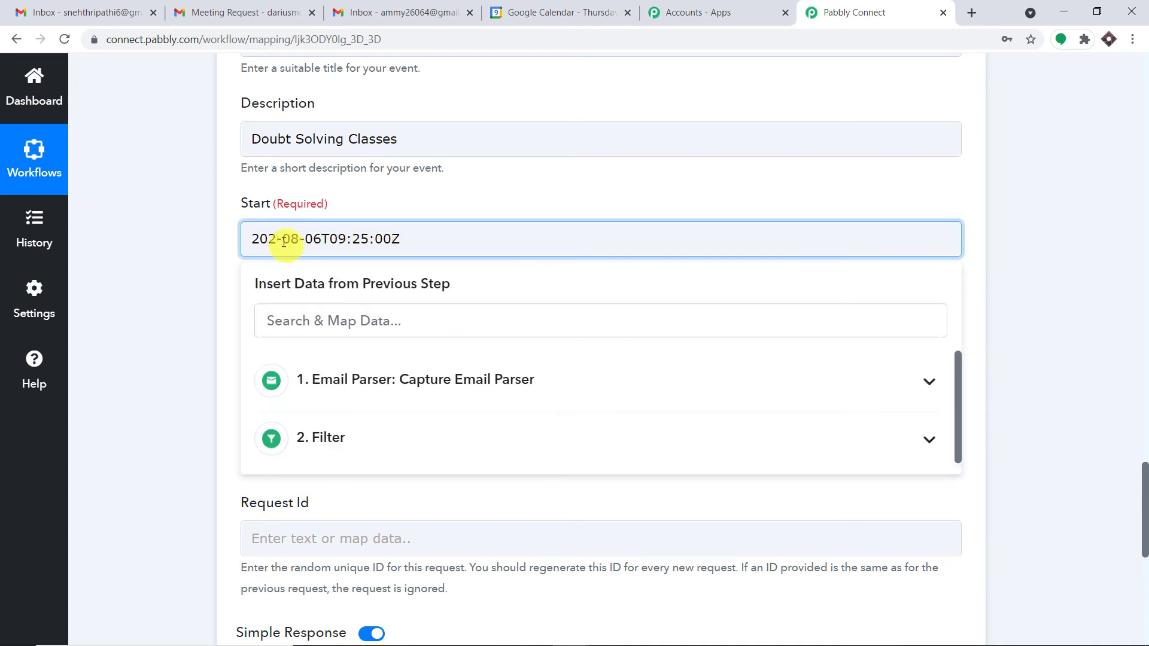
text(1)
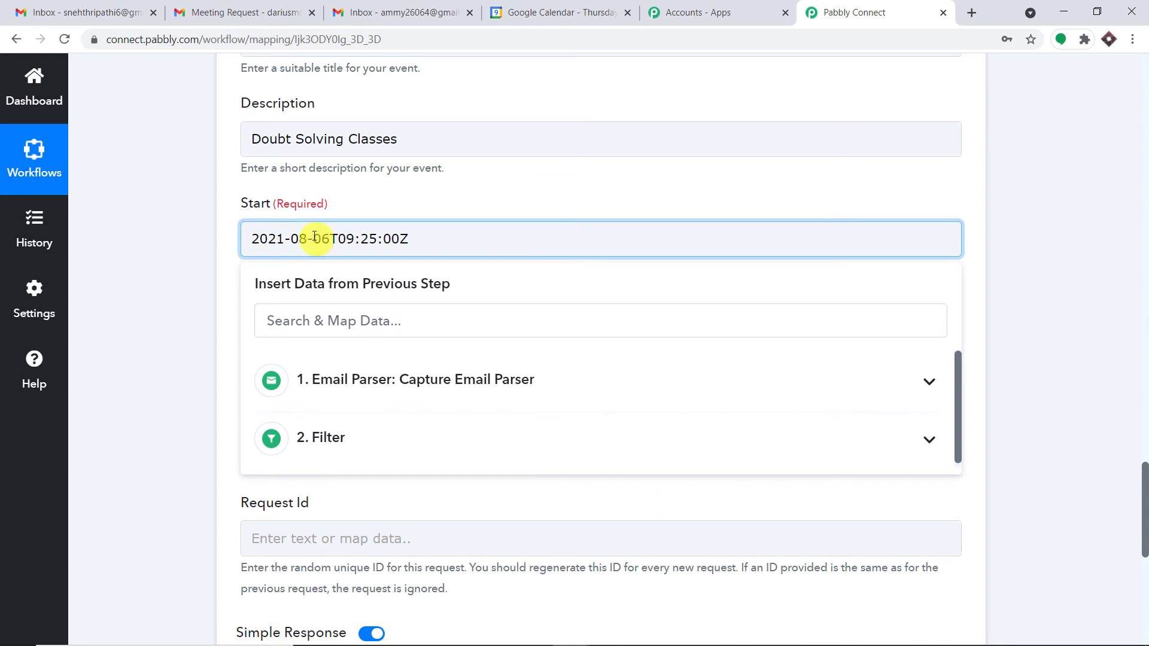
click(596, 8)
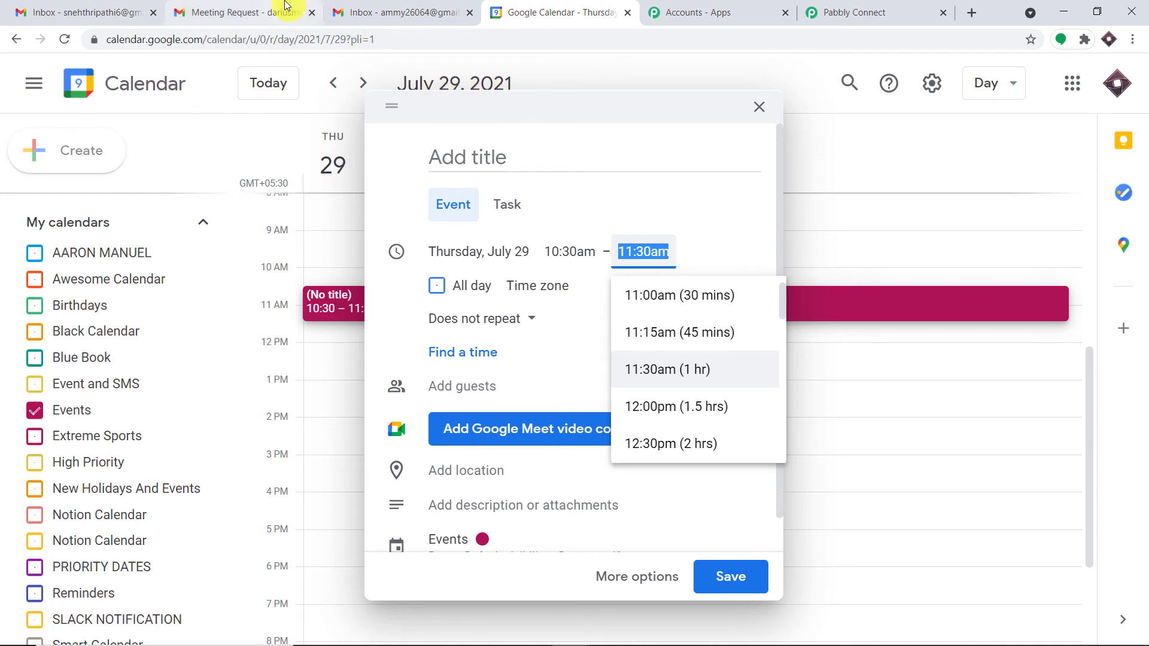
click(849, 8)
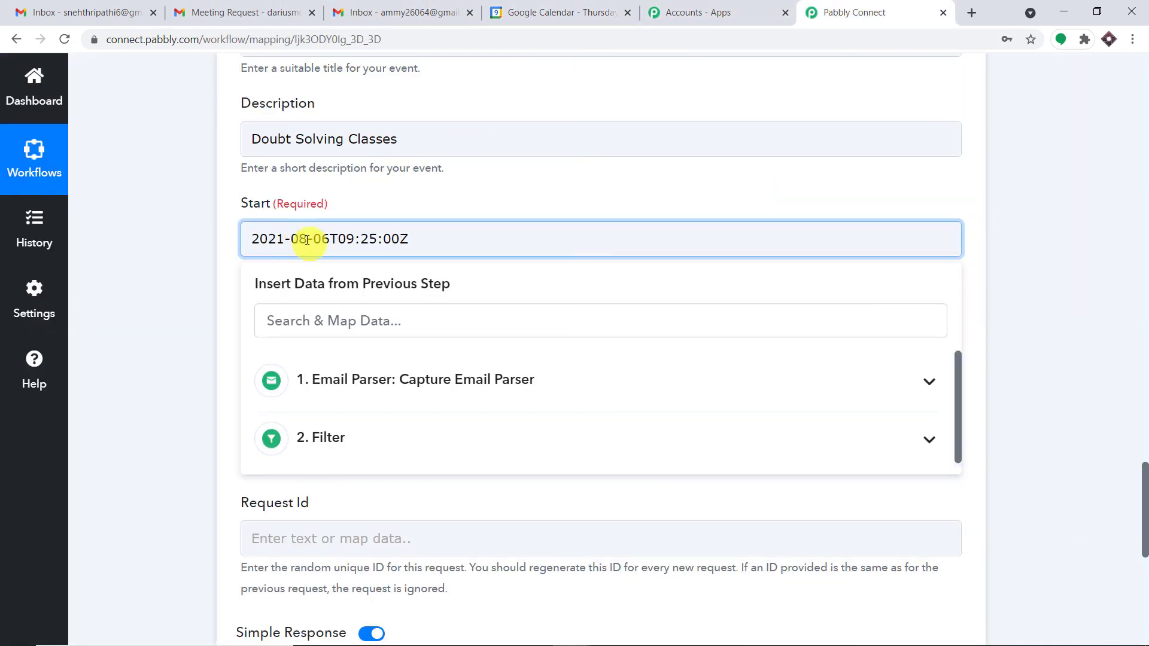
Change the Start month and day so it reads 2021-07-29T09:25:00Z
key(BackSpace)
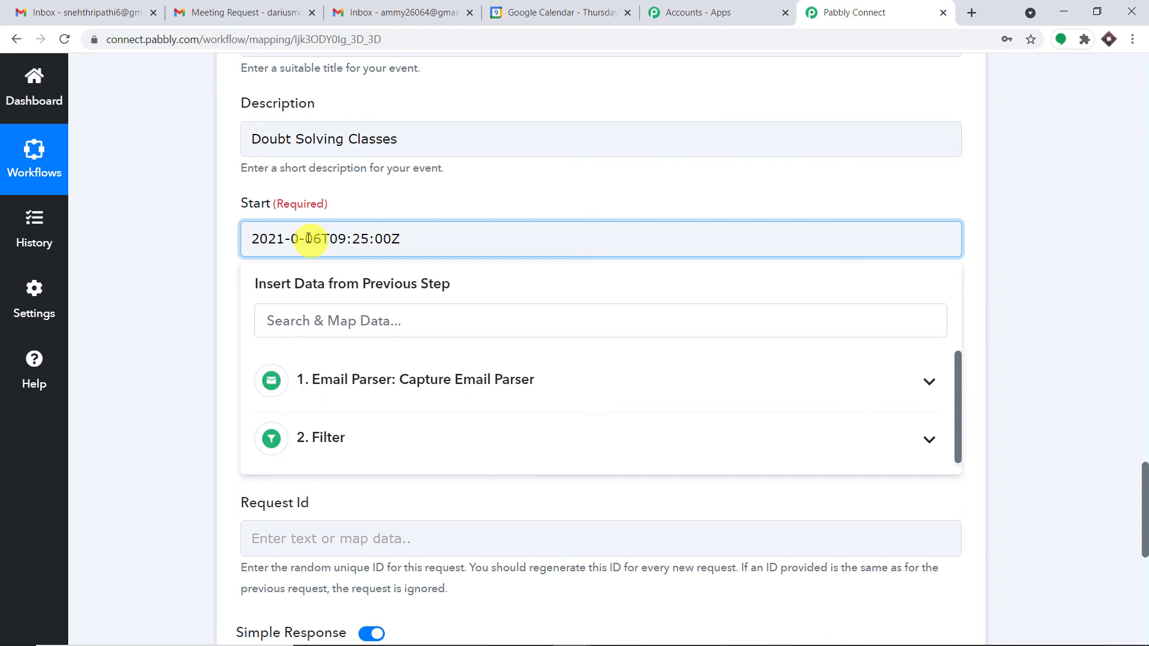
text(7)
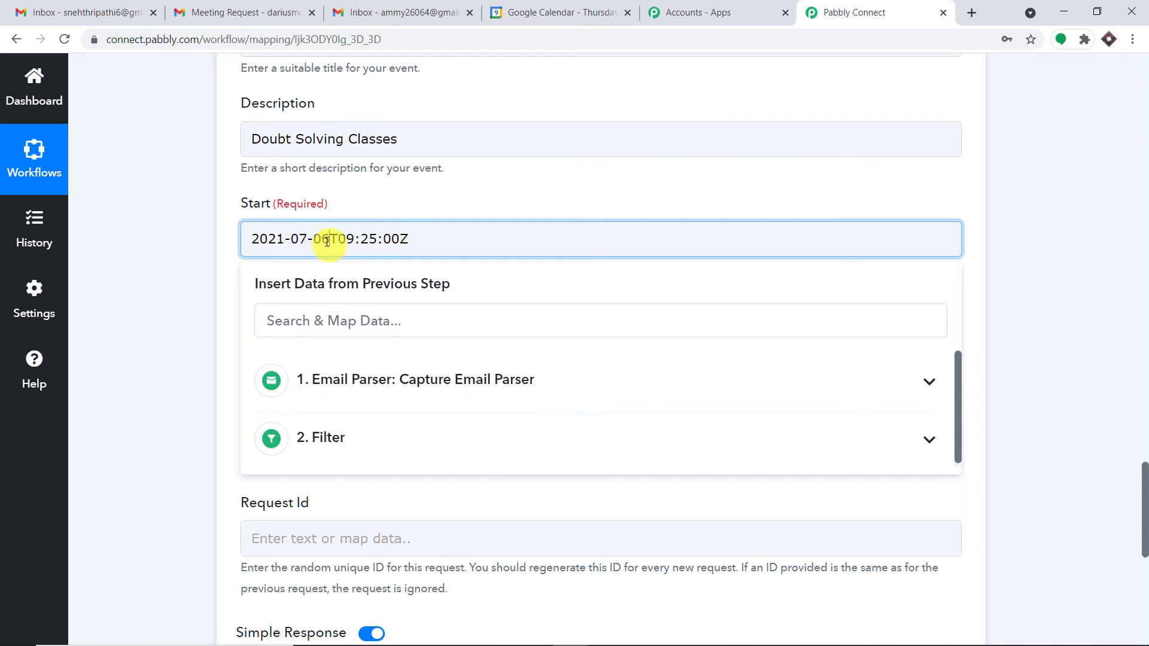
key(BackSpace)
key(BackSpace)
text(29)
click(537, 173)
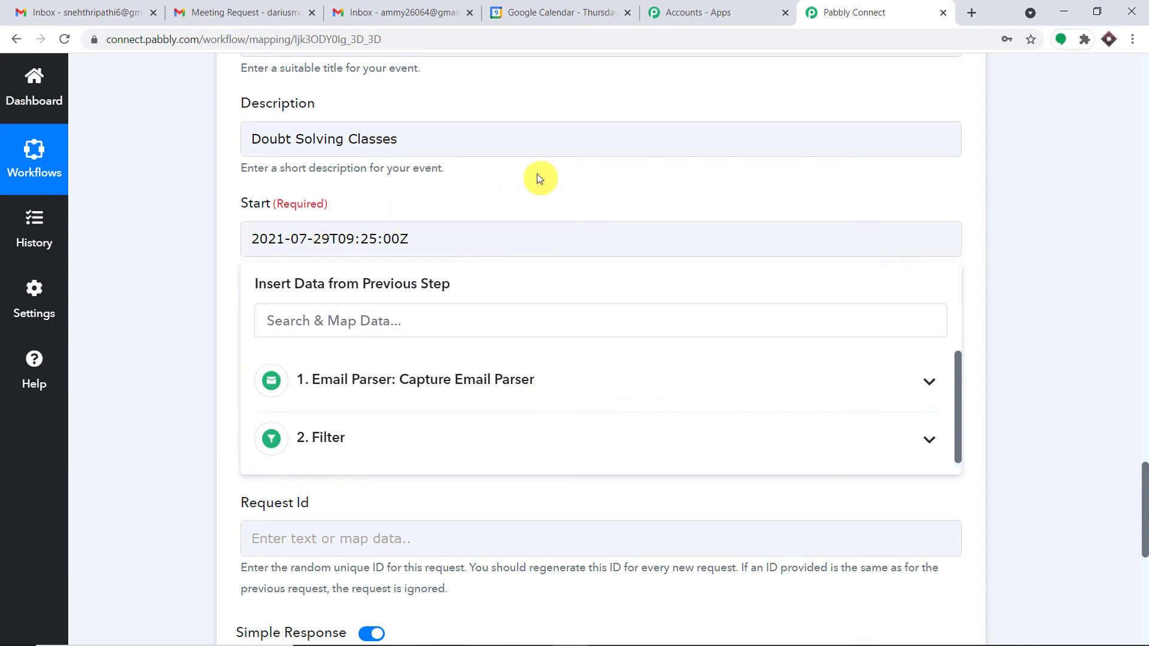
click(367, 223)
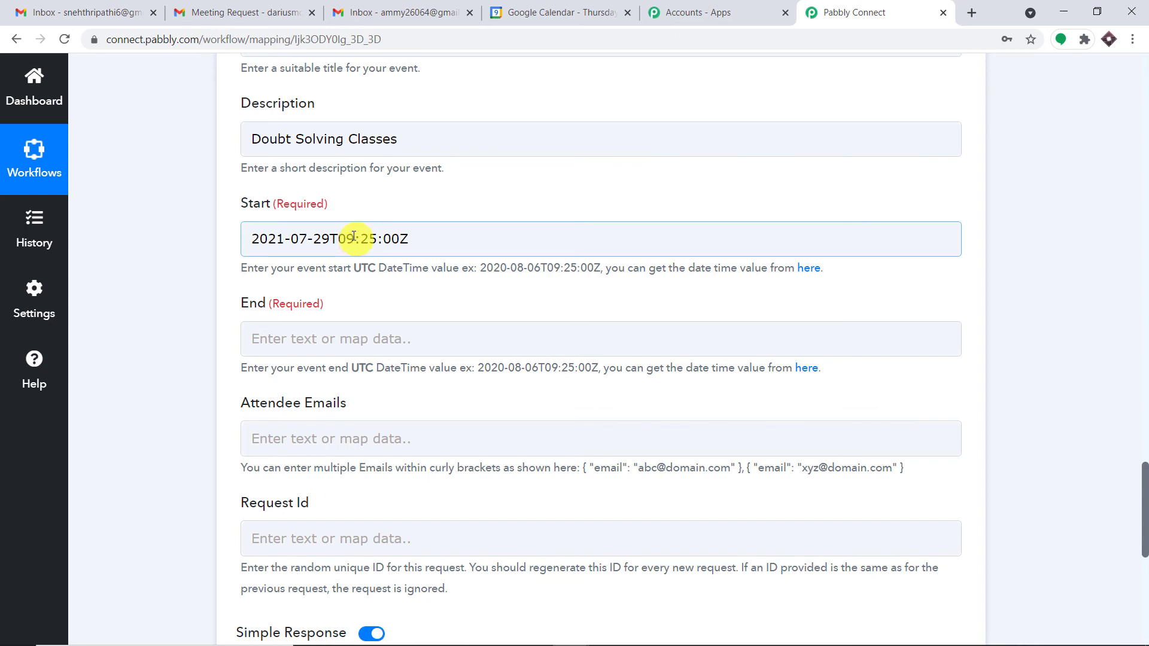
click(586, 12)
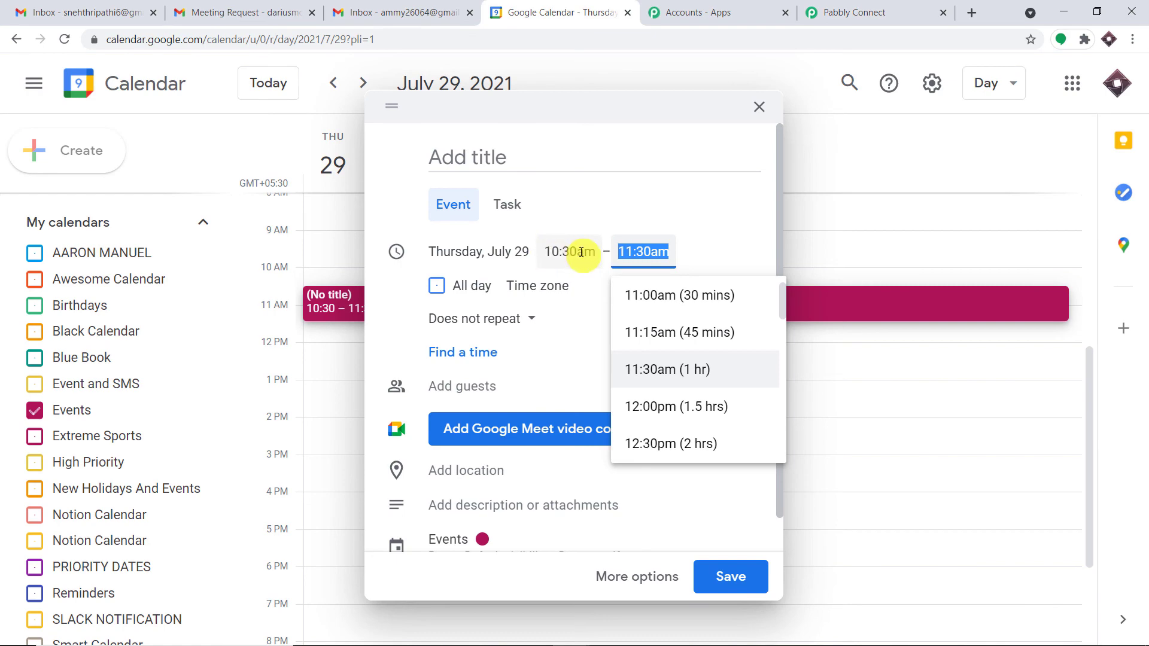
click(821, 12)
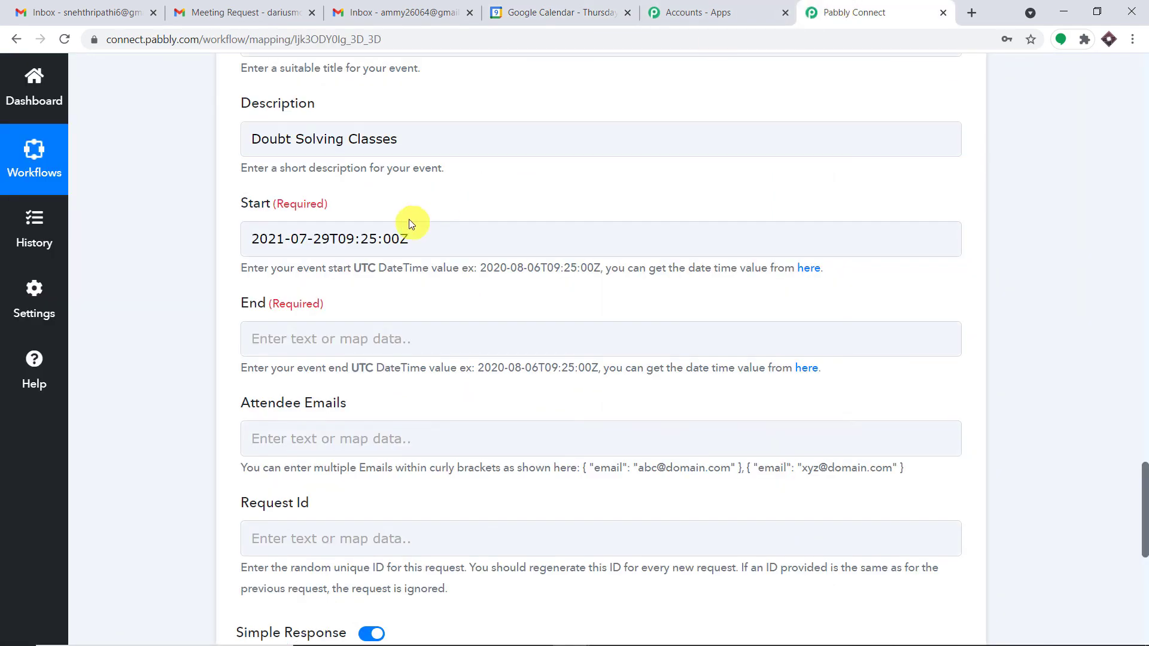
Change the Start time to 10:30, matching the calendar event
click(353, 239)
key(BackSpace)
key(BackSpace)
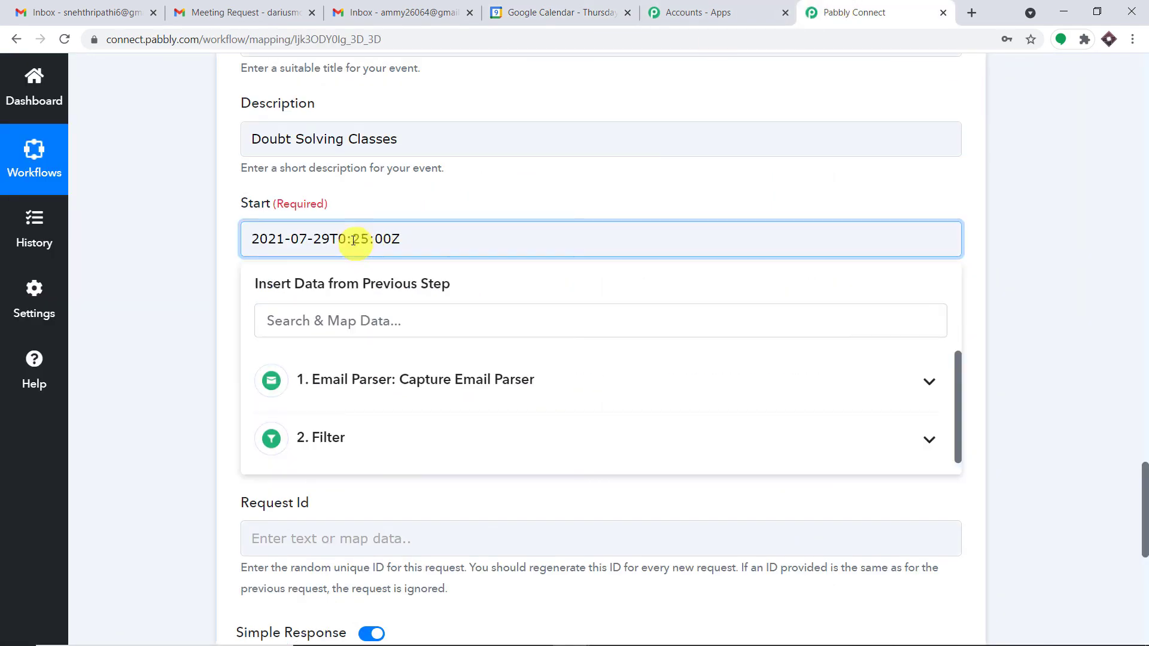
text(10)
click(377, 241)
key(BackSpace)
key(BackSpace)
text(35)
key(BackSpace)
text(0)
click(462, 198)
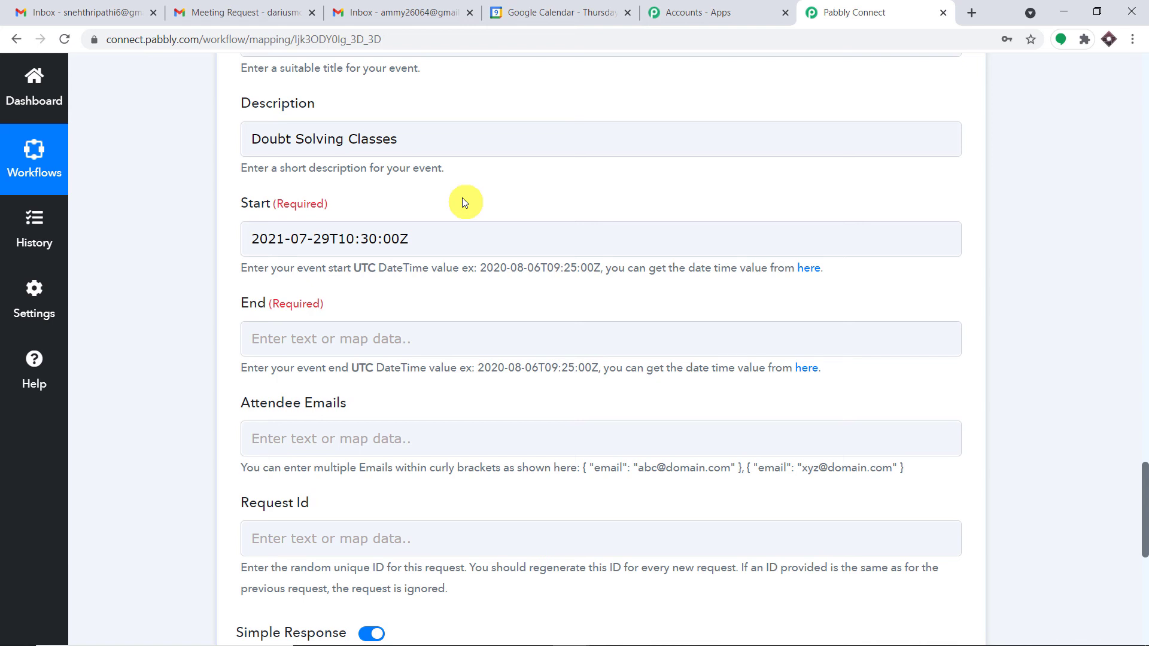
Convert the Start time to UTC by changing the hour to 5 and minutes to 00
click(355, 239)
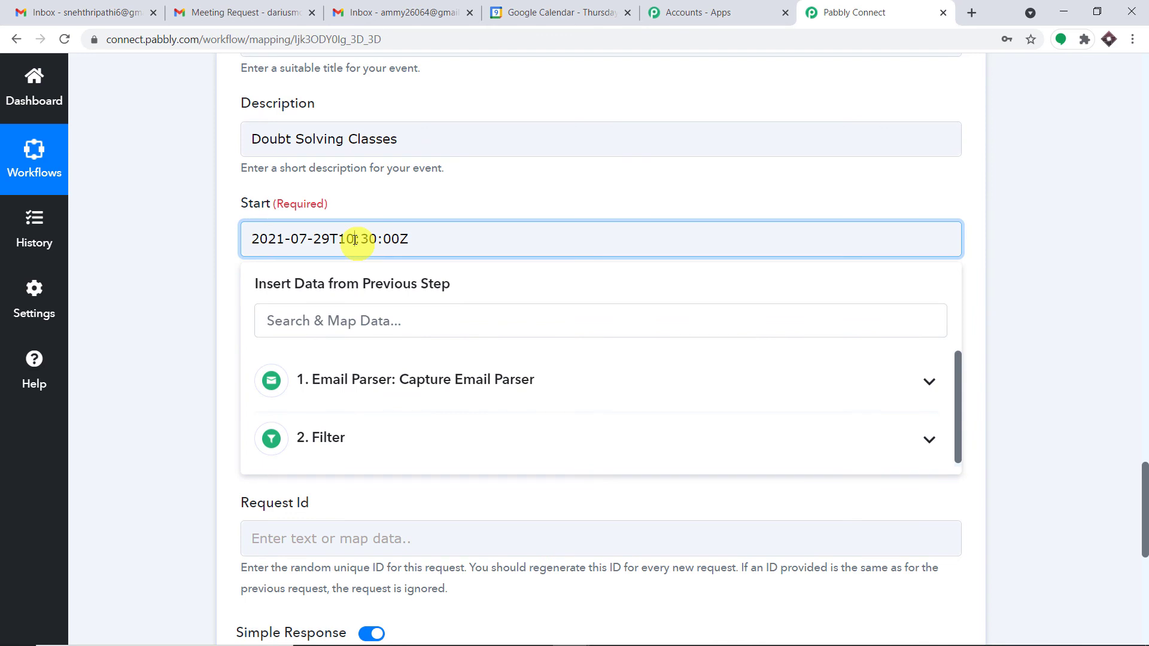
key(BackSpace)
key(BackSpace)
text(5)
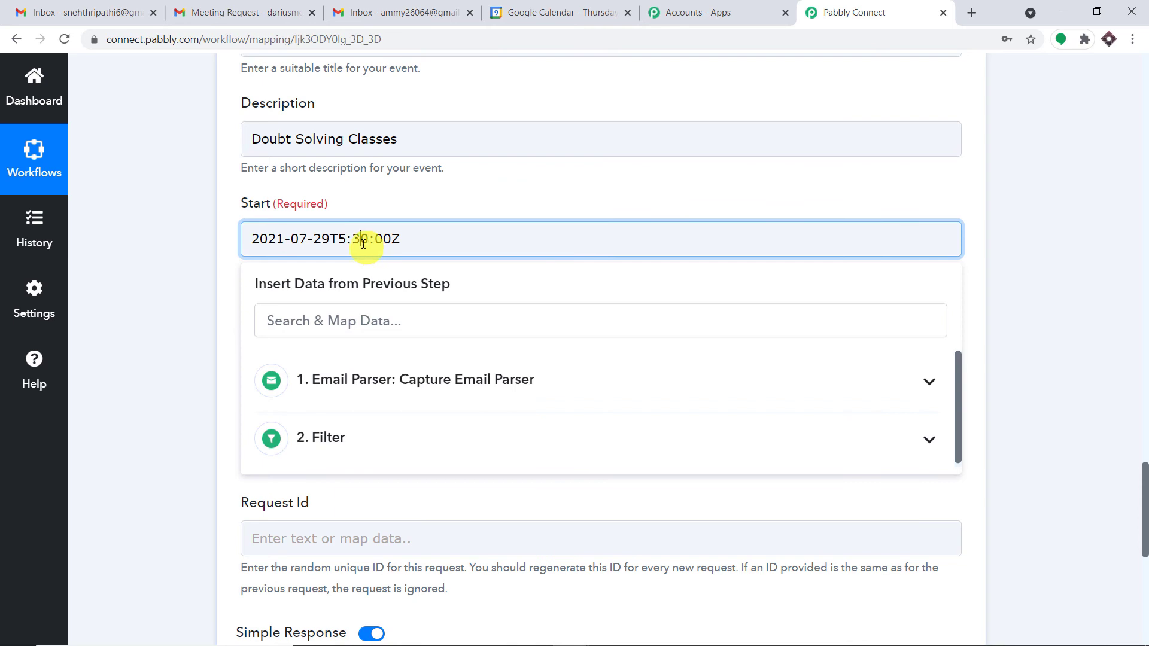
click(363, 243)
key(BackSpace)
text(0)
click(449, 206)
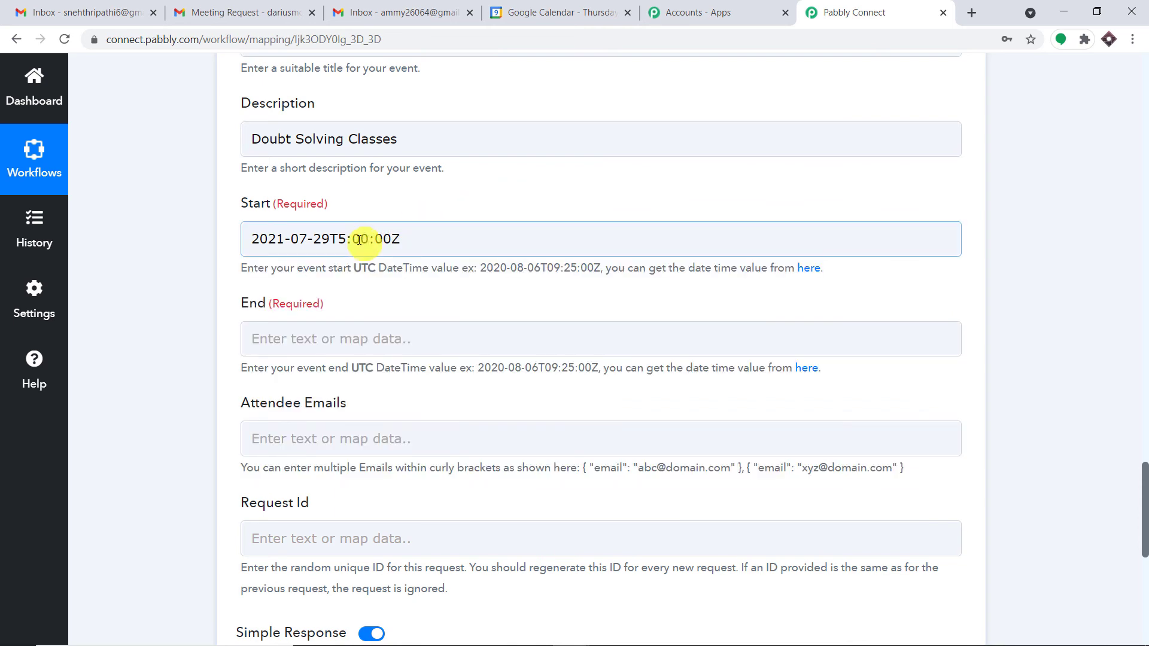
Fix the hour so Start reads 2021-07-29T05:00:00Z, then compare with the calendar event
click(339, 239)
text(0)
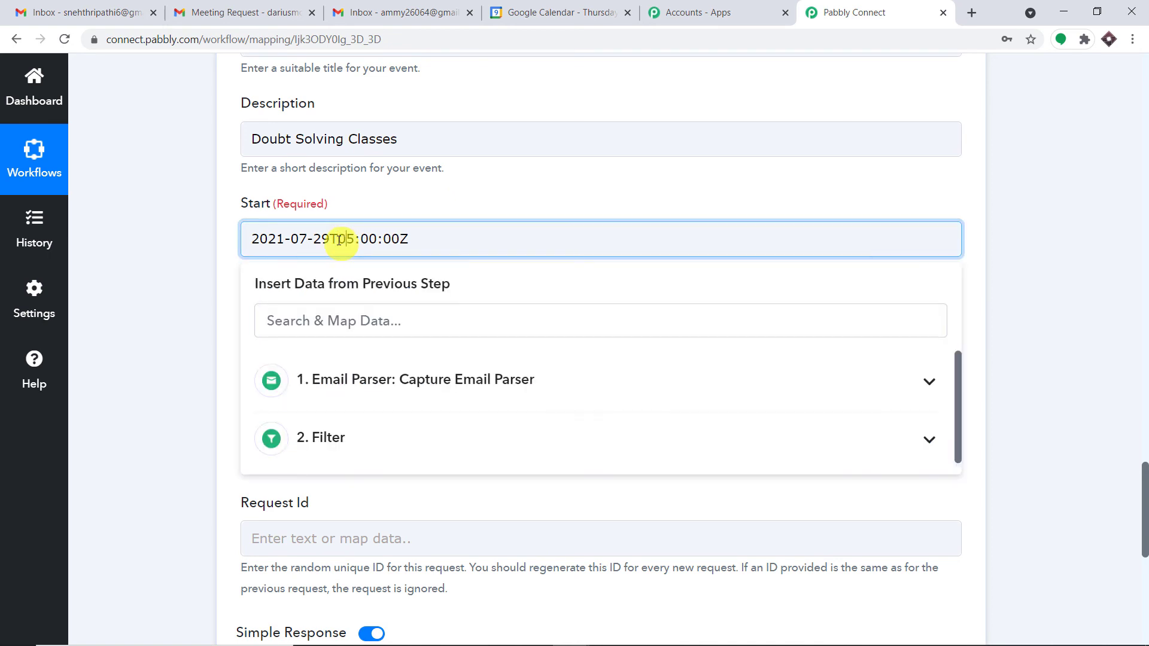
click(400, 203)
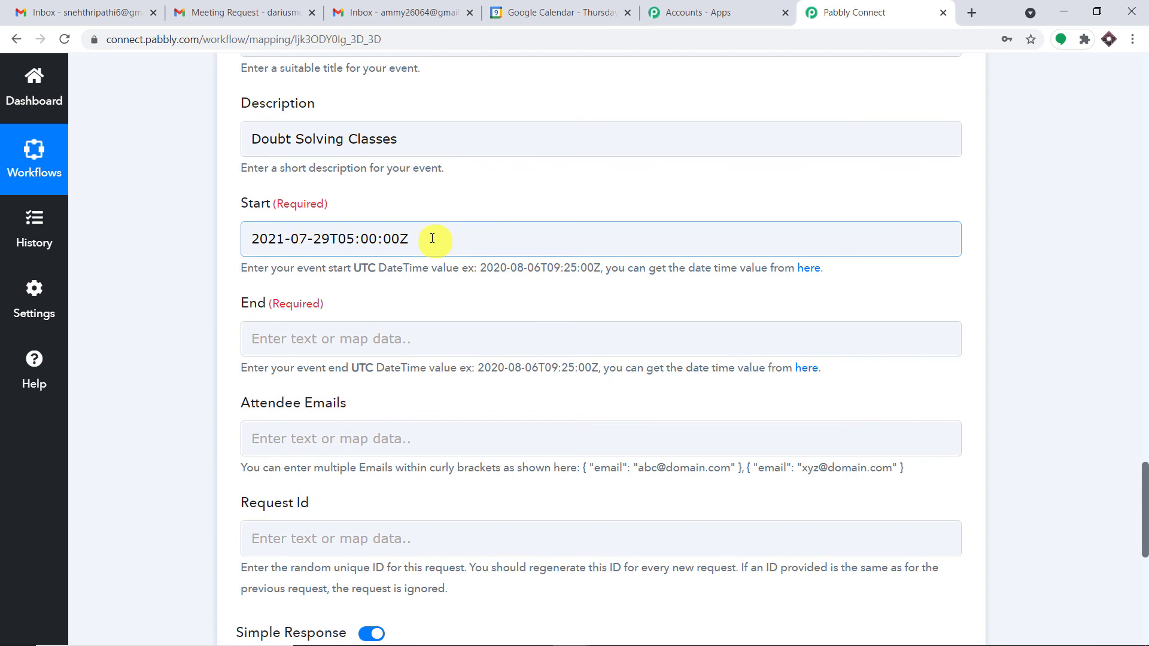
drag(433, 239, 242, 233)
click(592, 6)
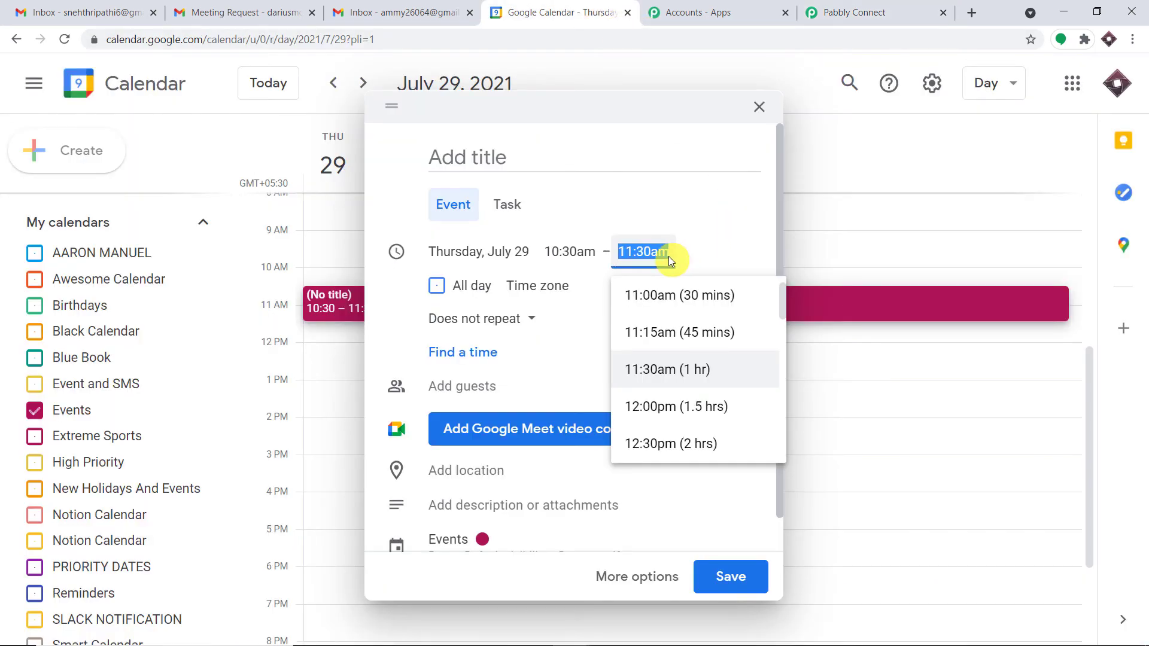
click(377, 11)
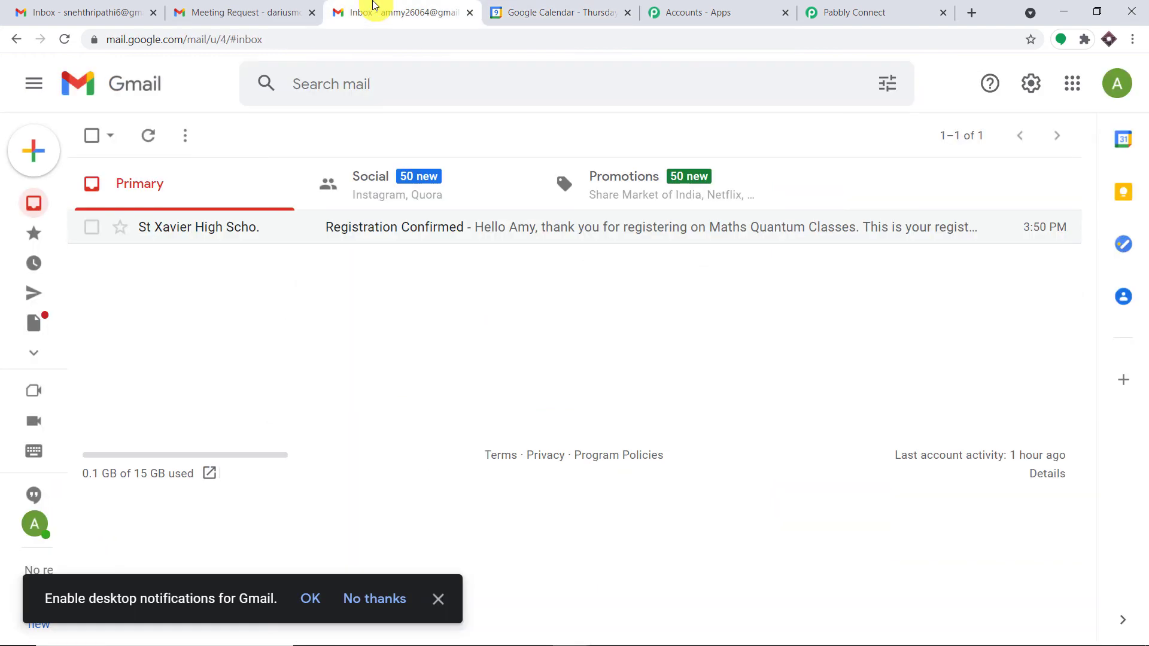
click(819, 6)
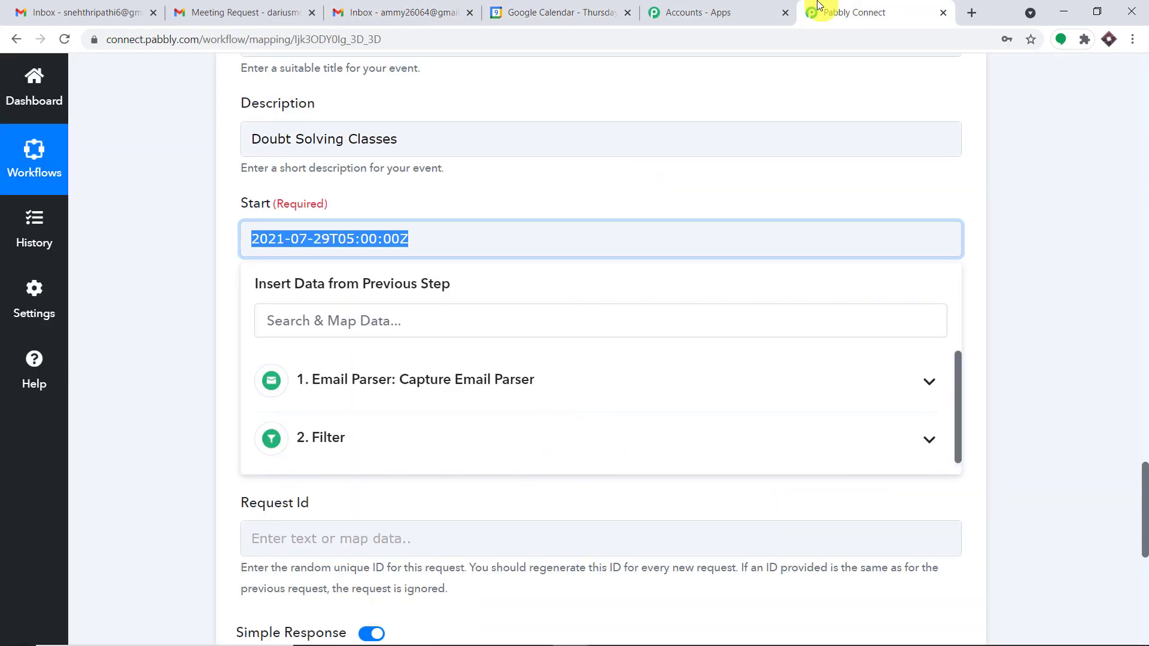
Copy the Start value into End and change its hour to 06, giving 2021-07-29T06:00:00Z
right_click(386, 243)
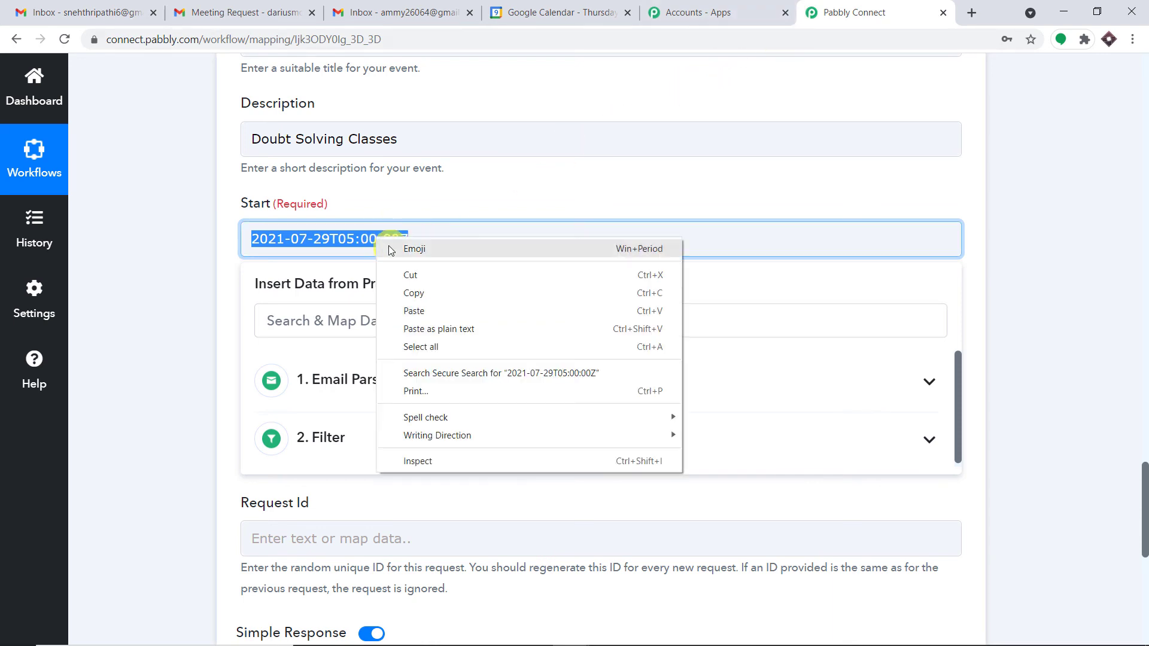
click(413, 293)
click(474, 188)
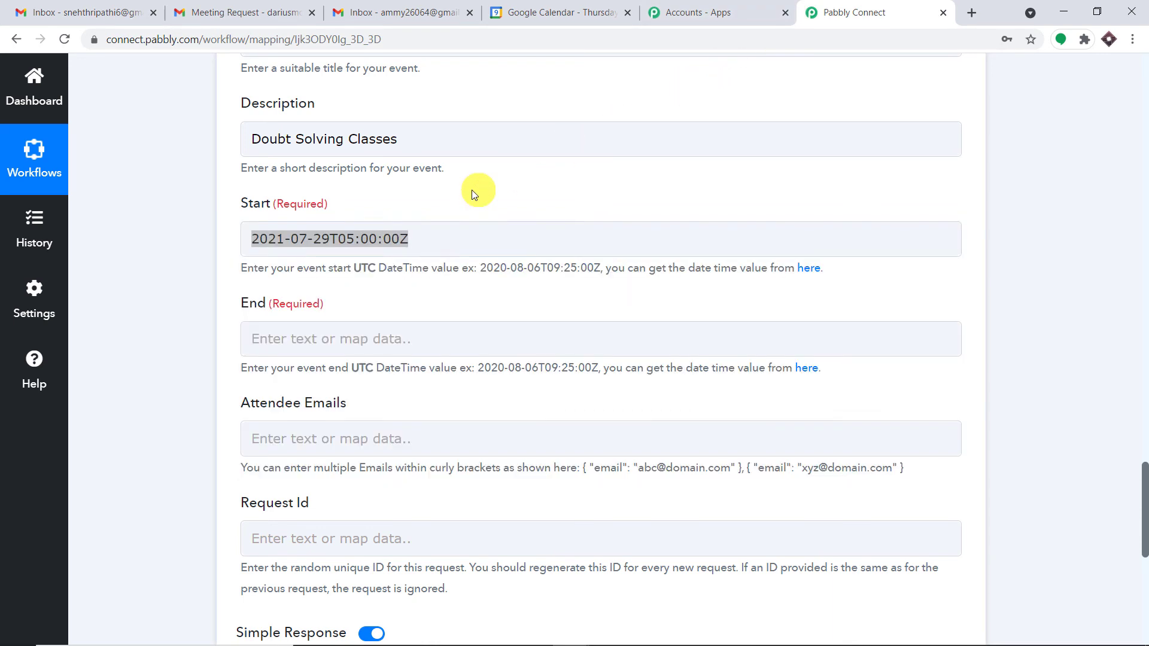
click(312, 335)
key(ctrl+v)
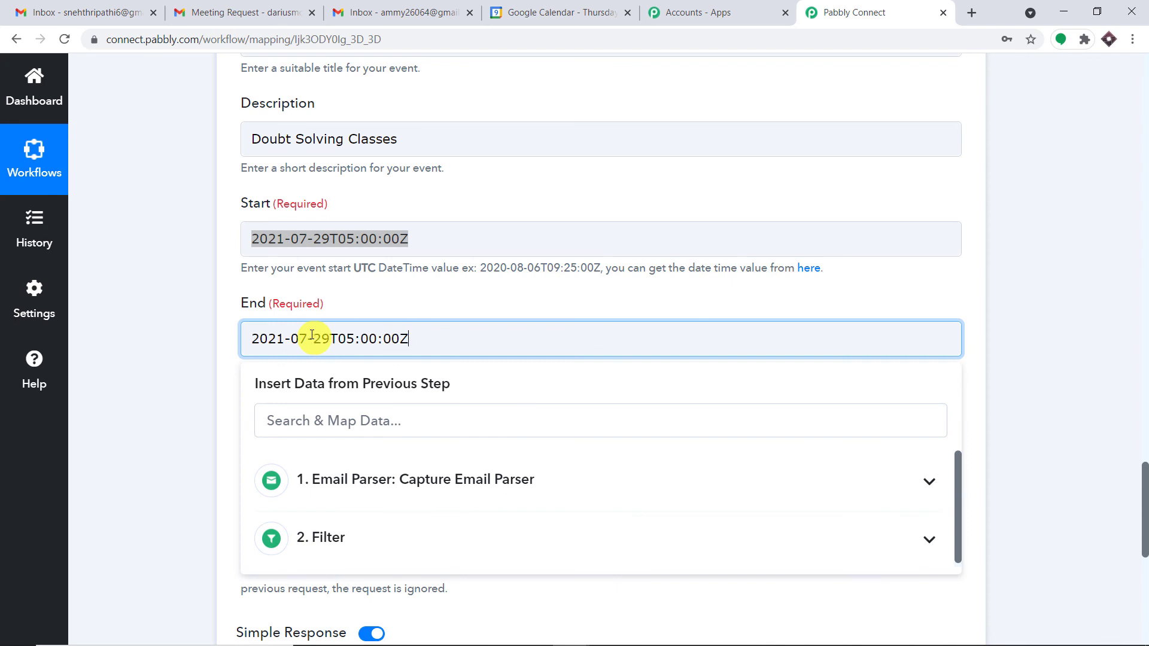
click(354, 336)
key(BackSpace)
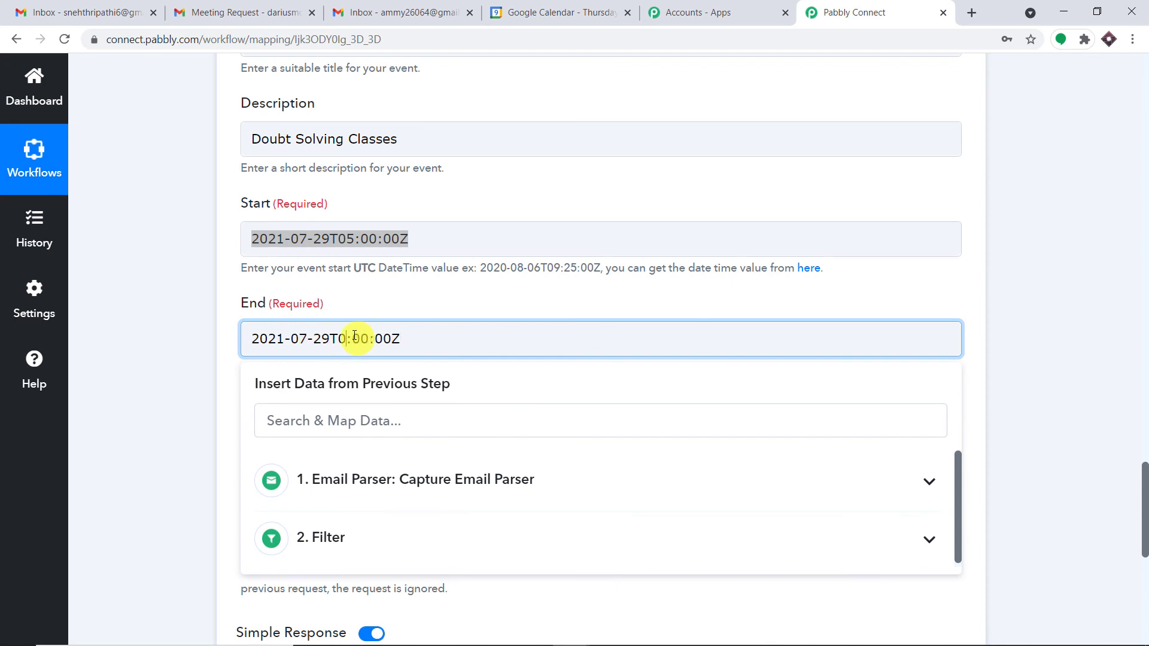
text(6)
click(444, 293)
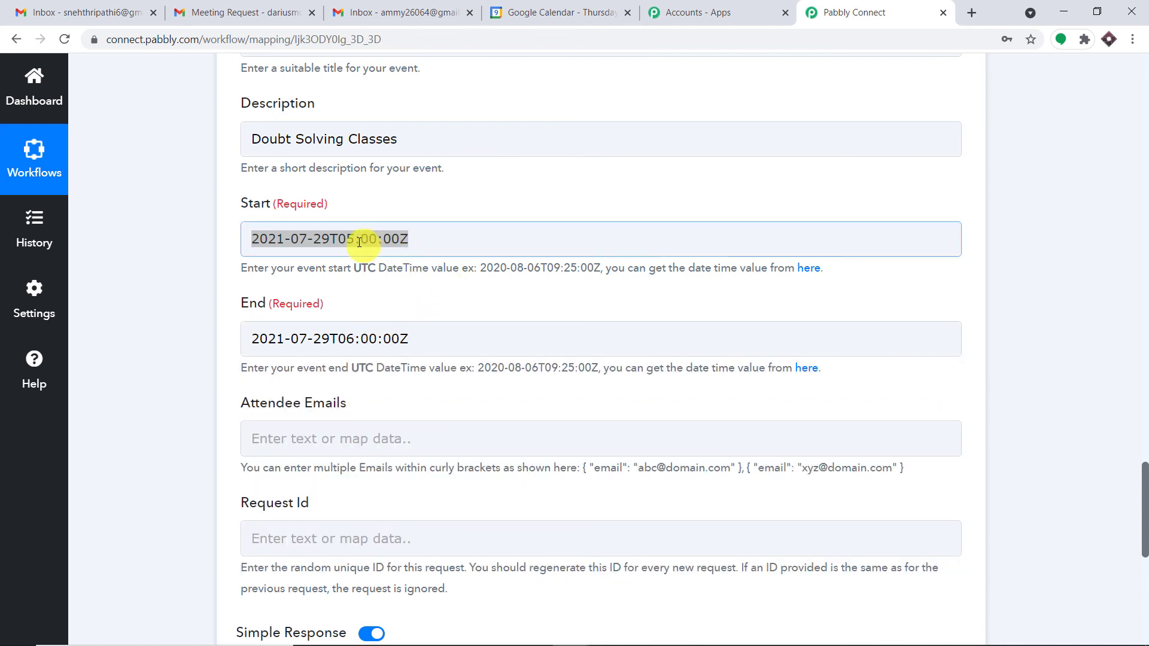
click(356, 341)
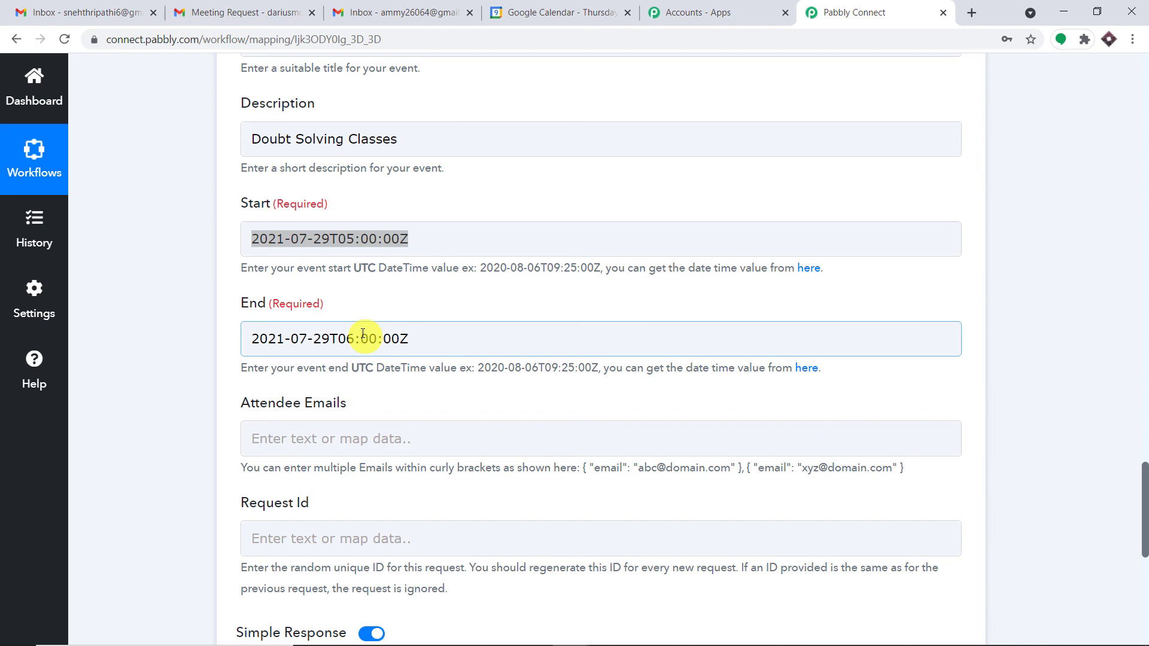
click(554, 6)
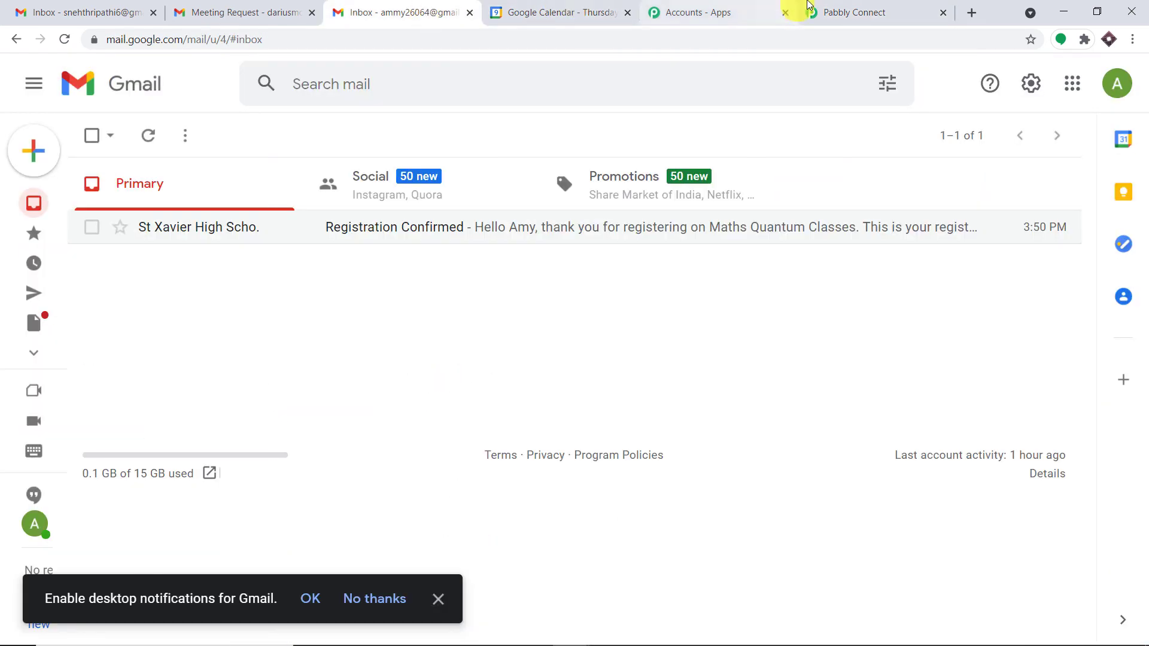
Return to the Pabbly Connect Google Meet form and check the End field
click(850, 12)
click(353, 332)
click(428, 321)
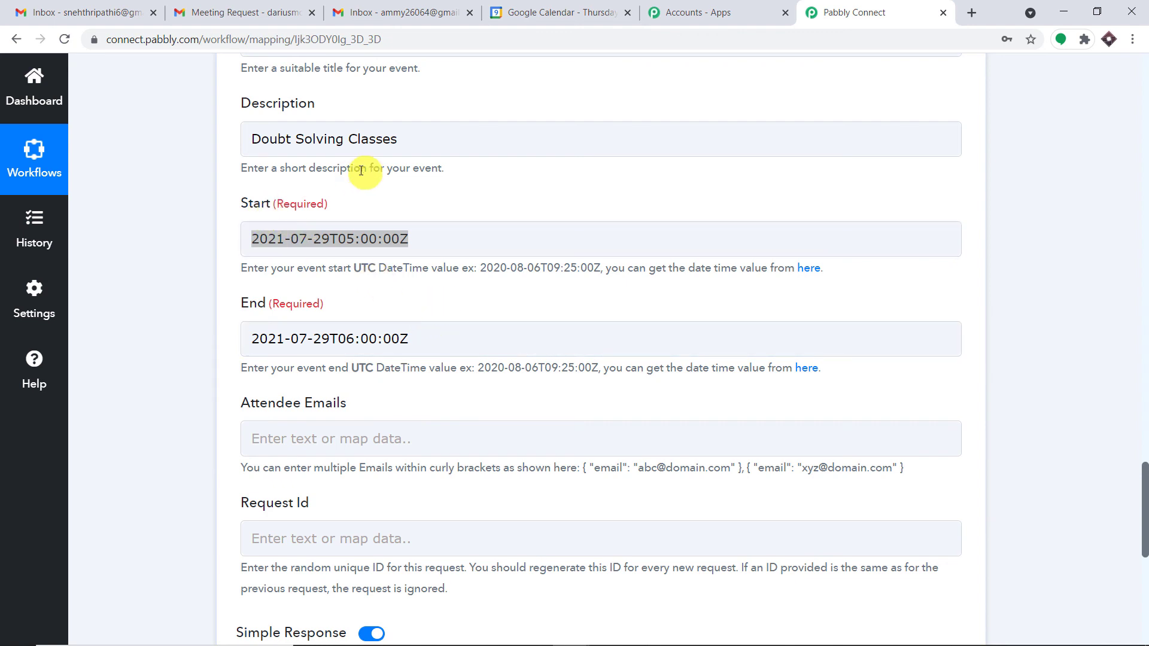
Paste the example attendee format into Attendee Emails and delete its placeholder address
click(485, 239)
scroll(595, 189, down, 4)
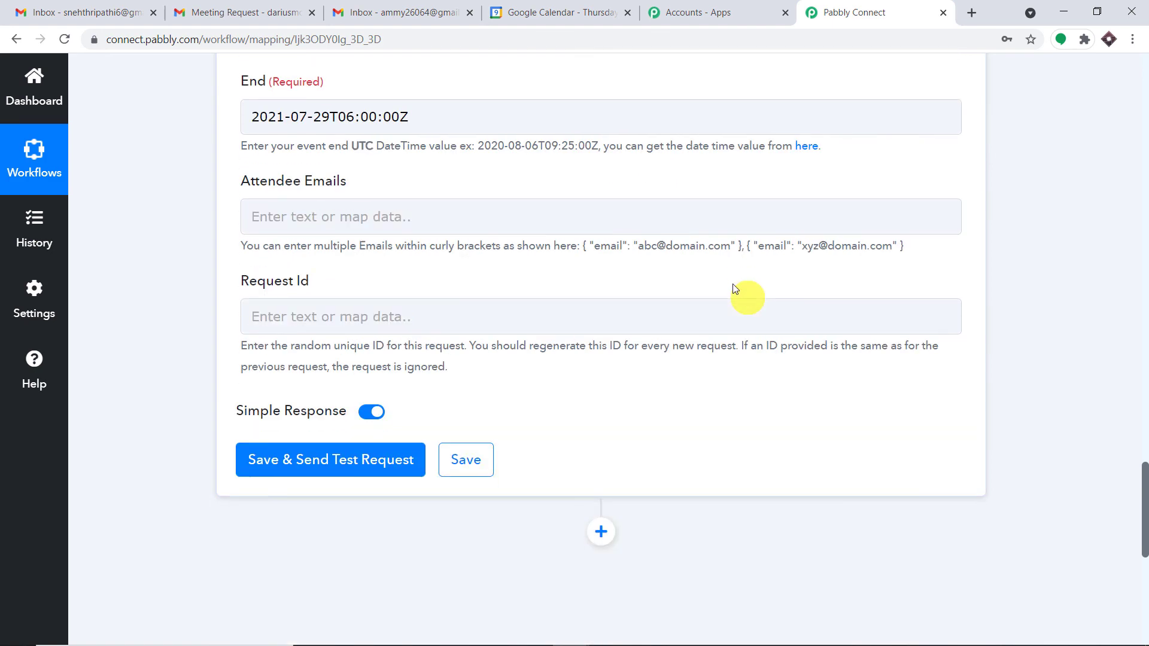
click(324, 220)
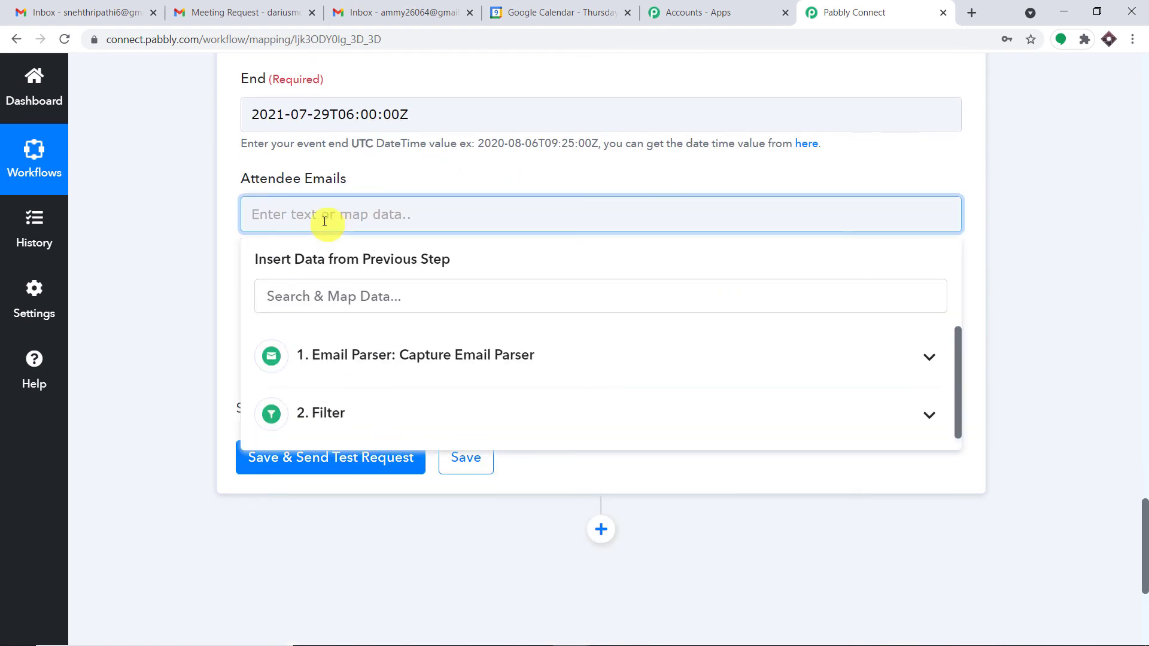
click(394, 167)
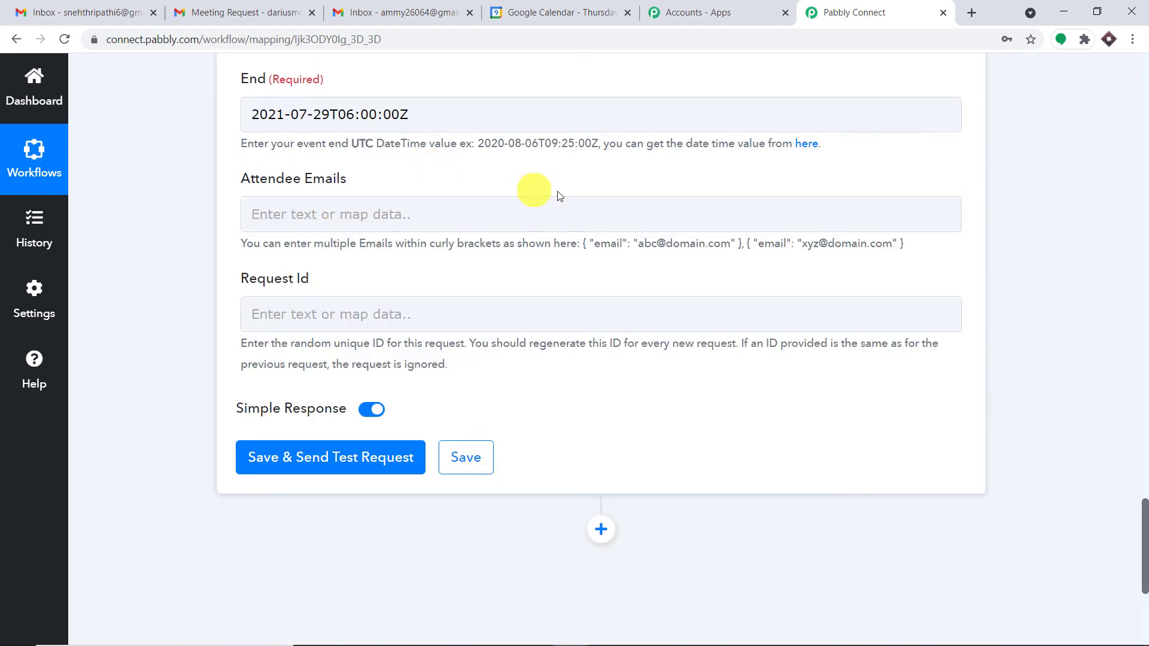
drag(743, 243, 580, 239)
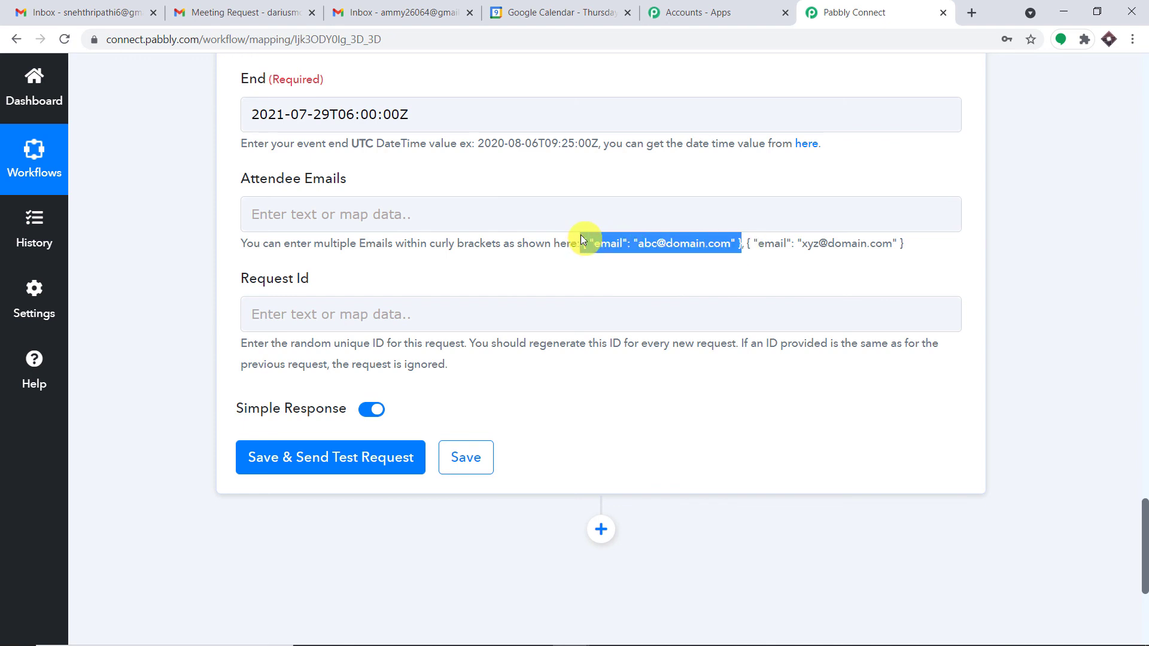
right_click(584, 240)
click(605, 251)
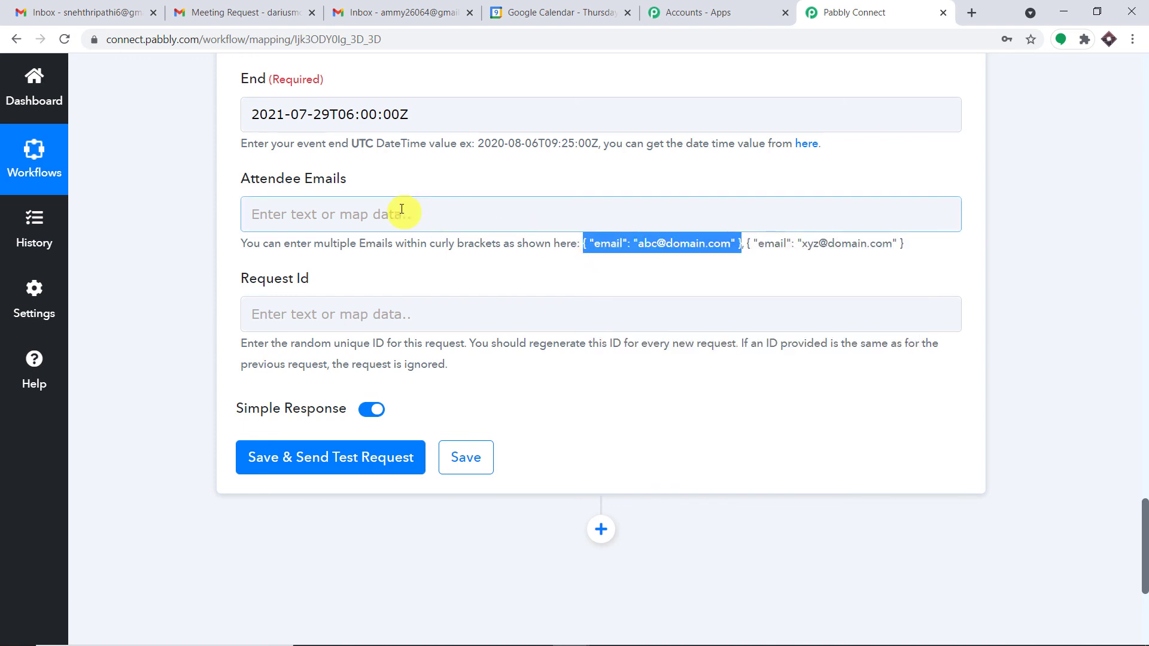
click(402, 210)
key(ctrl+v)
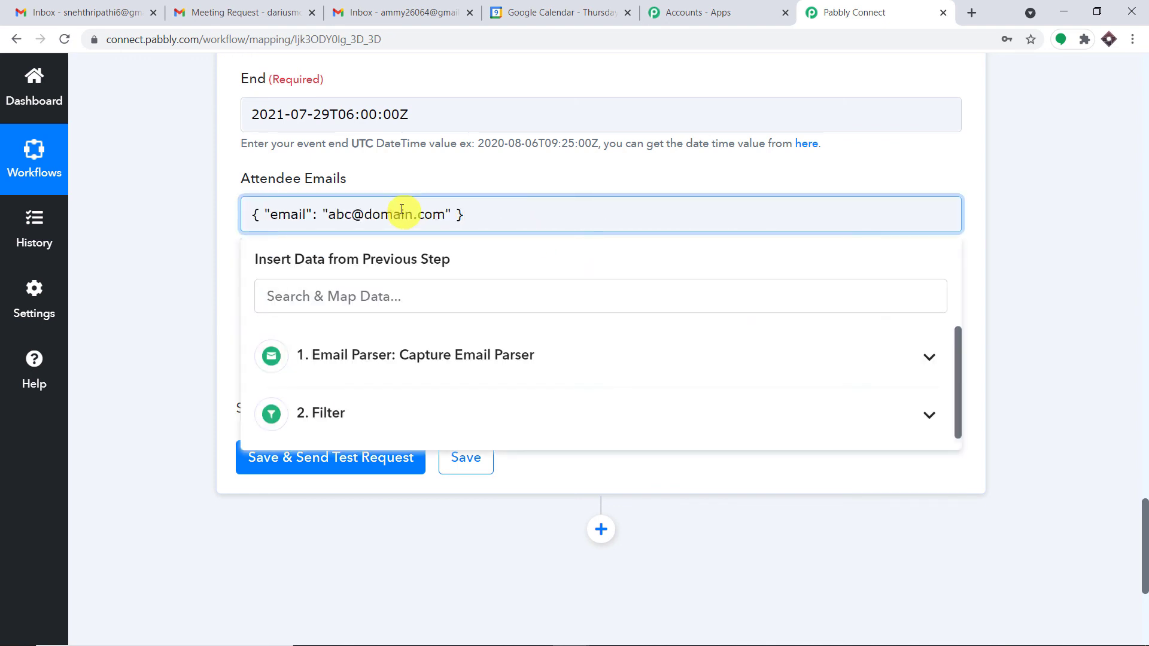
click(479, 169)
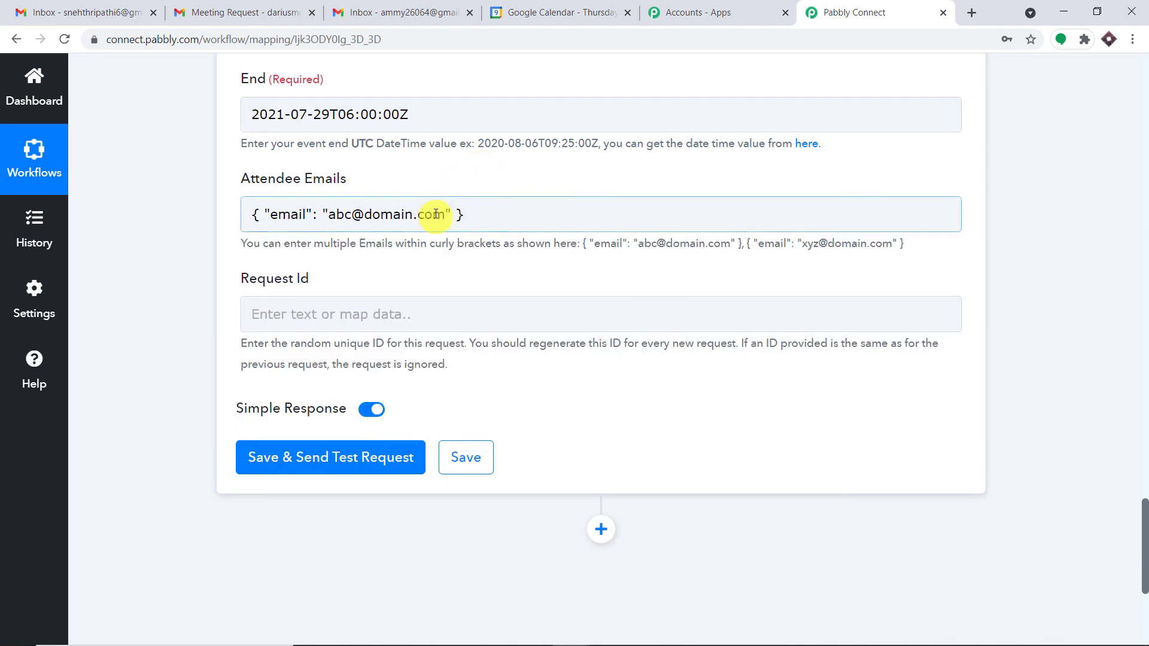
drag(446, 214, 329, 211)
key(BackSpace)
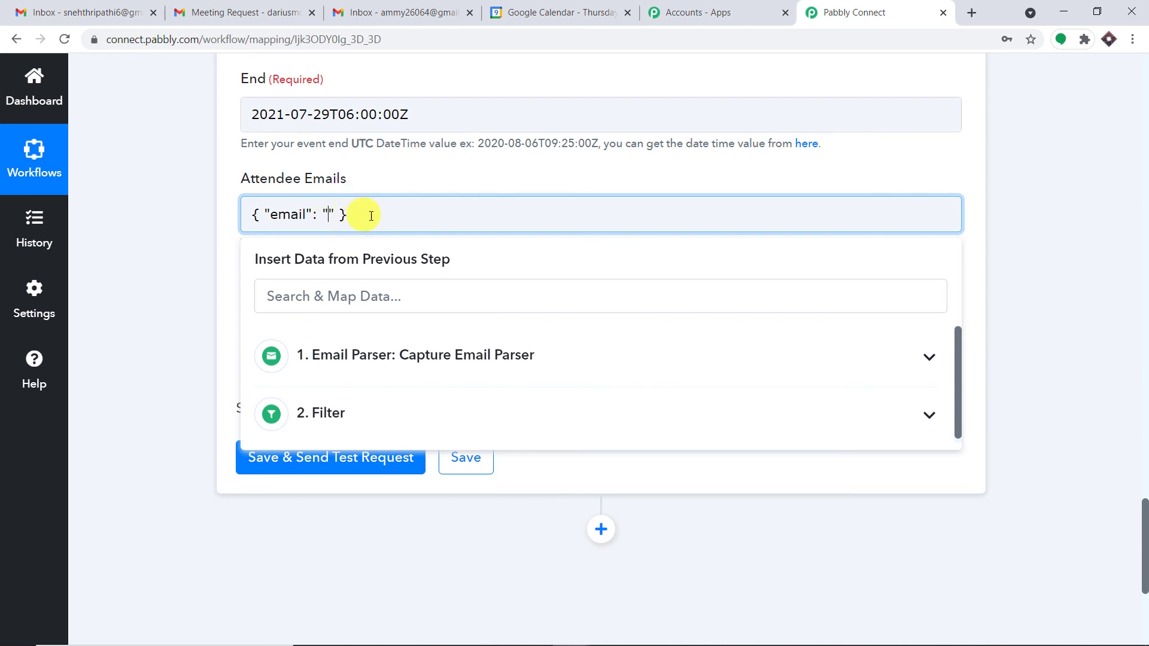
Map the Email Parser's '1. From 0 Address' into Attendee Emails
scroll(365, 216, down, 1)
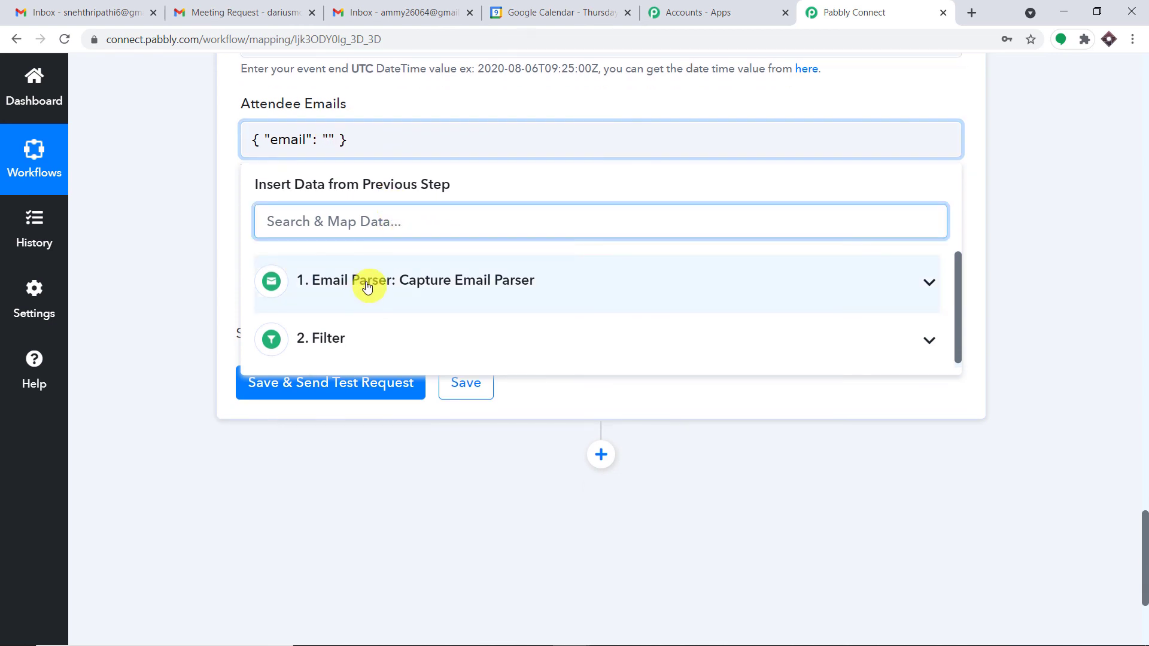
click(367, 288)
scroll(467, 354, down, 2)
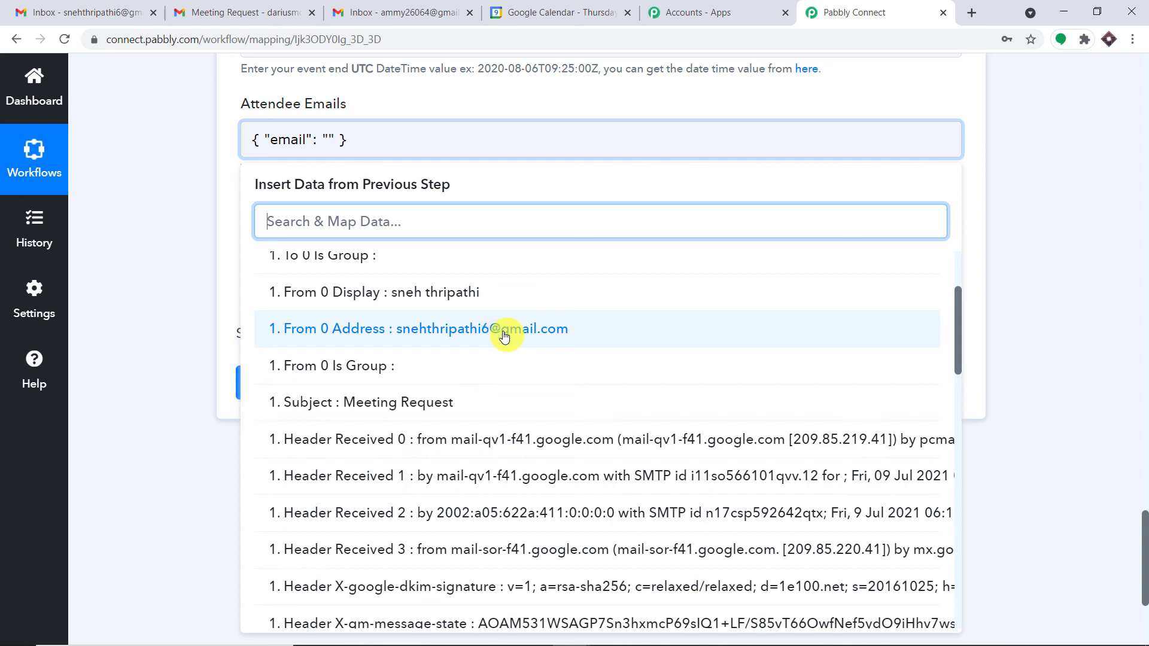
click(504, 335)
click(649, 101)
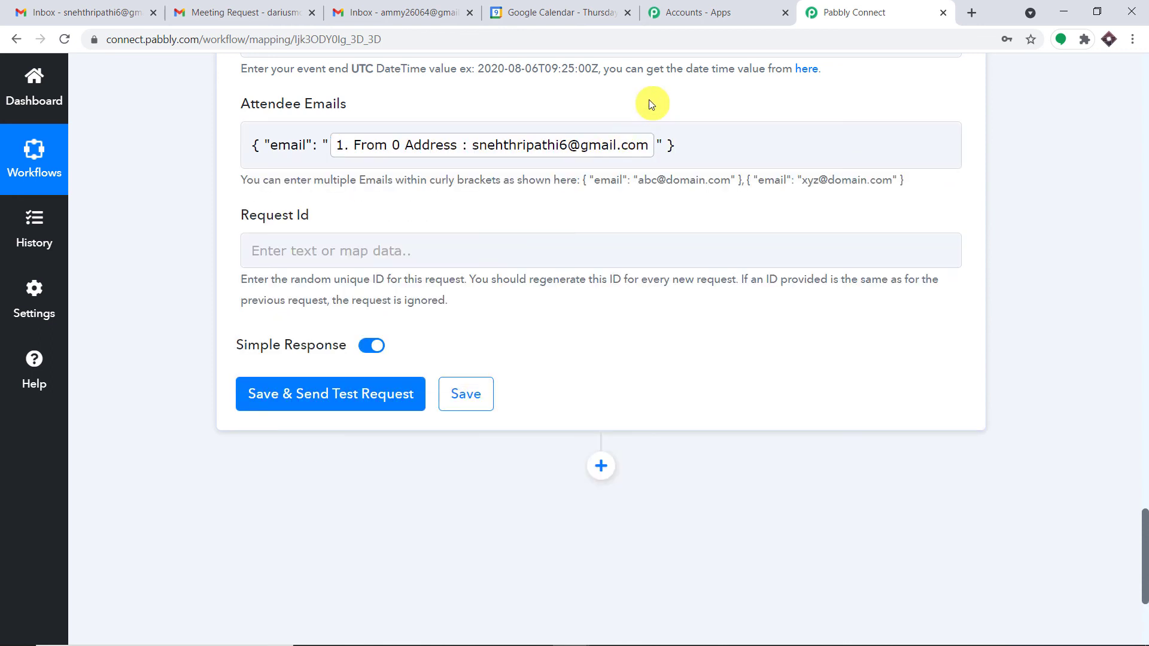
click(303, 252)
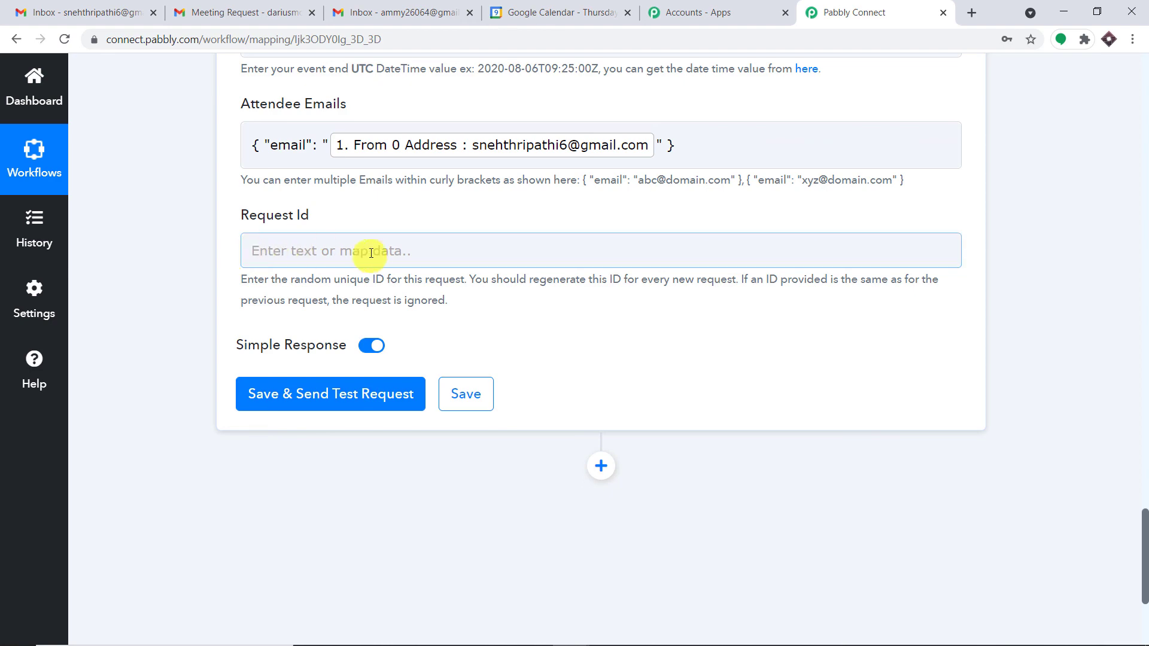
scroll(299, 233, up, 1)
click(423, 224)
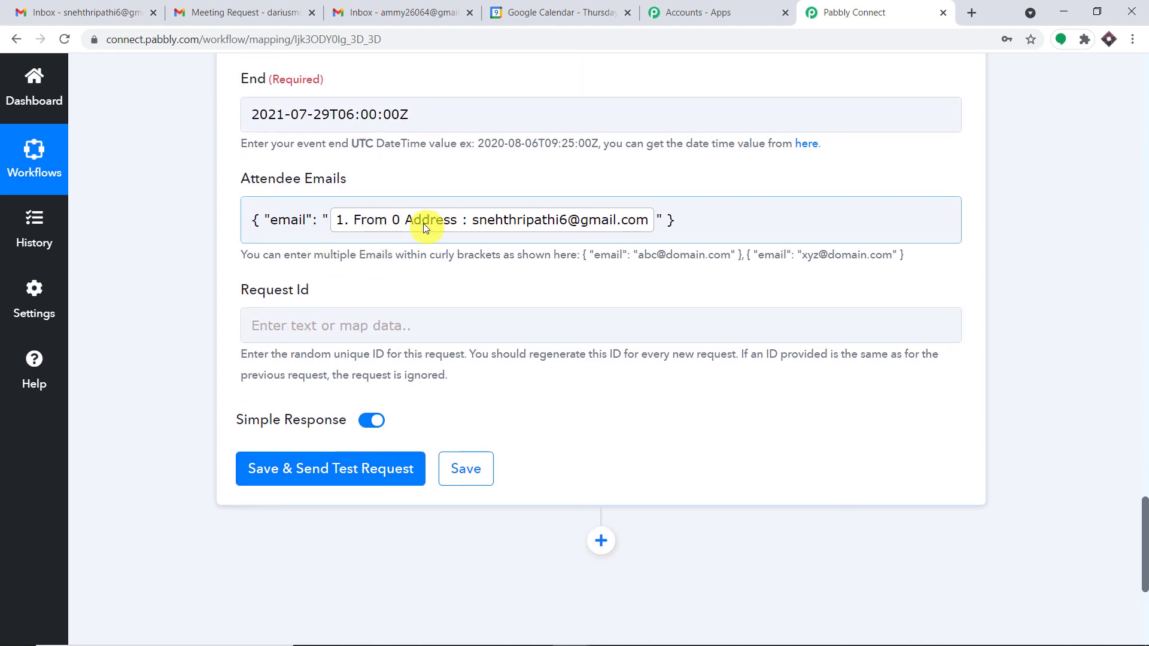
scroll(359, 216, up, 3)
click(304, 207)
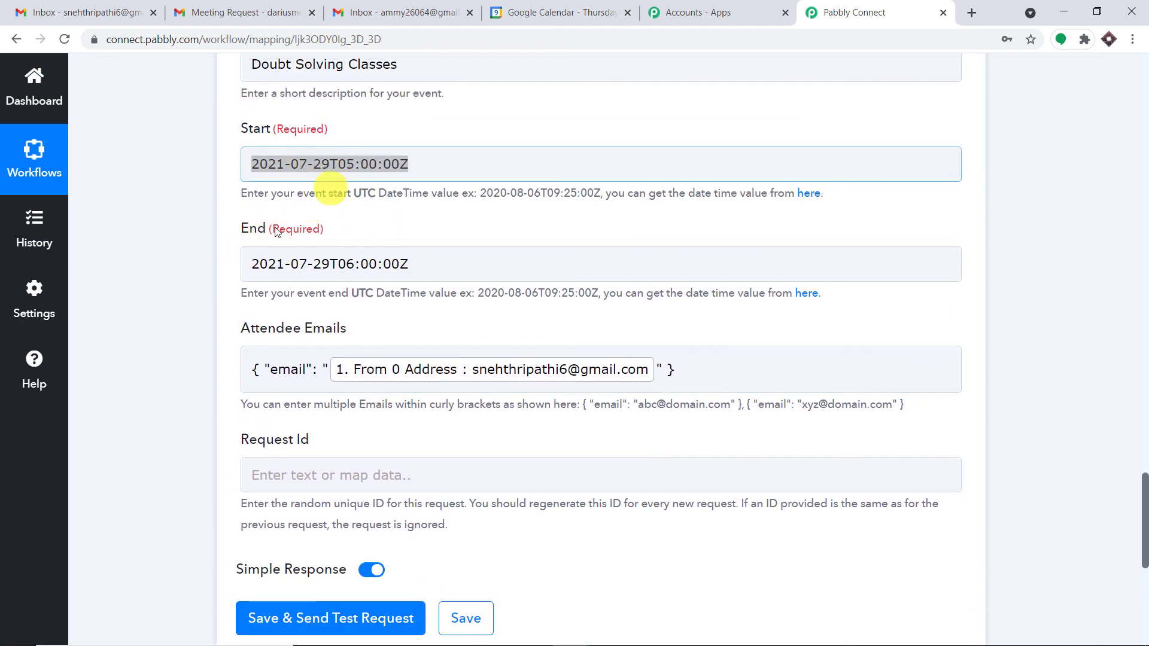
scroll(562, 240, up, 3)
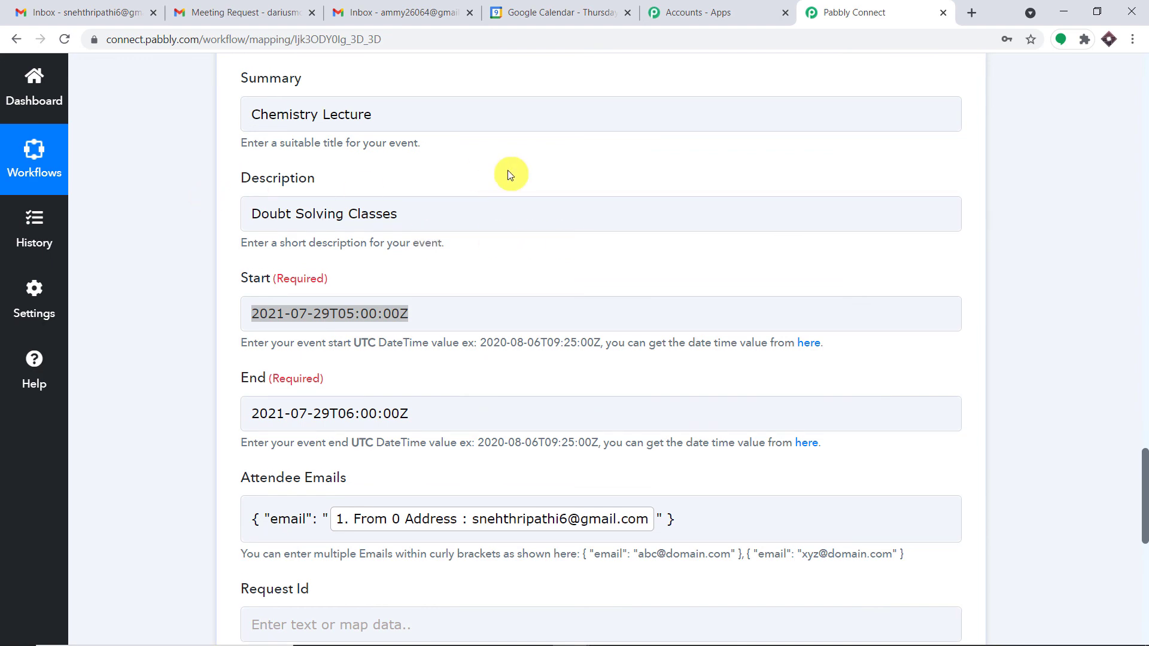
Send the test request and confirm Chemistry Lecture appears on July 29 in Google Calendar
scroll(359, 114, up, 3)
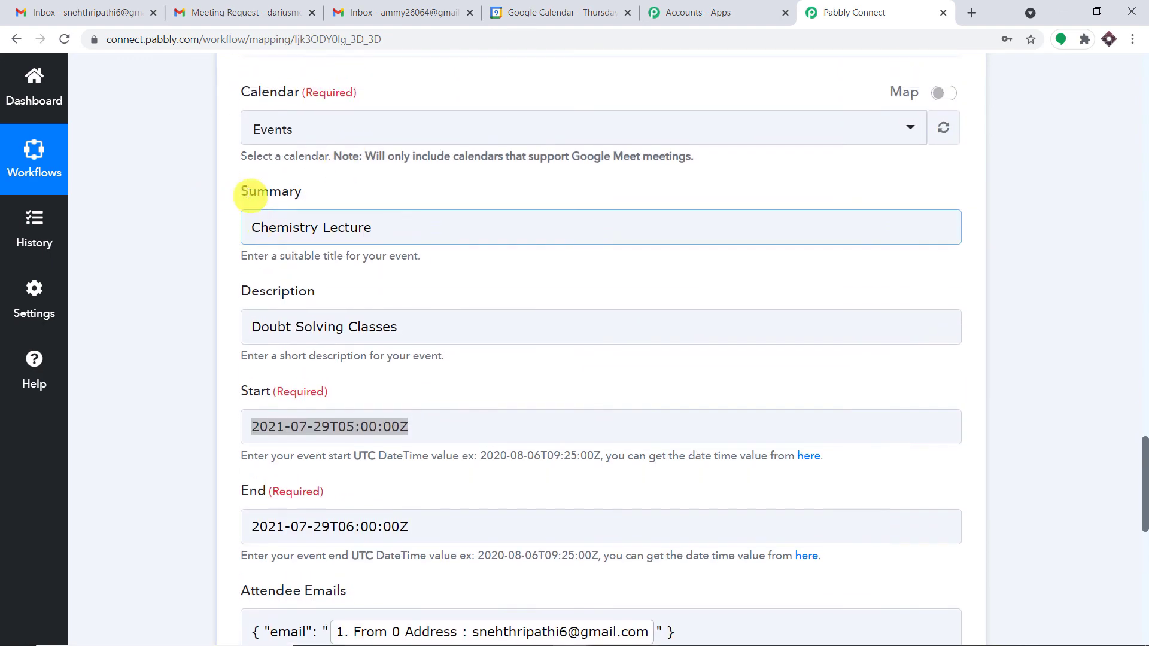
scroll(559, 197, down, 10)
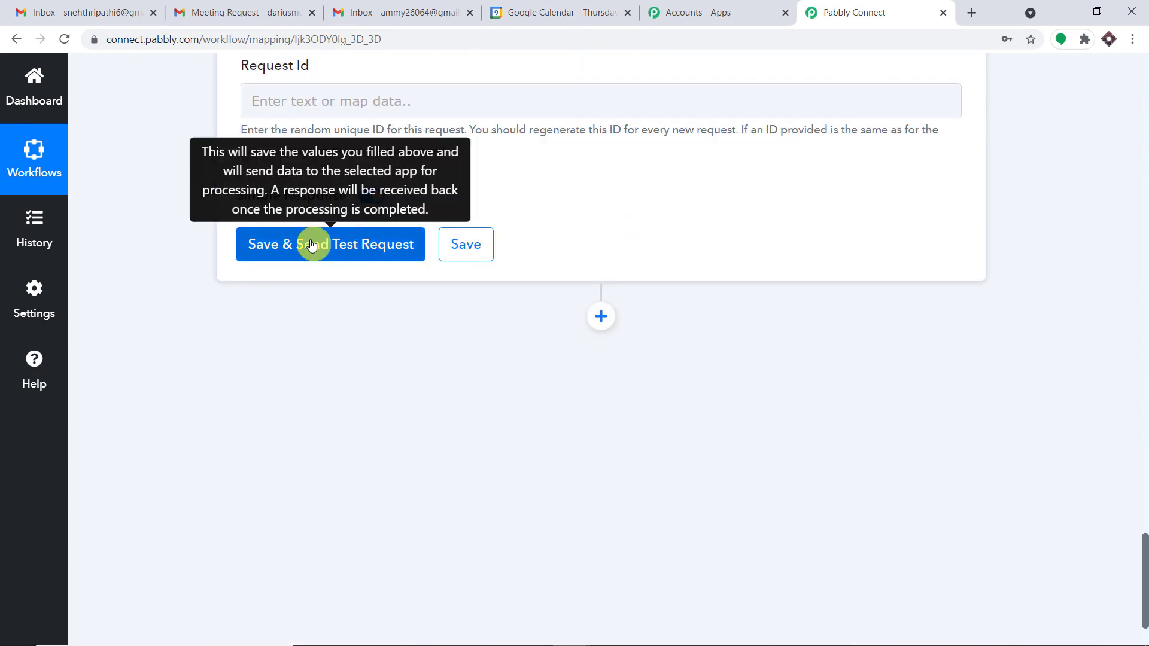
click(311, 244)
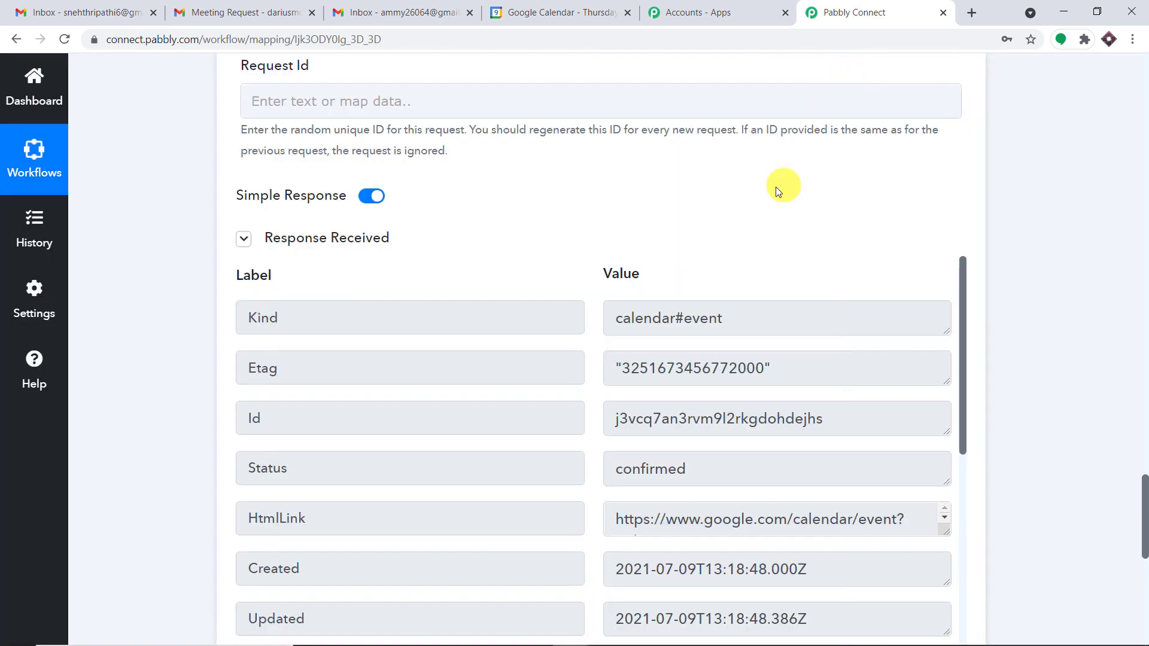
click(580, 3)
click(760, 108)
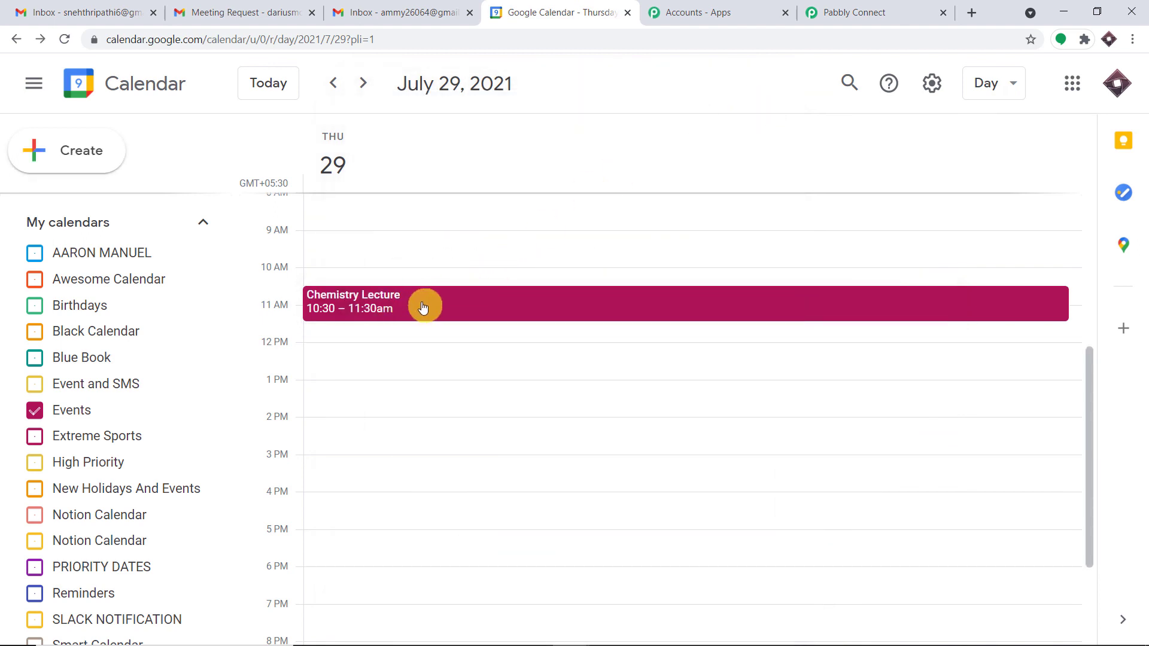
Check that the July 29 Chemistry Lecture event has one guest and the 'Doubt Solving Classes' description
click(423, 307)
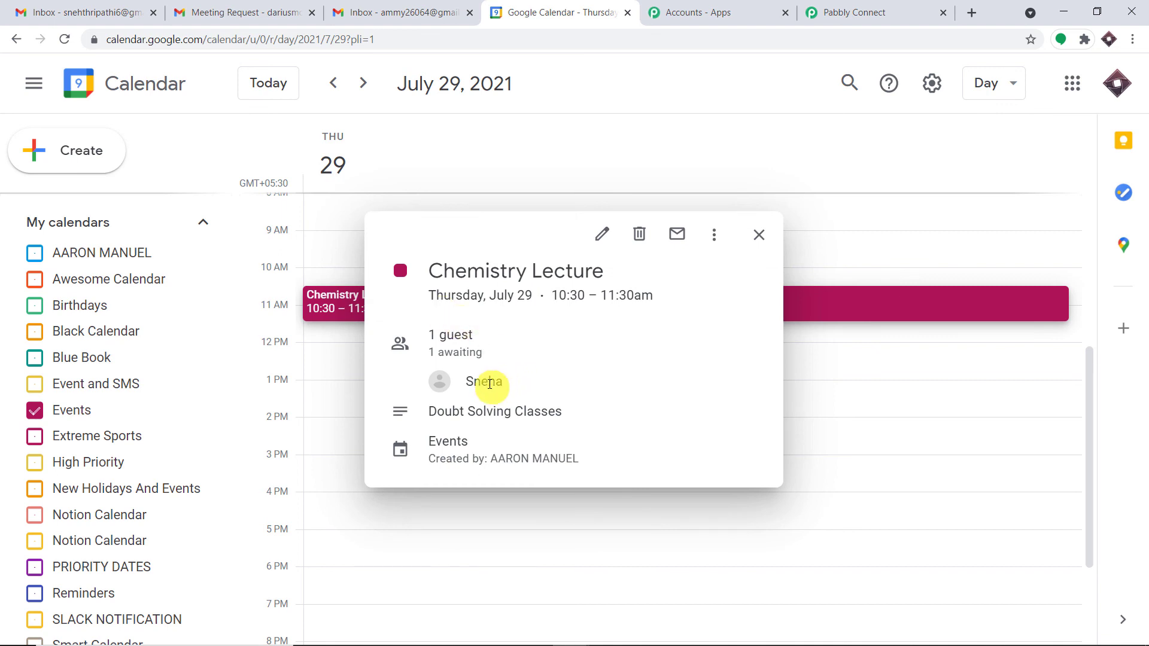
mouse_move(489, 384)
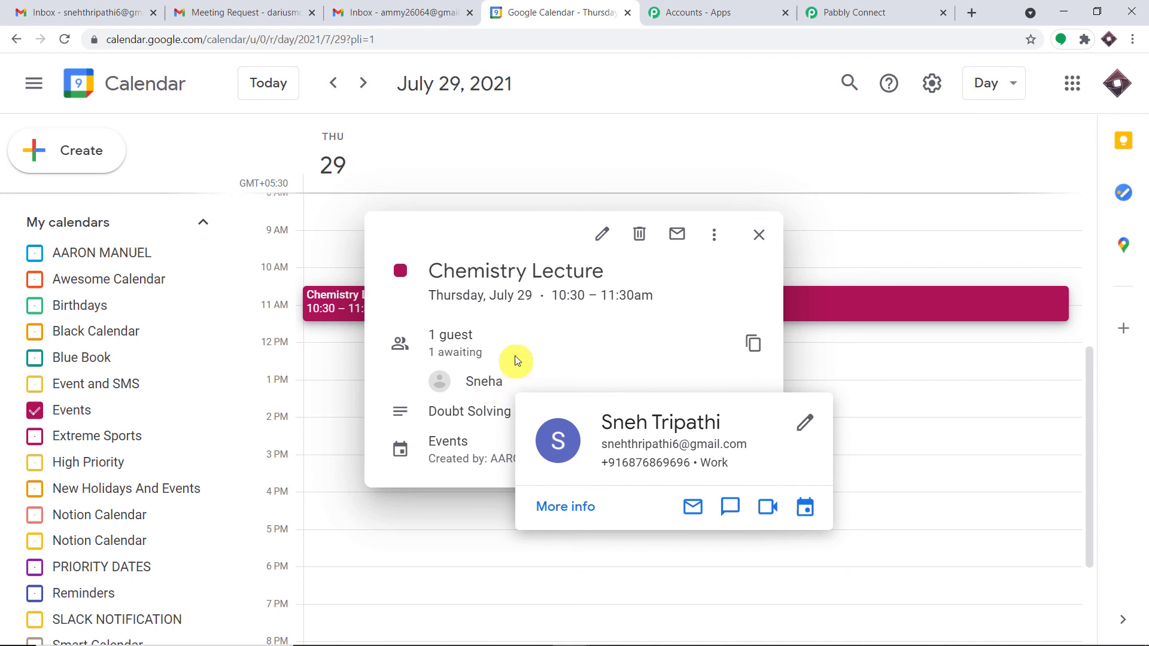
click(821, 6)
Collapse the Google Meet, Filter by Pabbly and Email Parser step cards in the workflow
scroll(1145, 371, up, 15)
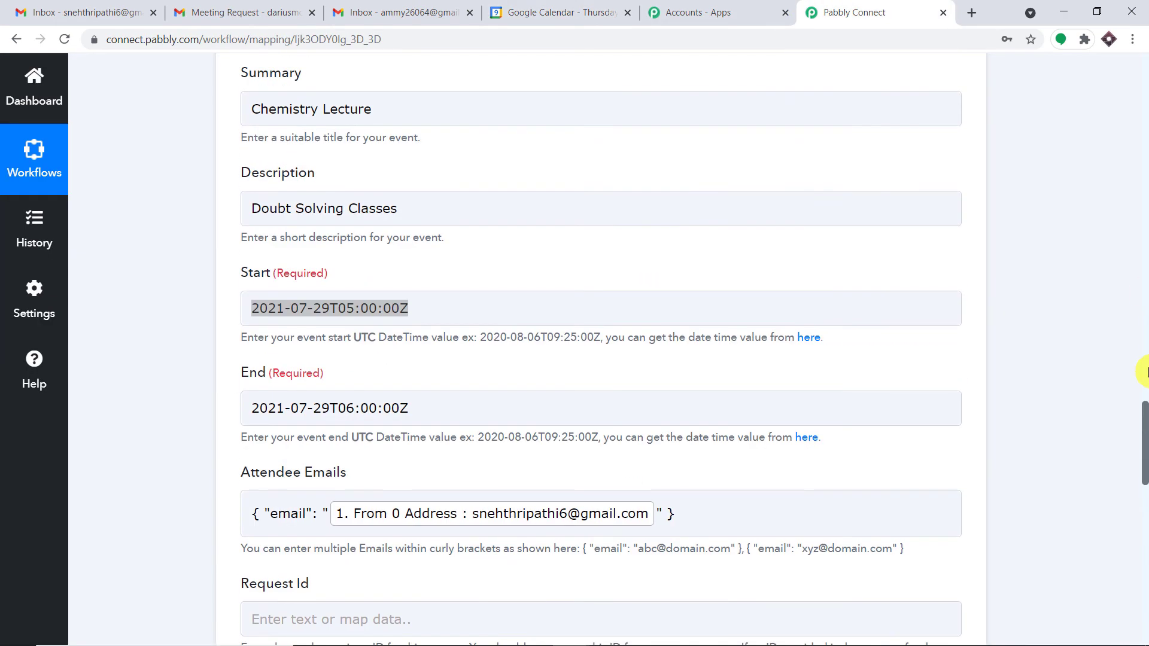
click(616, 174)
scroll(1141, 180, up, 12)
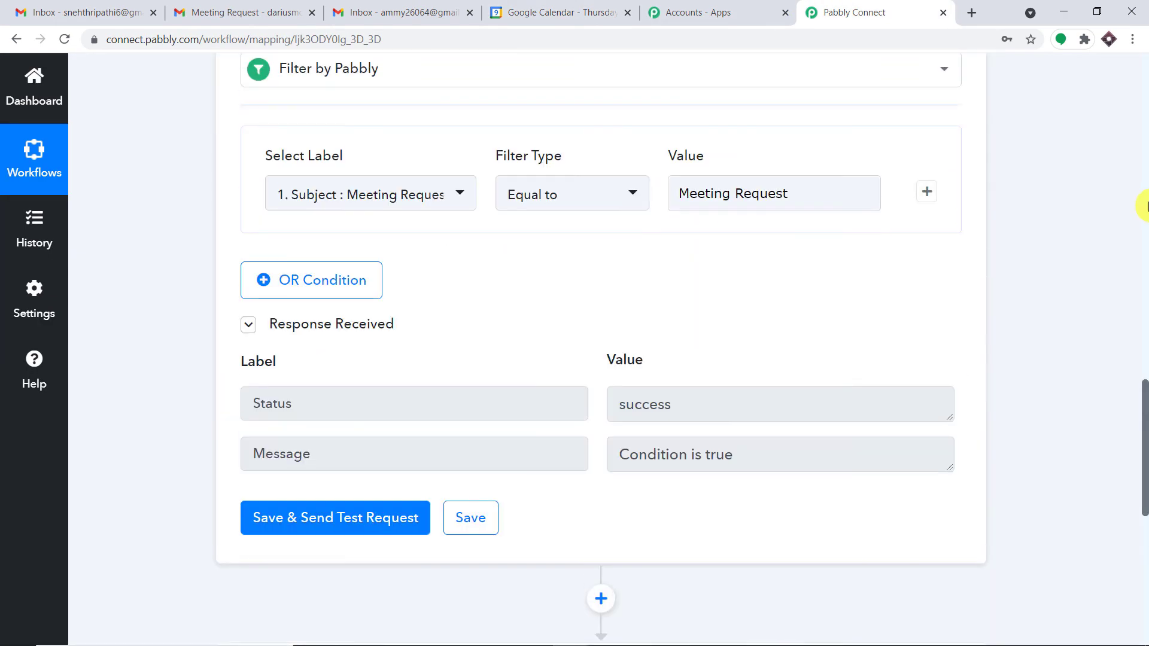
scroll(1144, 206, up, 2)
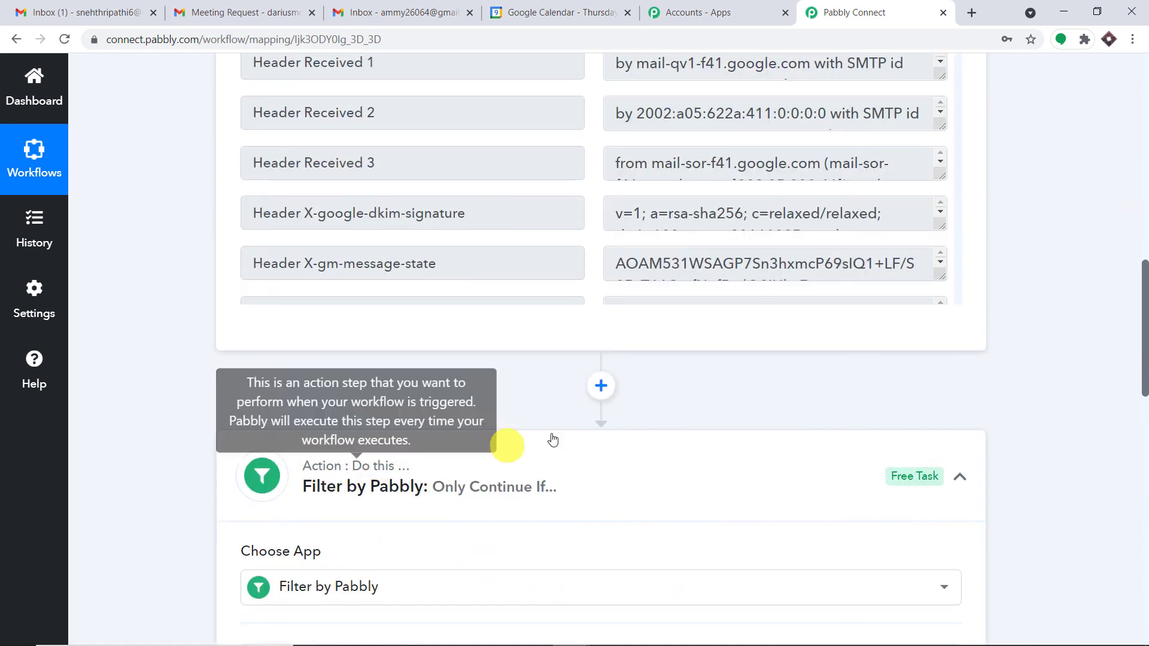
click(603, 456)
scroll(1144, 171, up, 10)
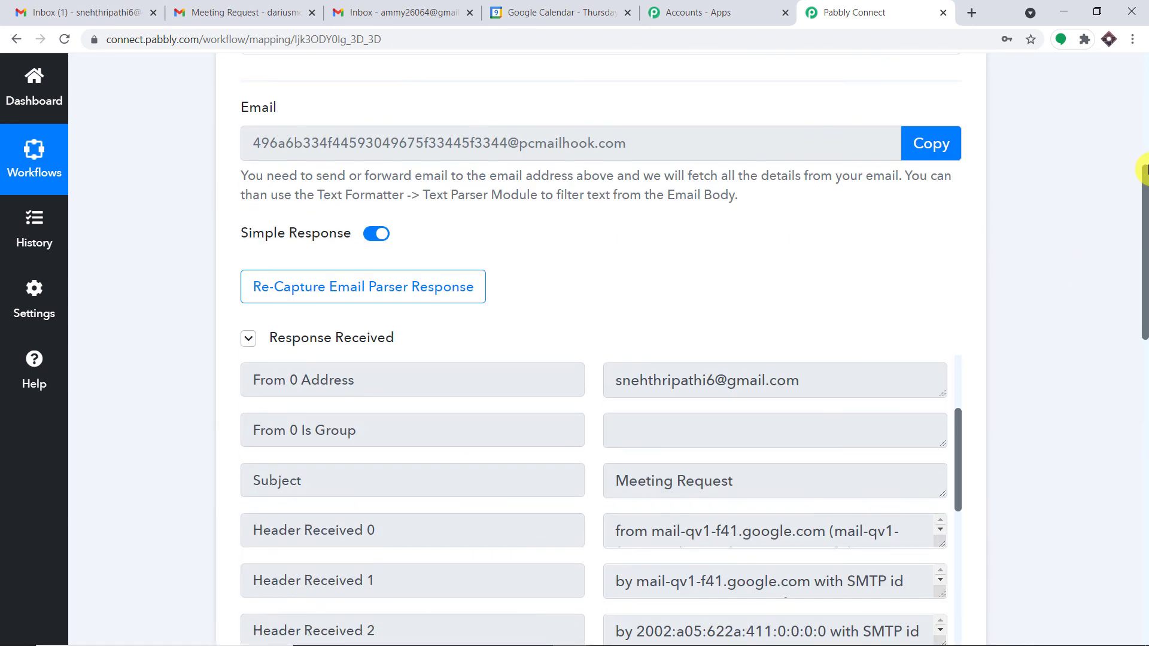
scroll(1145, 153, up, 4)
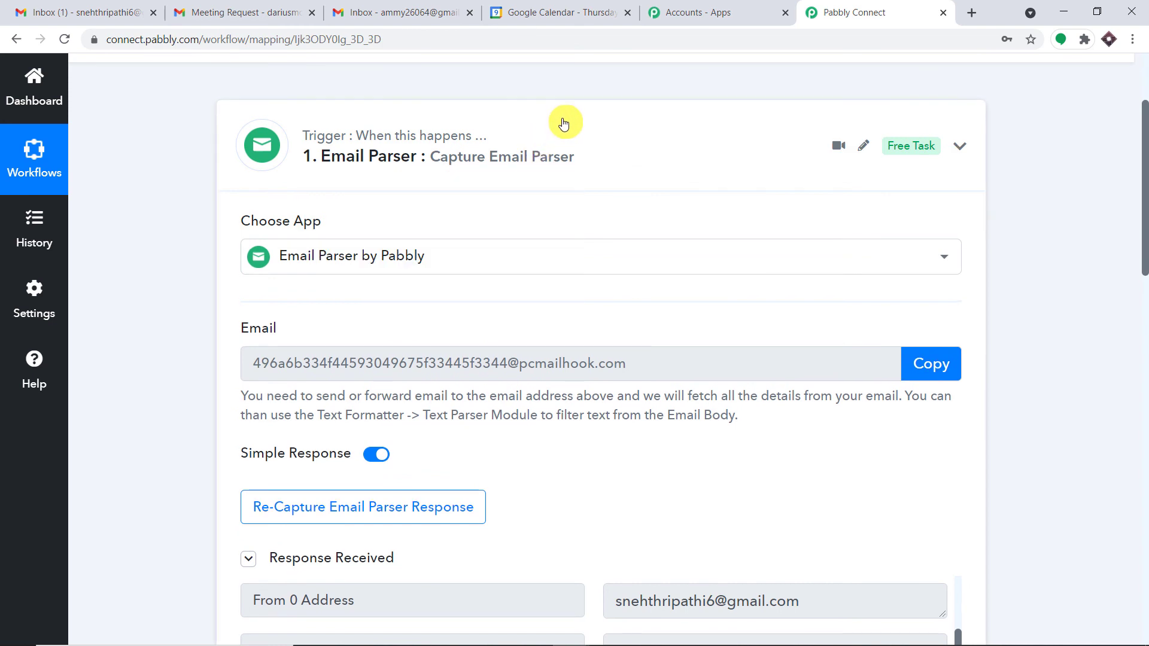
click(563, 124)
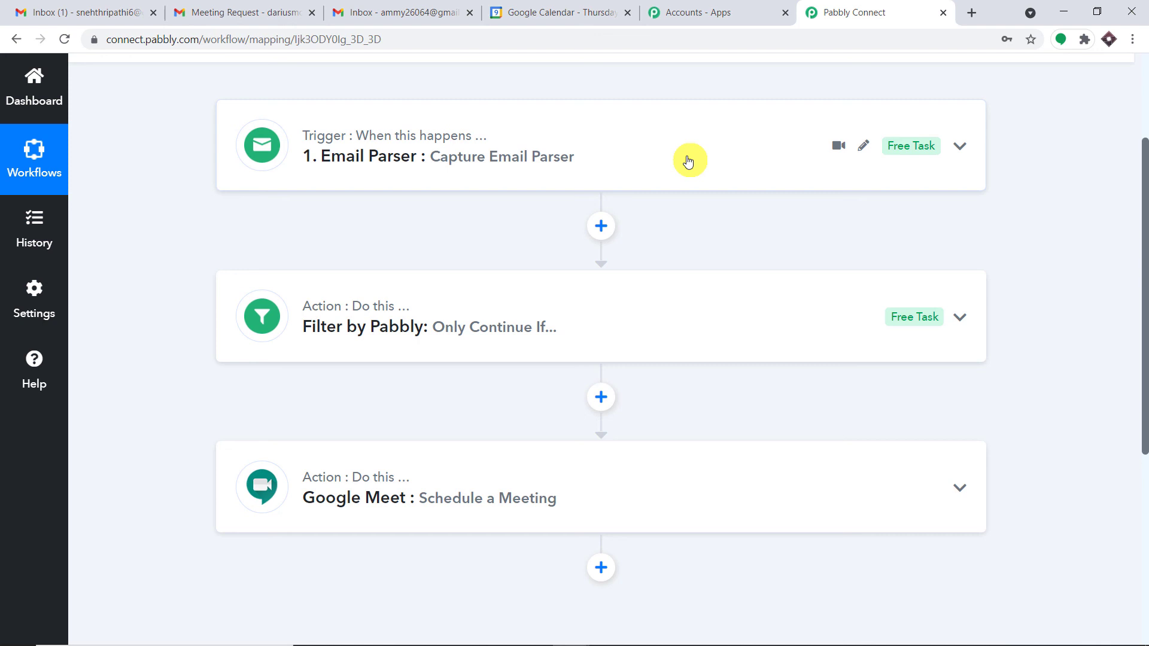
Expand the Filter by Pabbly step to review its subject condition
scroll(680, 164, down, 3)
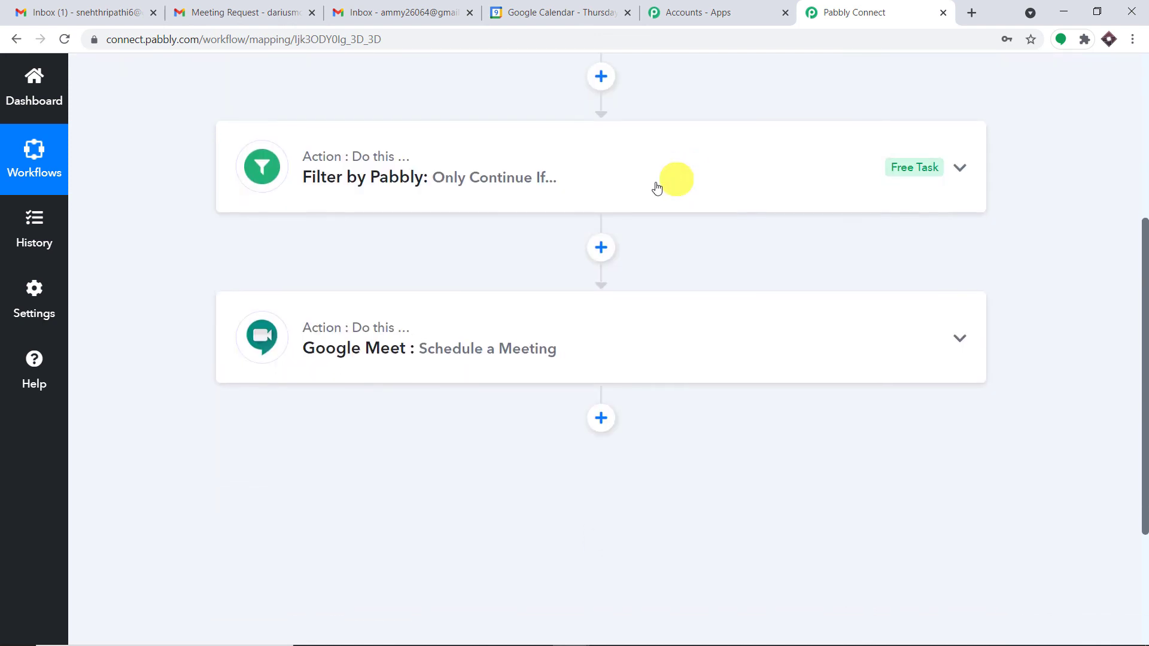
click(594, 197)
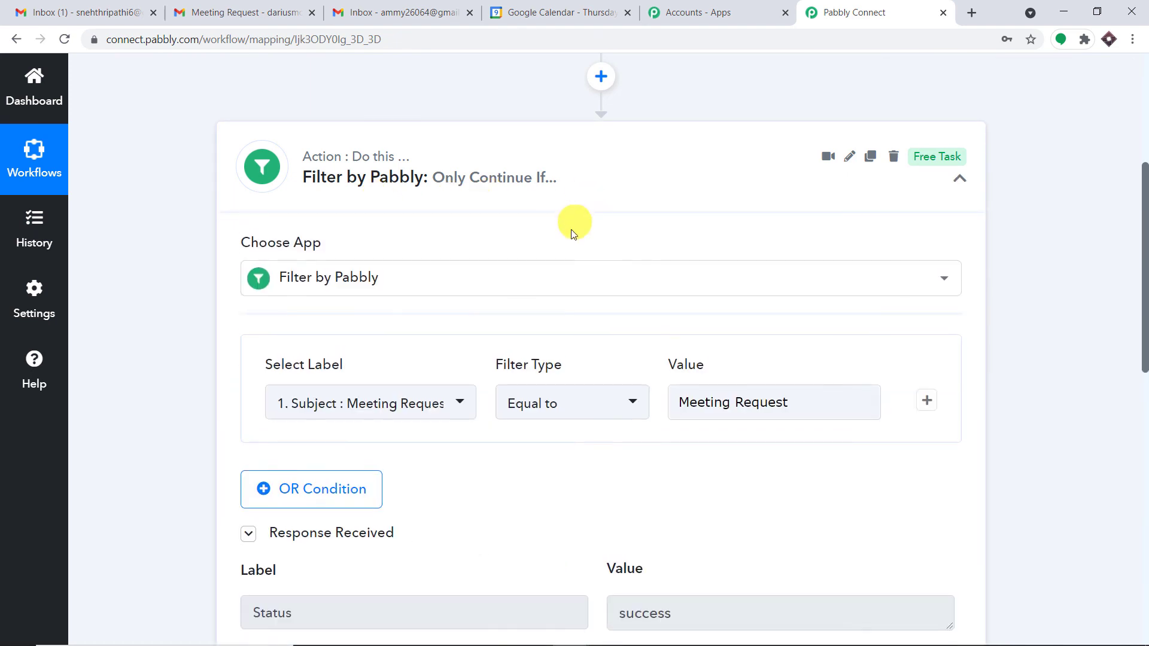
scroll(658, 264, down, 2)
drag(799, 253, 668, 250)
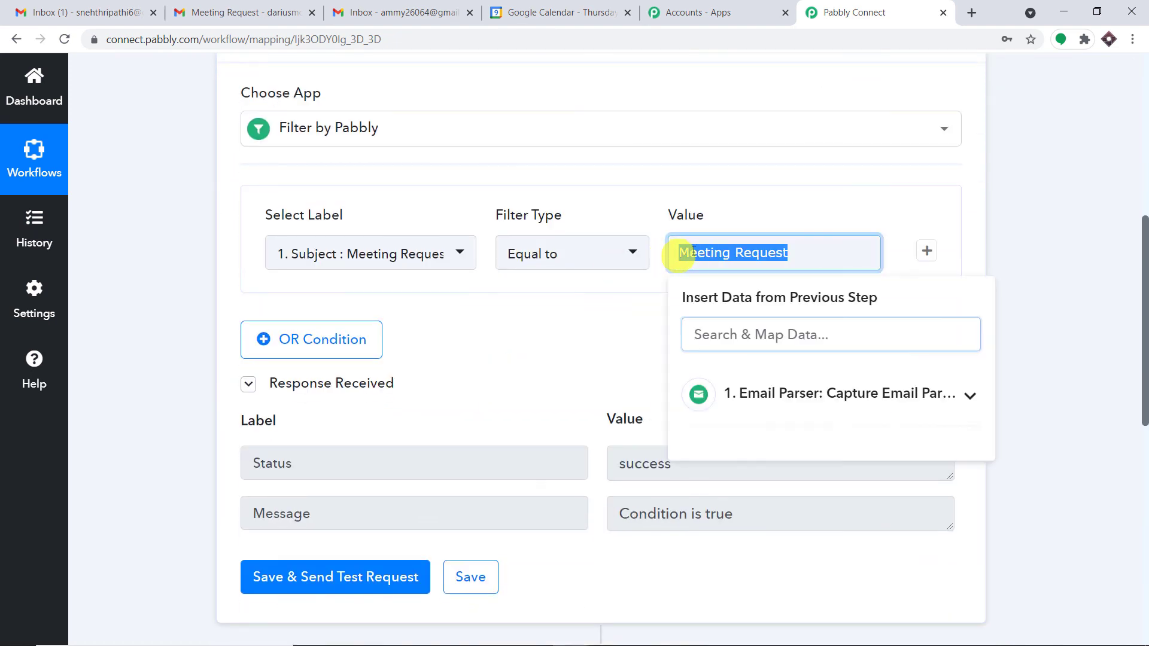
scroll(1038, 192, down, 1)
scroll(1038, 193, down, 8)
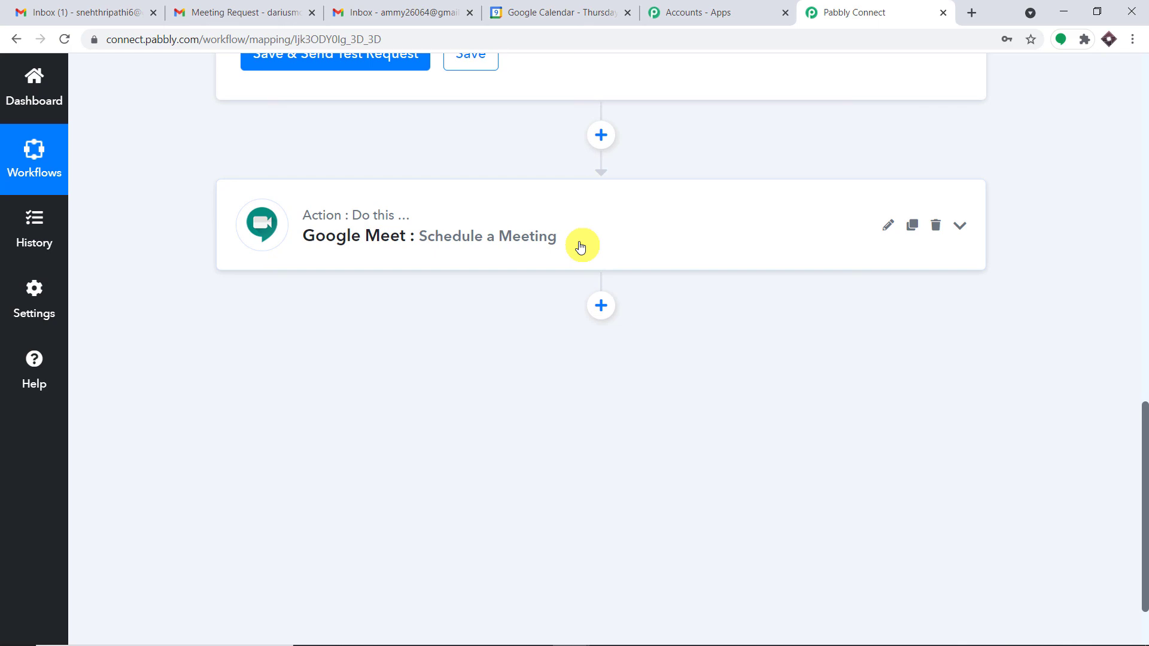
Expand the Email Parser trigger to review its captured fields, including Subject 'Meeting Request'
scroll(1141, 170, up, 8)
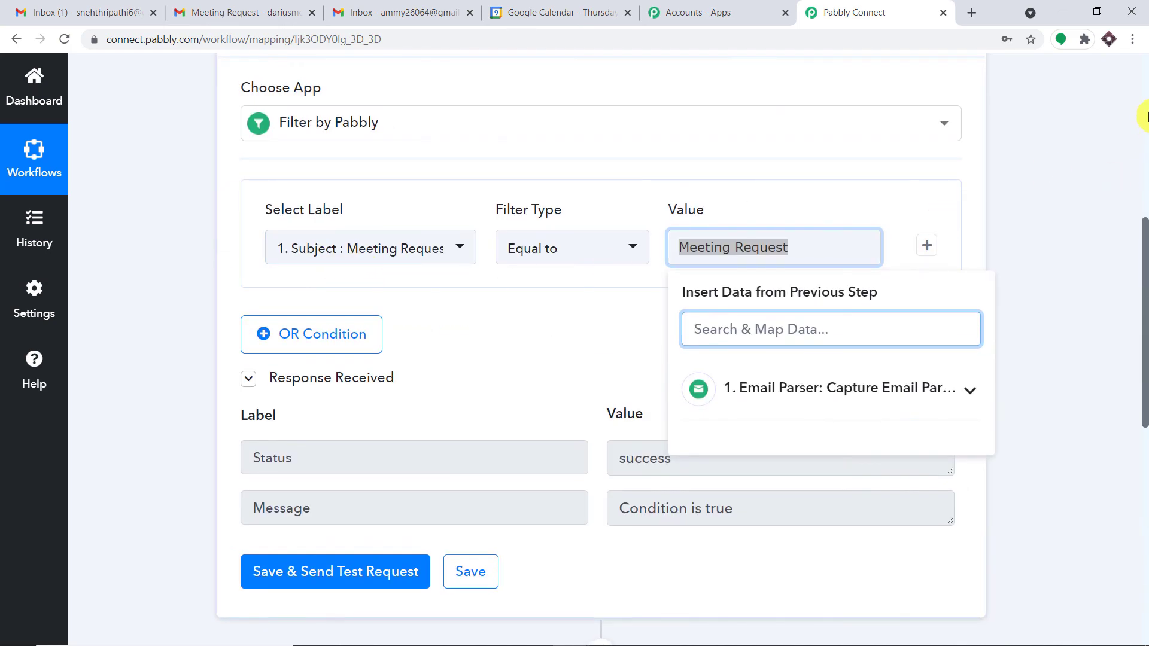
scroll(1144, 116, up, 8)
click(657, 303)
scroll(708, 341, down, 8)
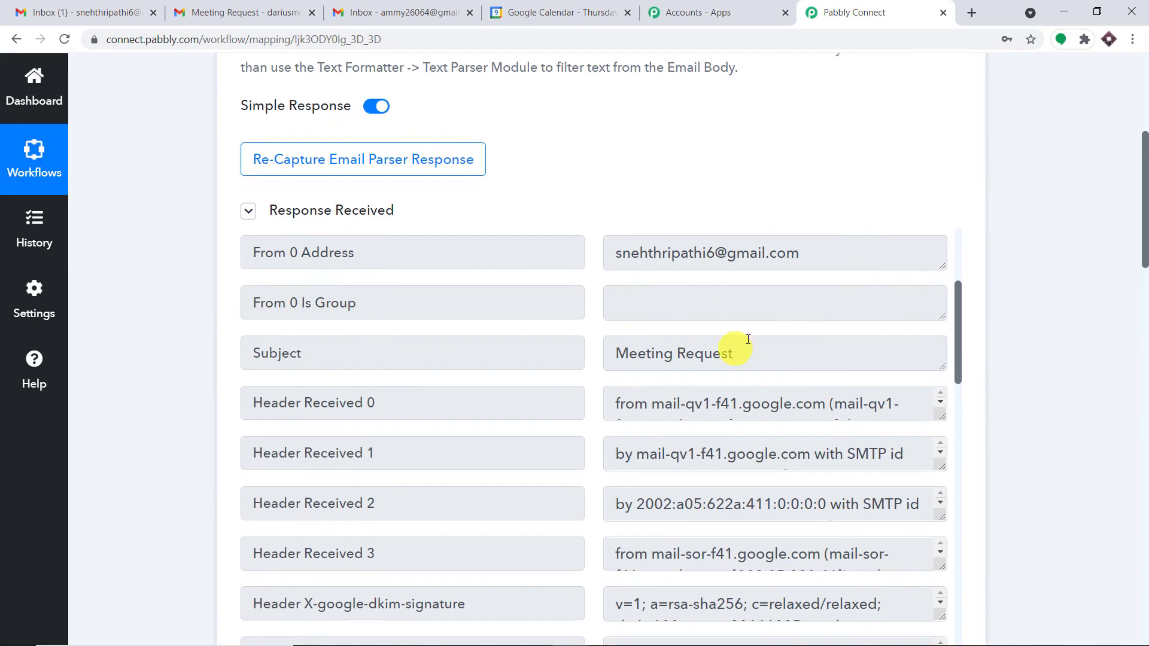
scroll(748, 340, down, 1)
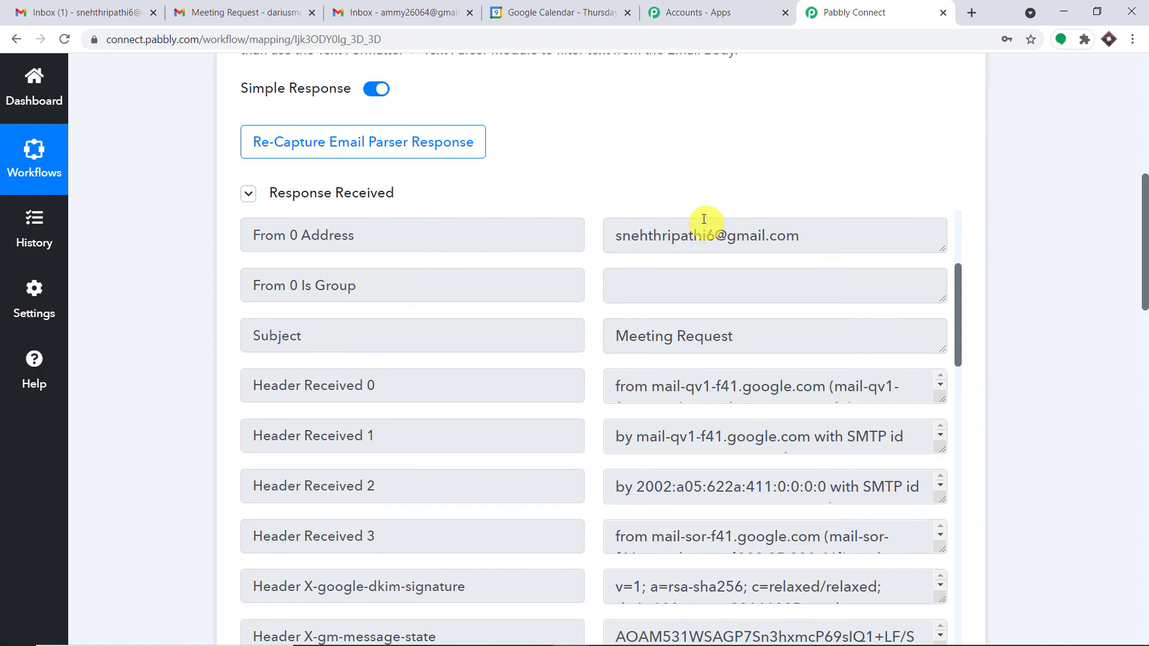